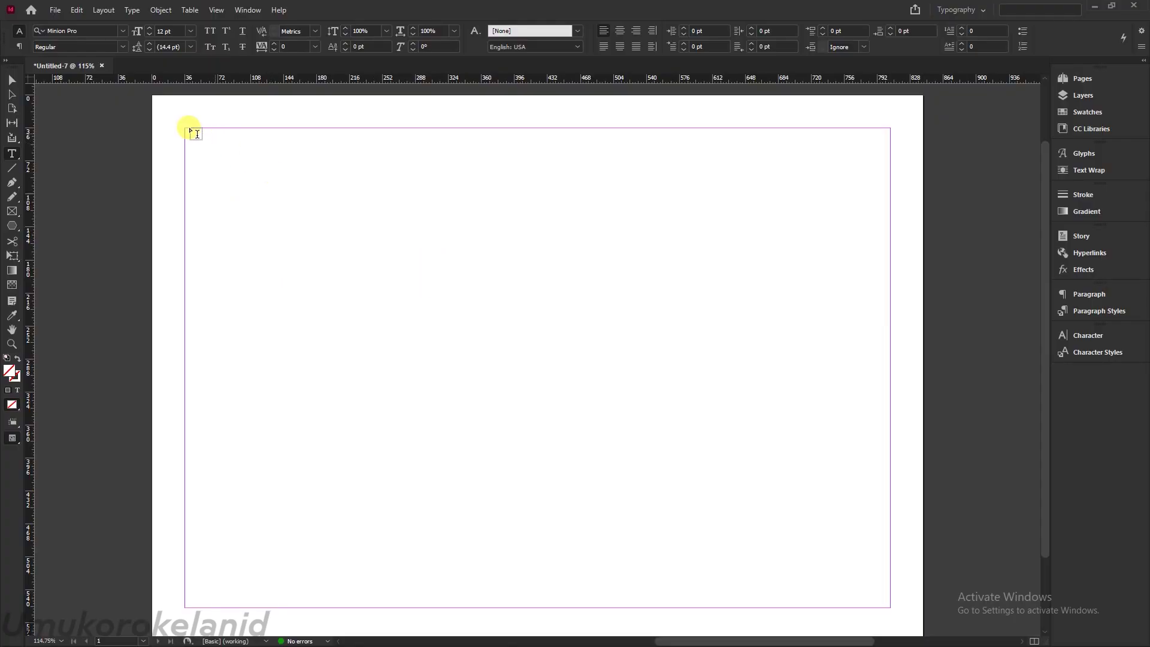
Create a text frame spanning the page margins and fill it with placeholder text.
left_click_drag(185, 128, 890, 531)
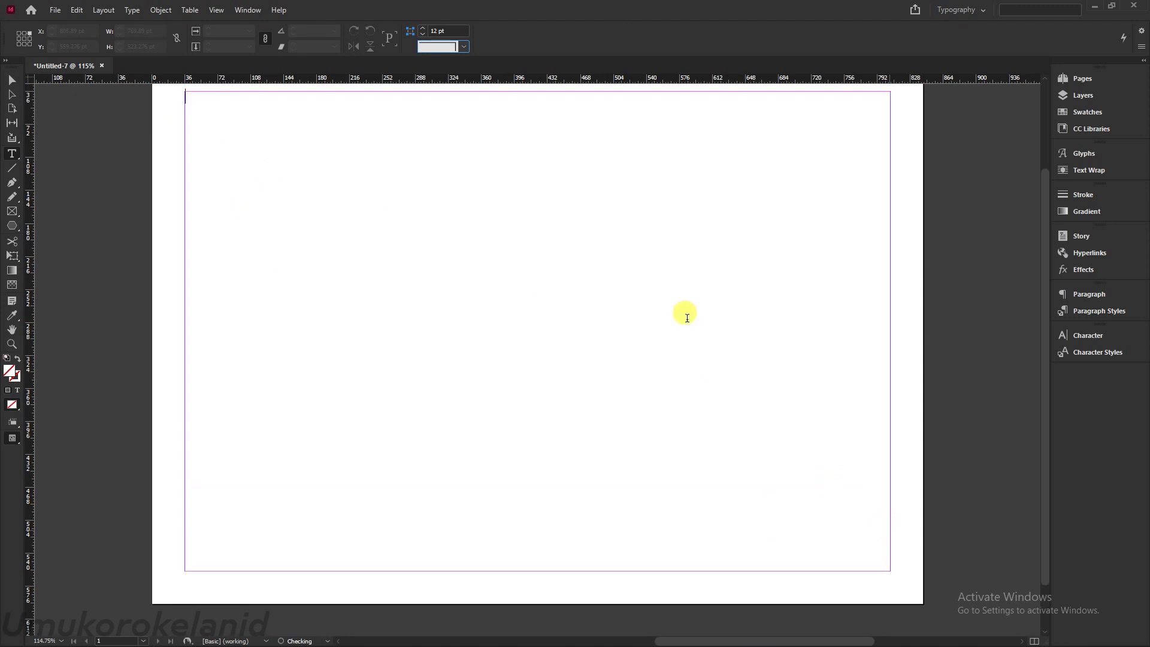
scroll(627, 321, "up", 4)
scroll(548, 278, "down", 1)
right_click(528, 269)
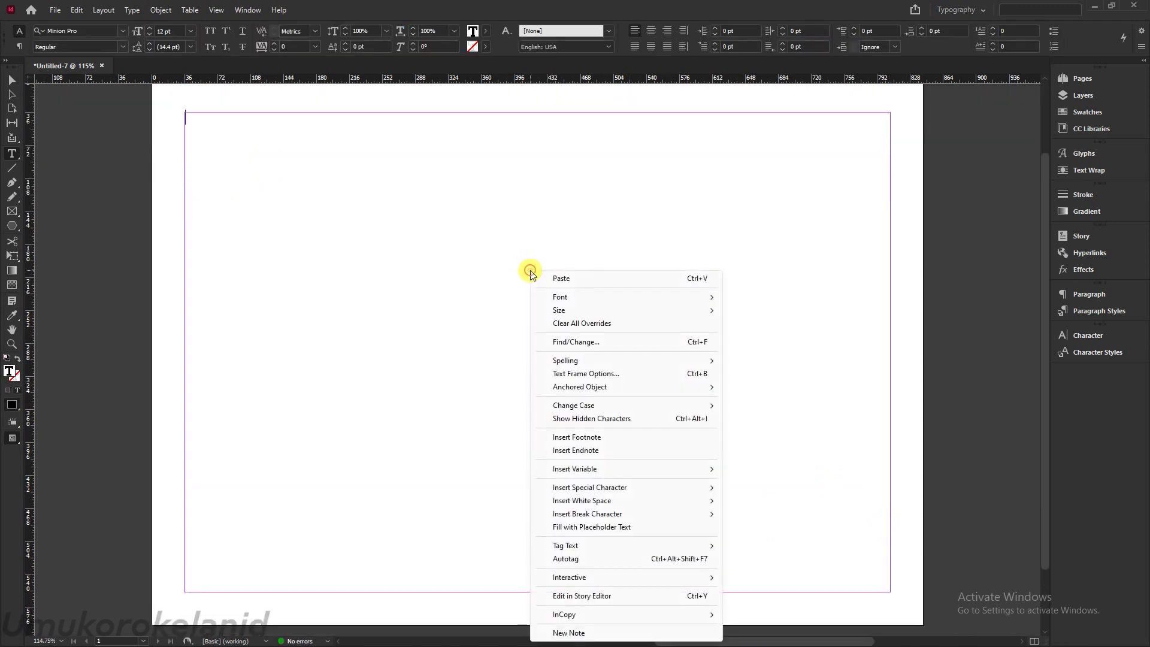
left_click(588, 527)
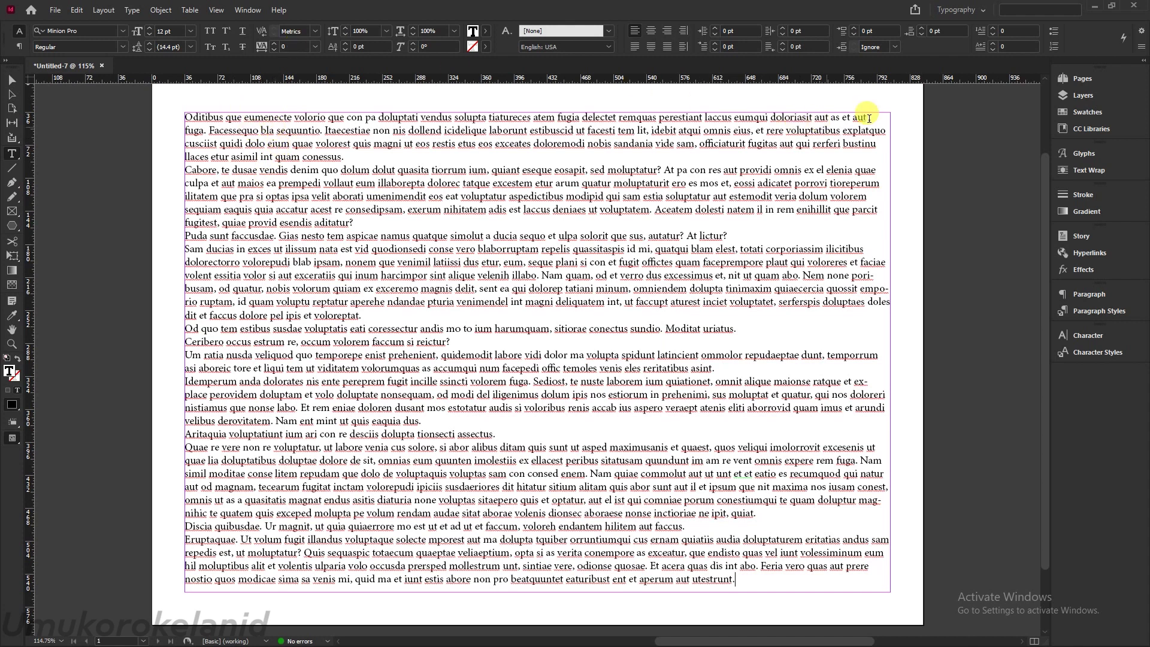
Set the first paragraph's opening words, from "Oditibus" to "tiatureces", in the Novera Classic Black font.
left_click_drag(873, 118, 175, 186)
scroll(293, 216, "down", 5)
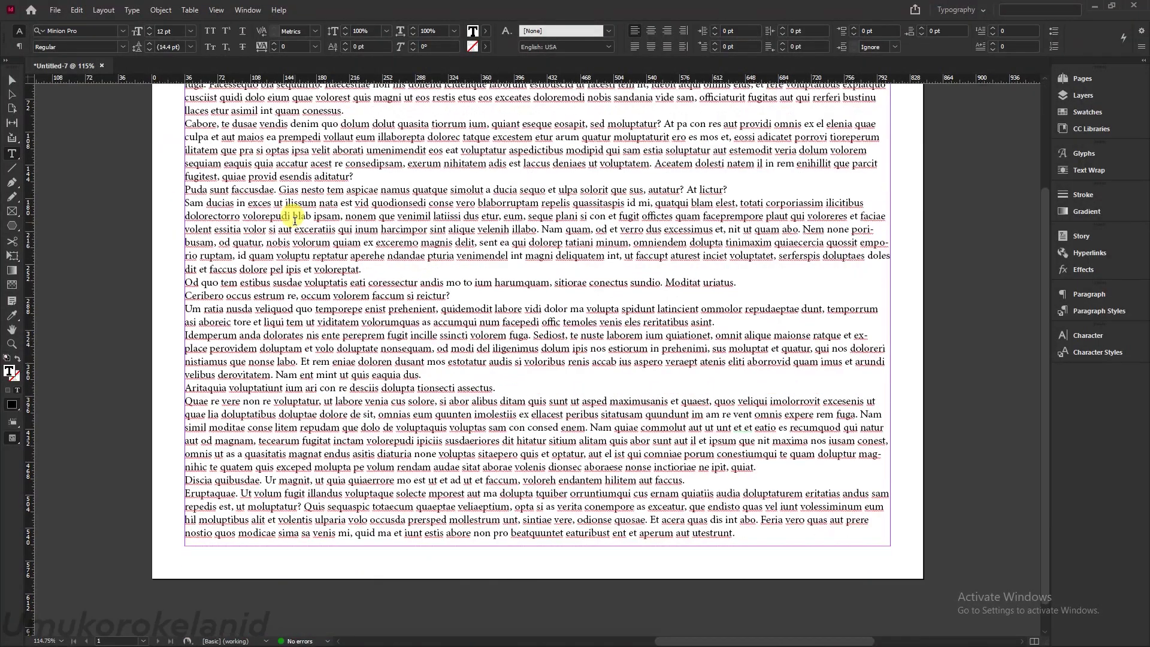
scroll(289, 187, "up", 4)
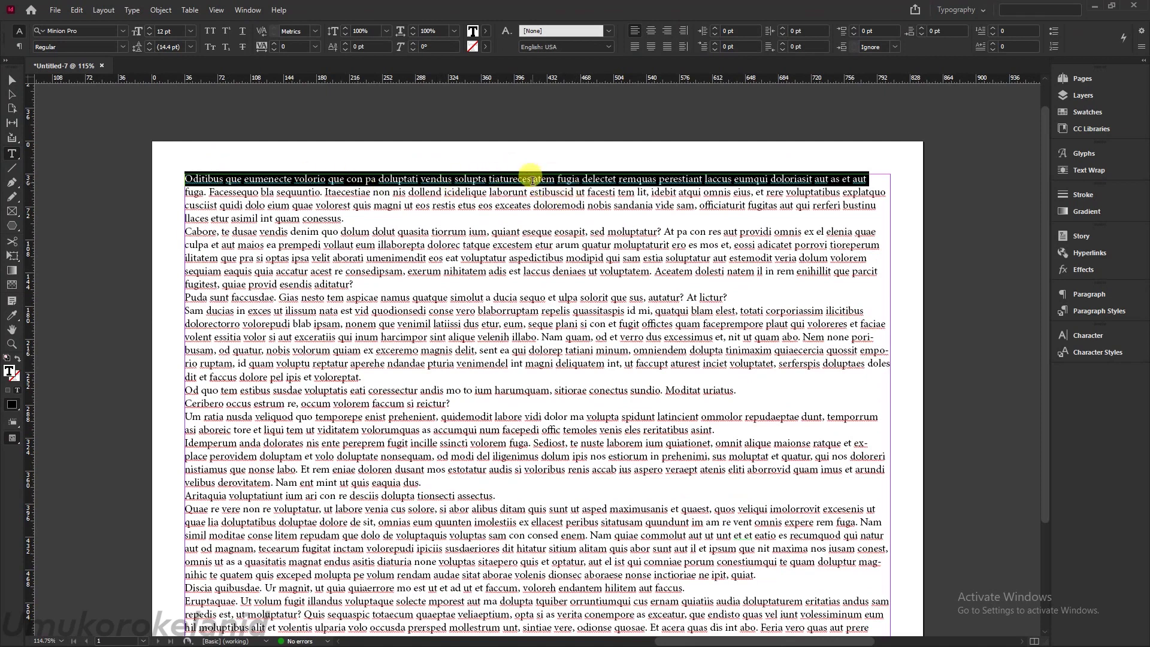
left_click_drag(531, 179, 510, 179)
key("shift+Home")
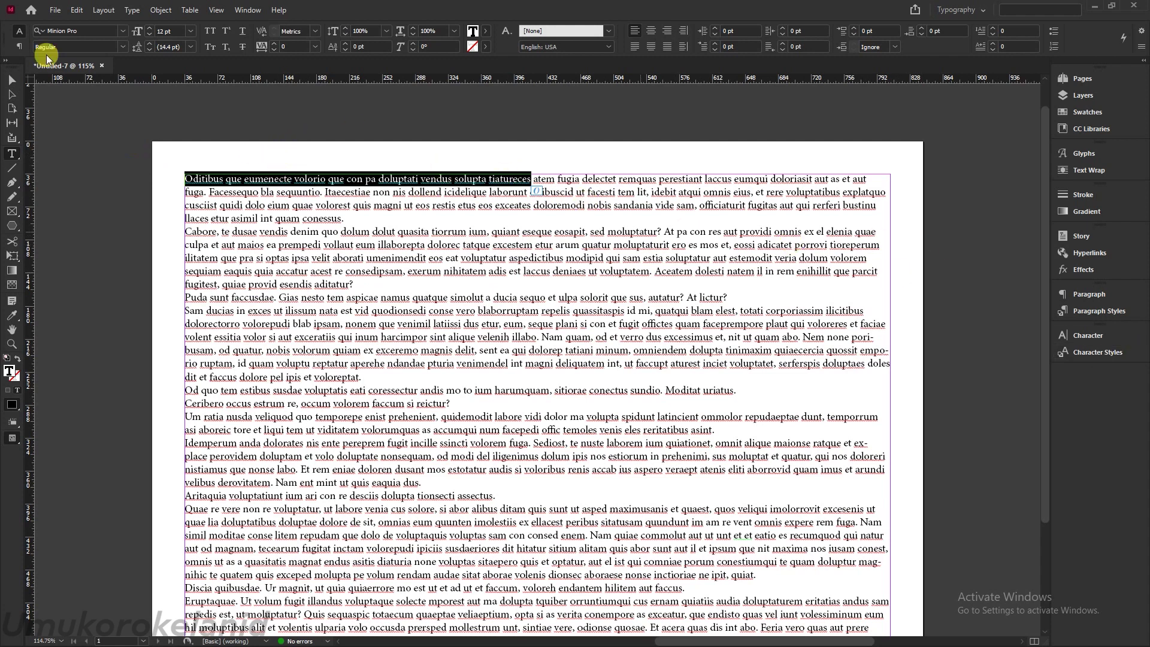
left_click(123, 31)
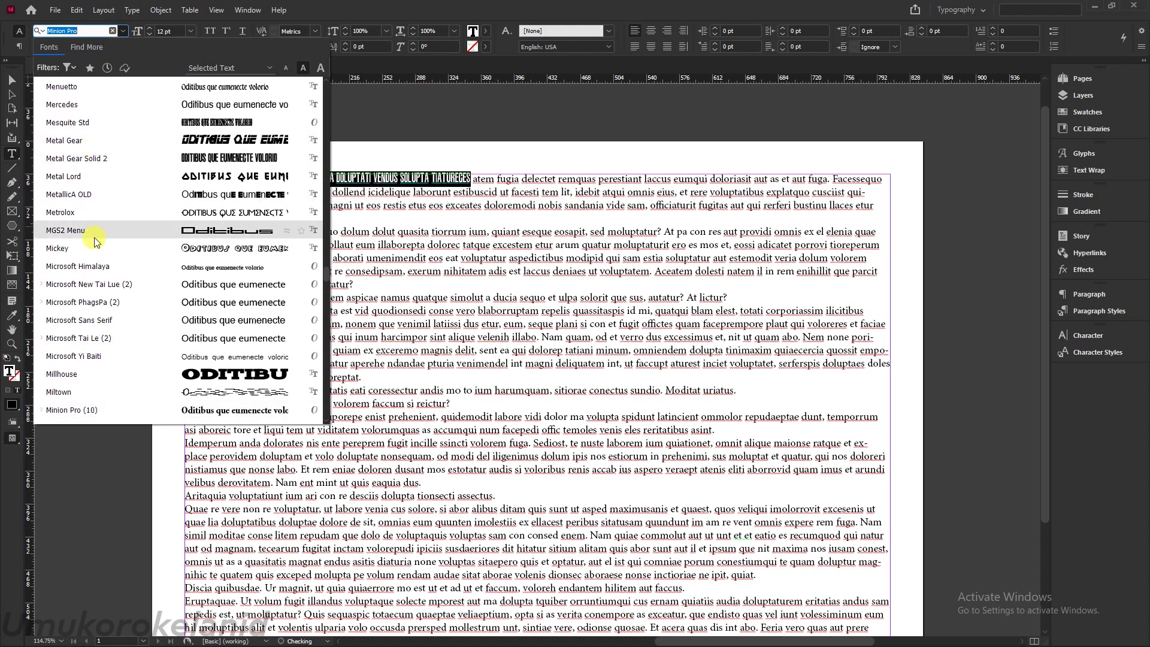
type("nove")
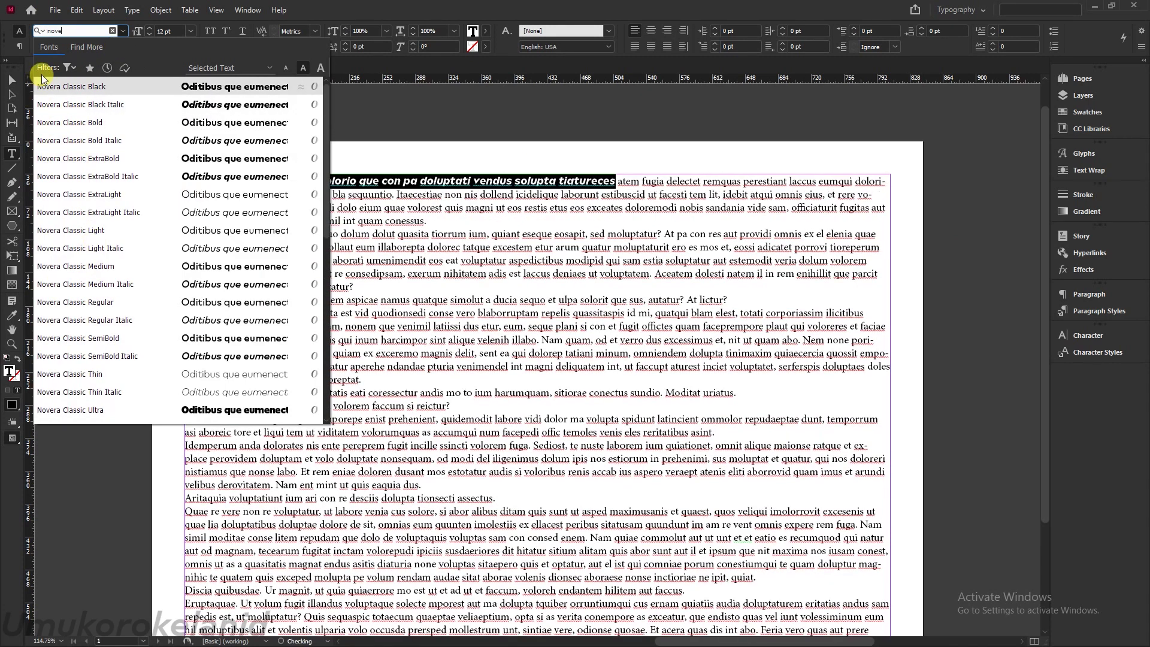
left_click(62, 86)
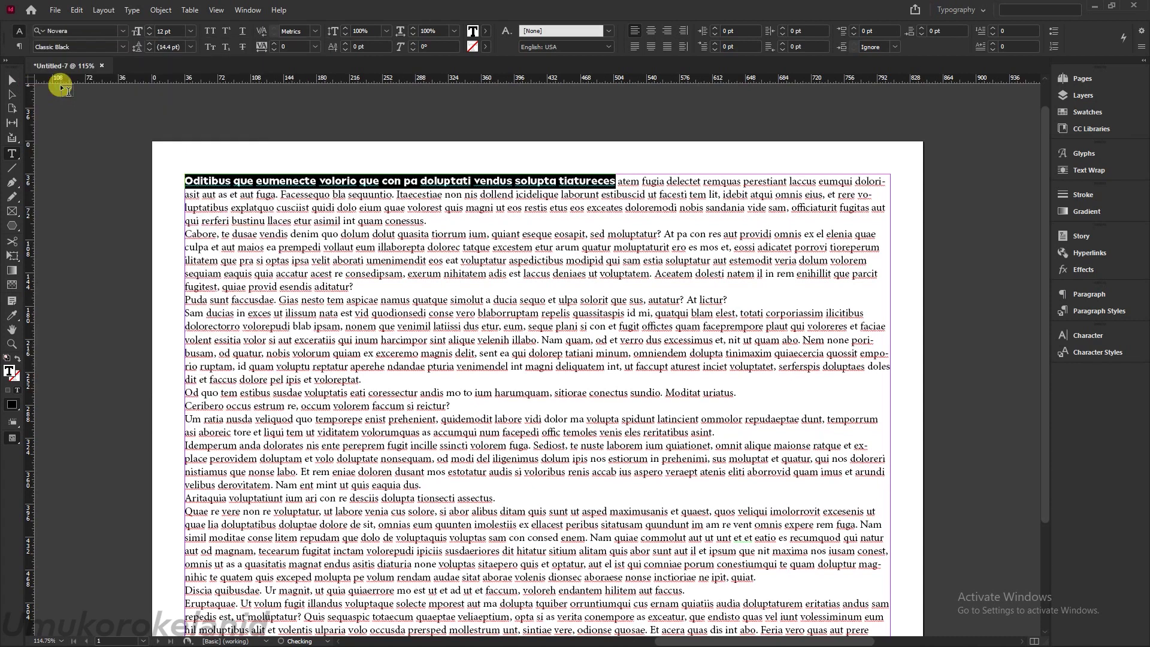
Set the font size of the opening heading words to 28 pt.
left_click(173, 30)
key("Up")
key("Up")
key("Up")
key("Up")
key("Up")
key("Up")
key("Up")
key("Up")
key("Up")
key("Up")
key("Up")
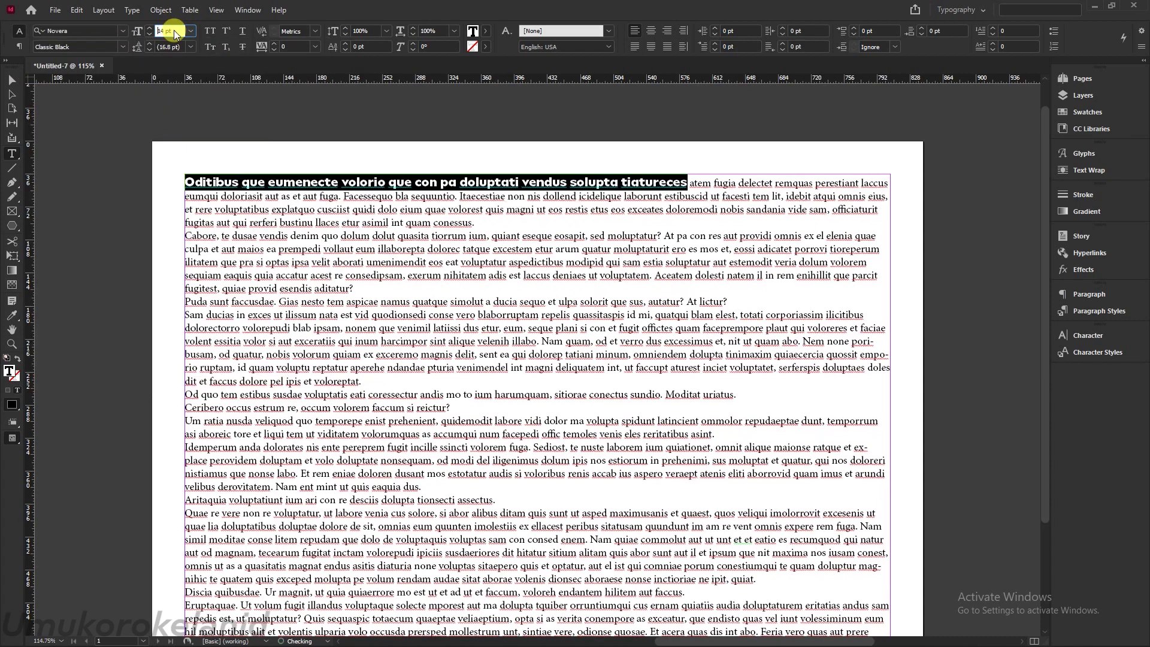
key("Up")
key("Up")
key("Up")
key("Up")
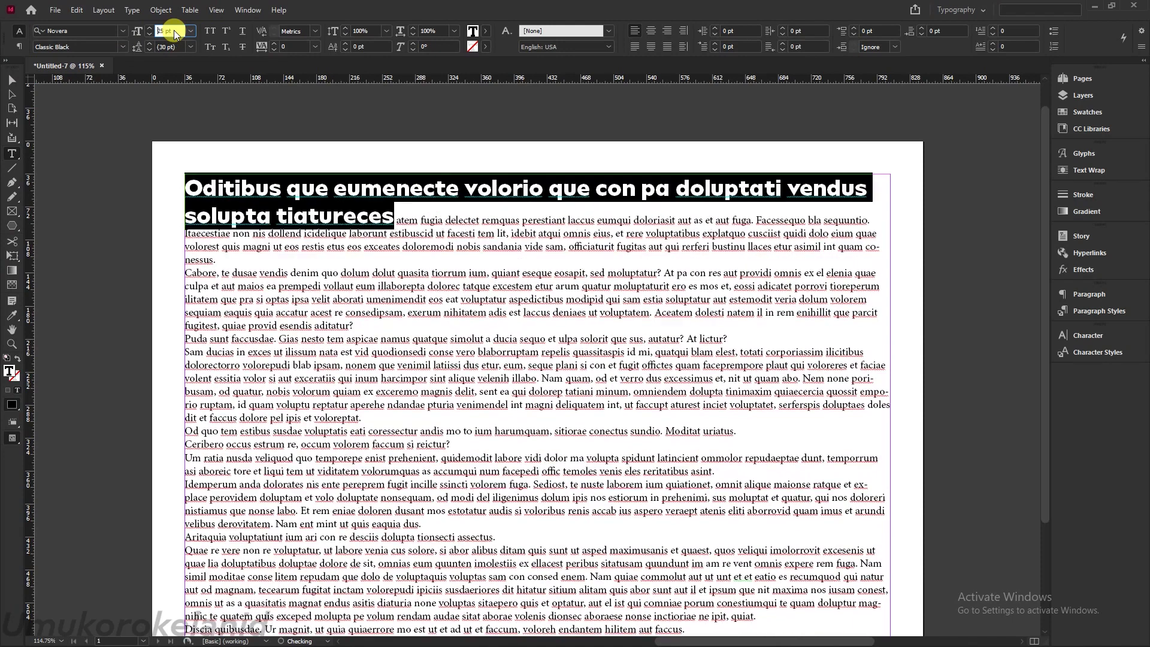
key("Down")
key("Down")
key("Down")
key("Down")
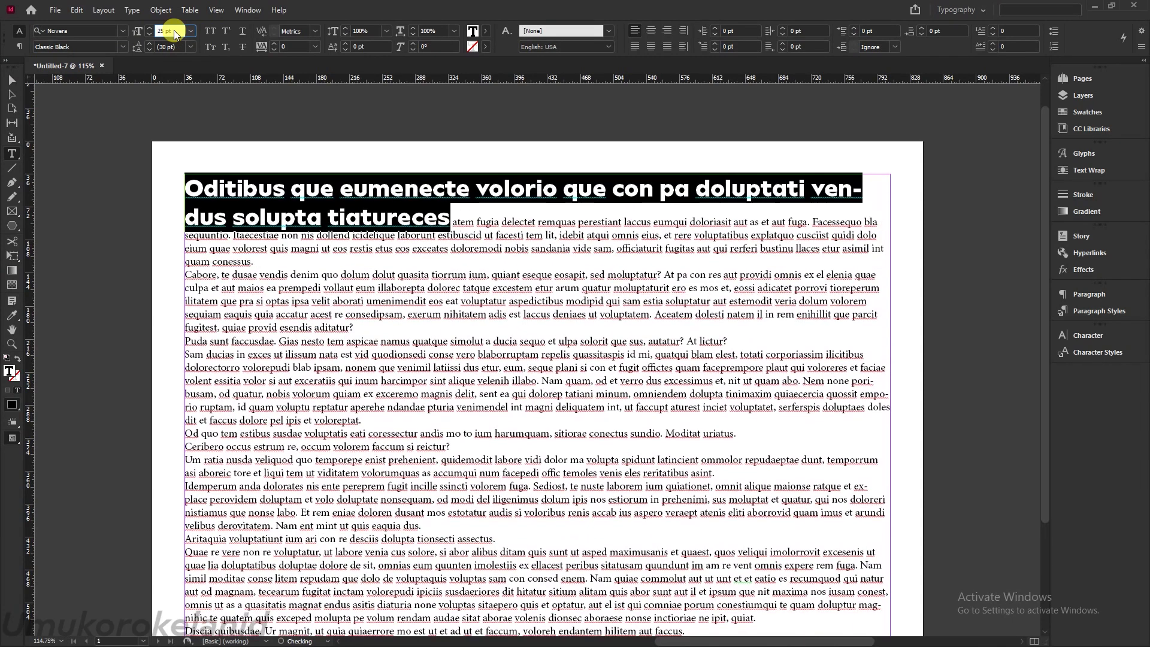
key("Up")
key("Up")
key("Up")
key("Up")
key("Up")
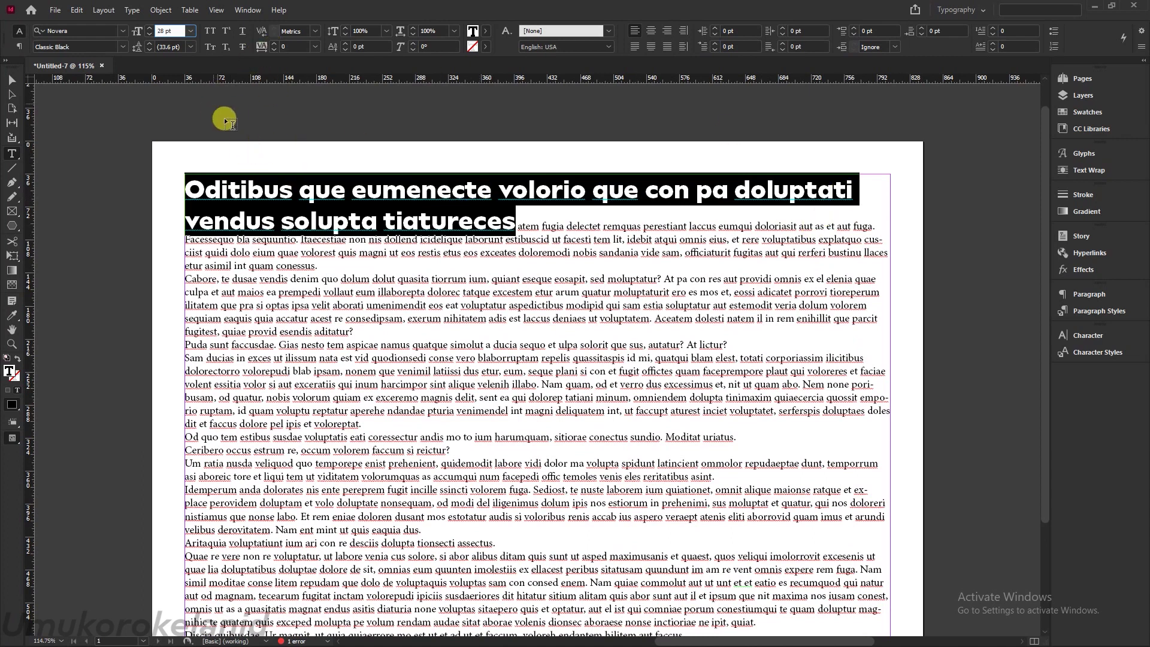
Colour the heading text with the red swatch C=15 M=100 Y=100 K=0.
left_click(472, 31)
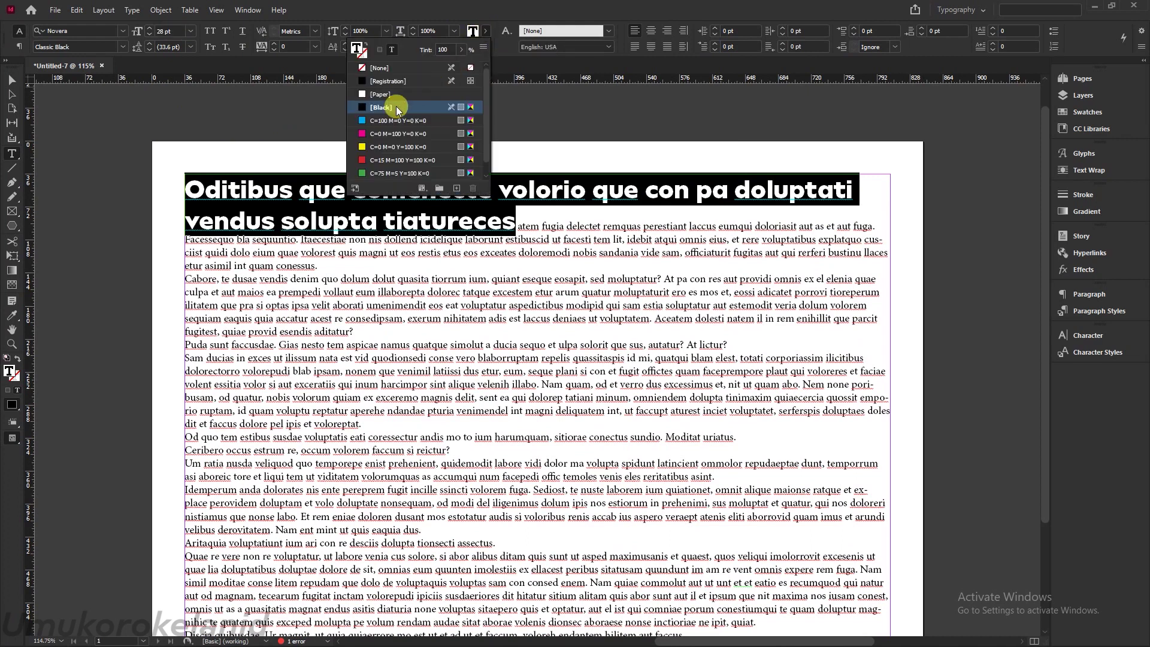
left_click(376, 160)
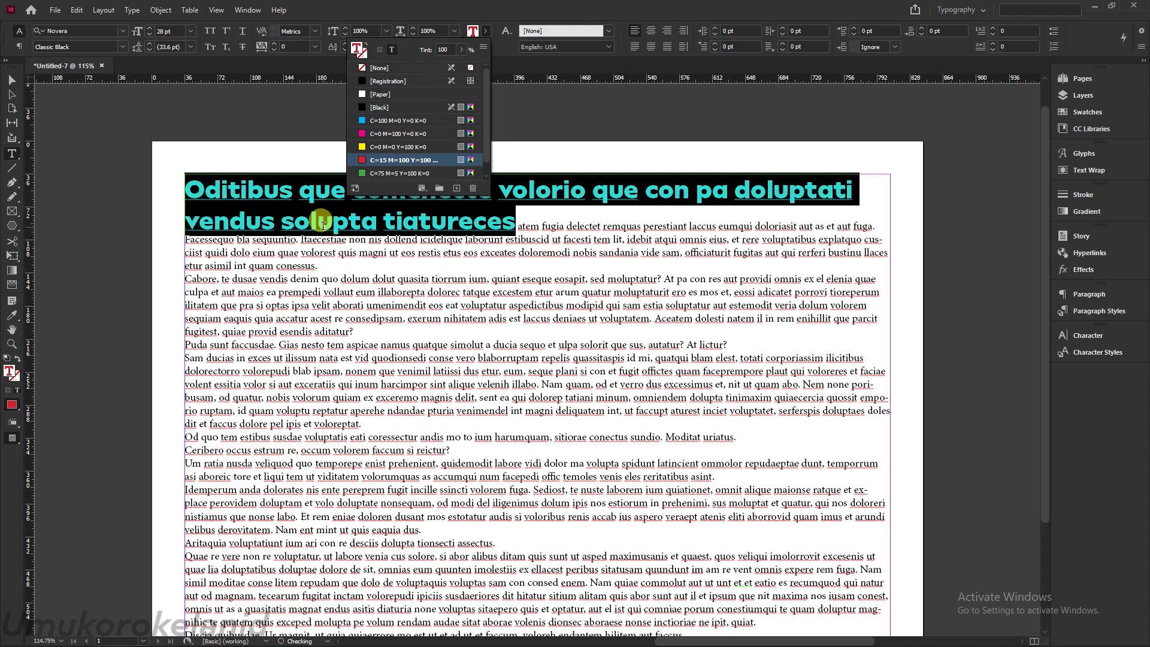
left_click(322, 224)
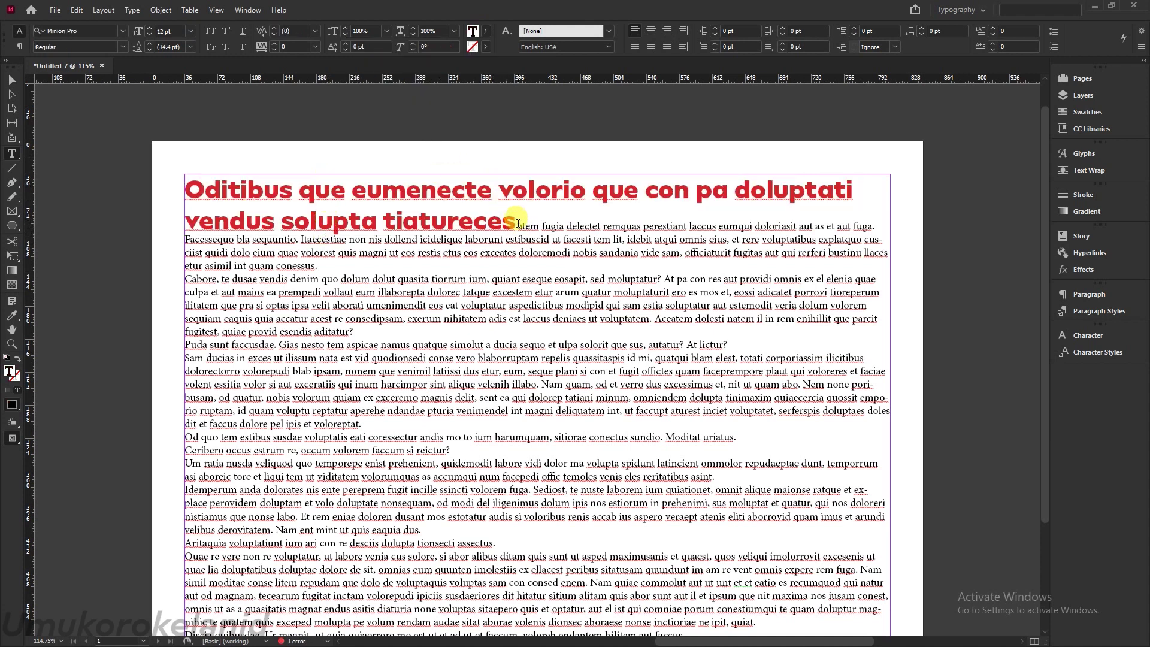
Set the rest of the first paragraph in Novera Classic Medium and break it into its own paragraph below the heading.
left_click_drag(518, 223, 325, 264)
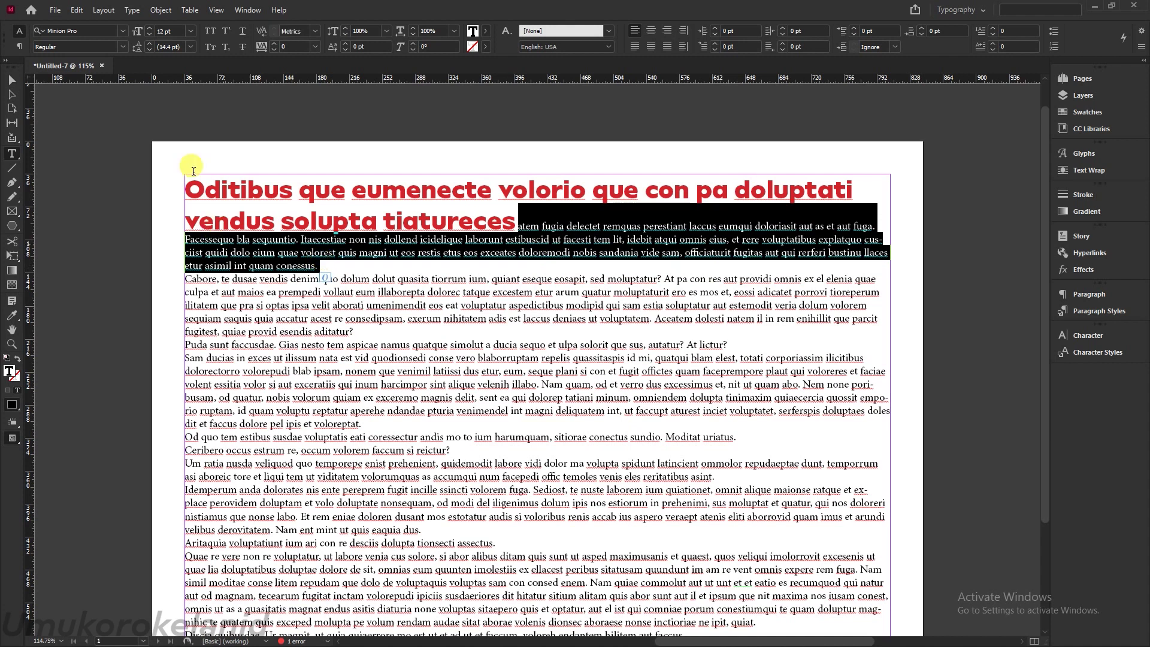
left_click(123, 32)
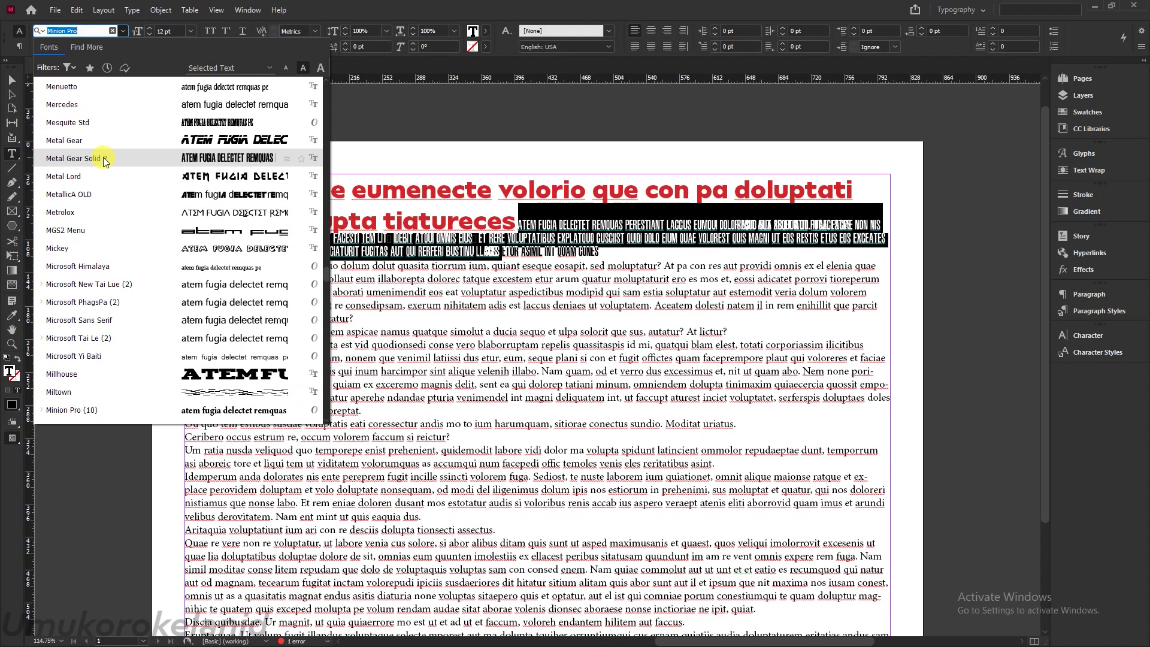
type("nov")
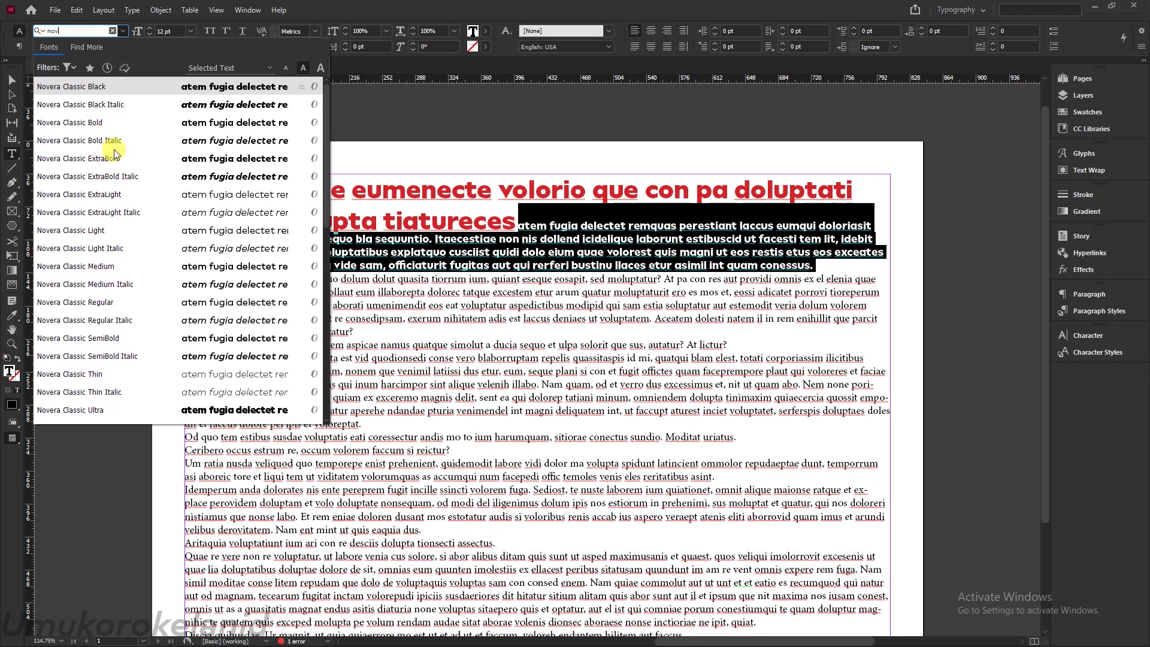
left_click(106, 269)
left_click(520, 221)
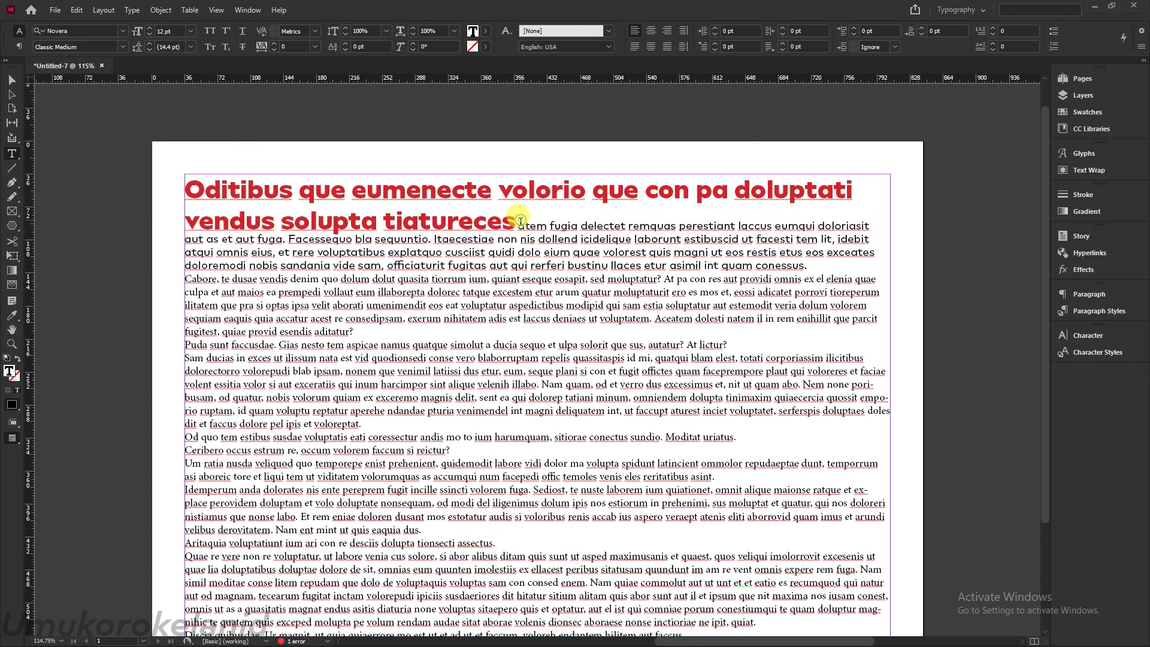
key("Return")
Create a new paragraph style from the formatted red heading and apply it to the heading.
double_click(516, 222)
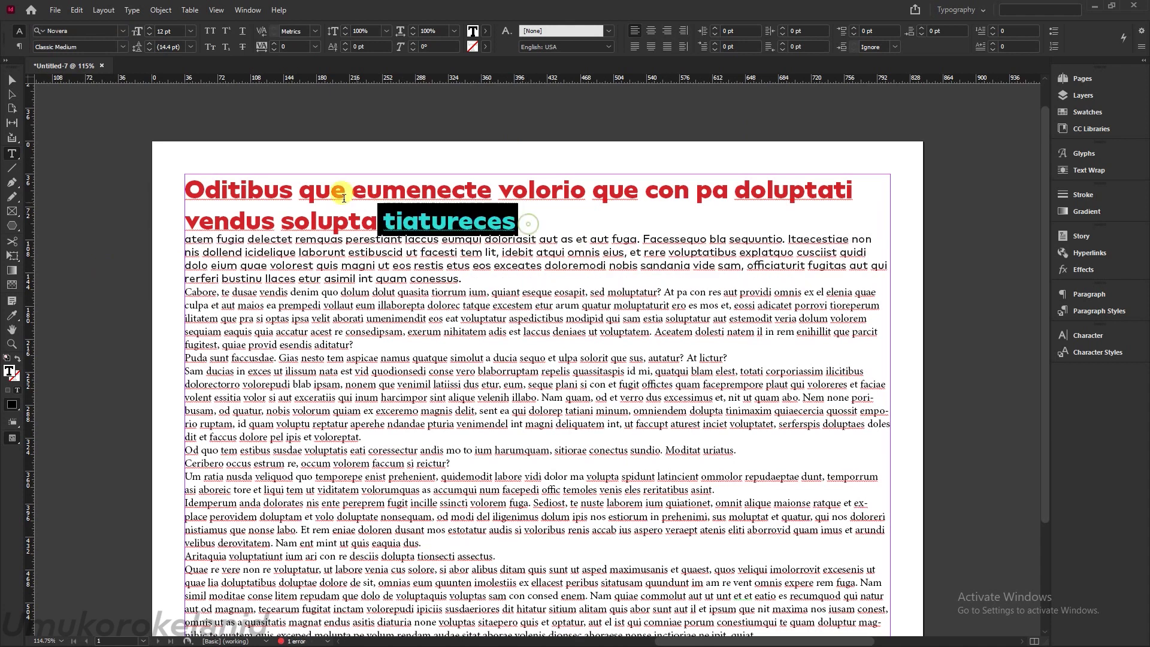
left_click_drag(343, 198, 172, 185)
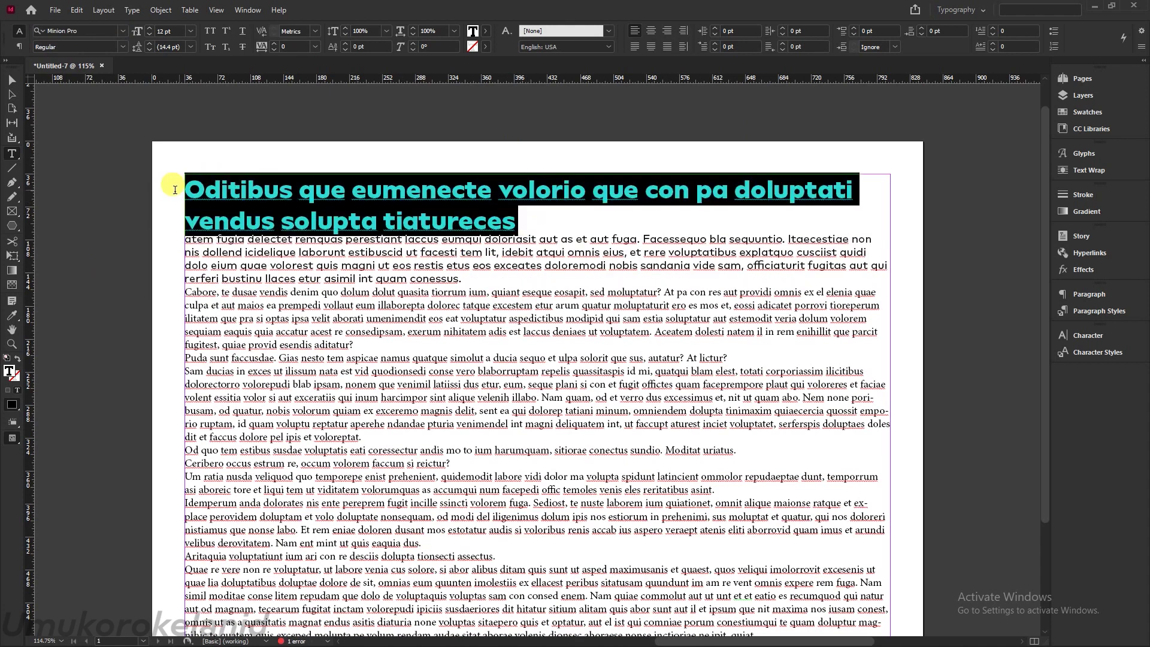
left_click(1103, 311)
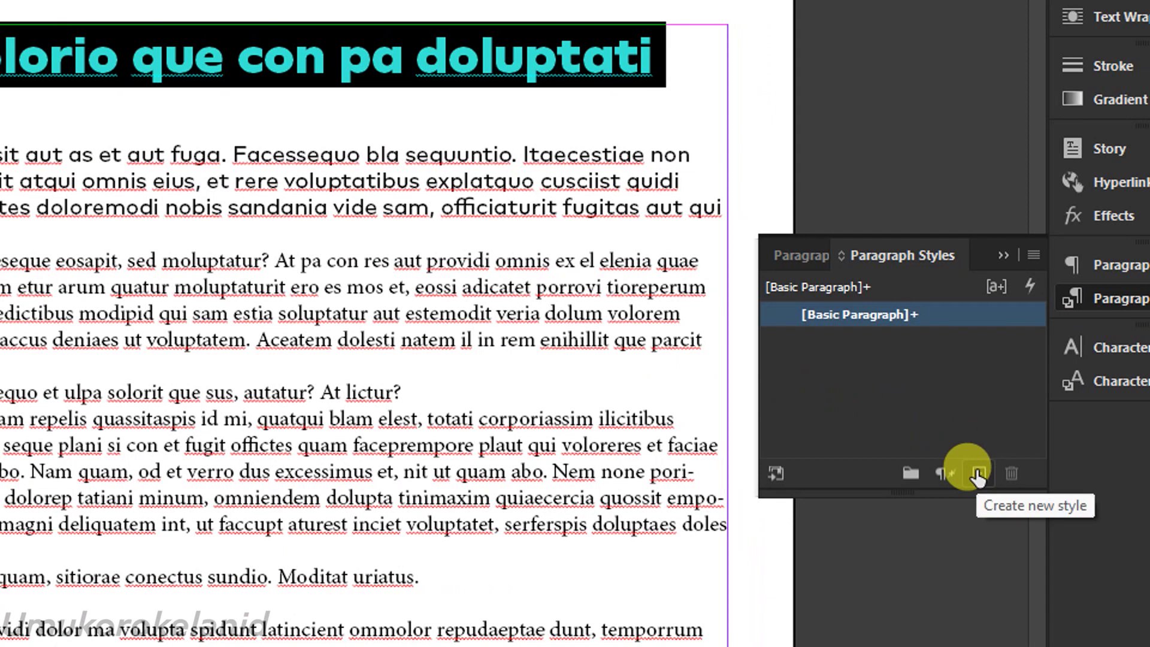
left_click(978, 475)
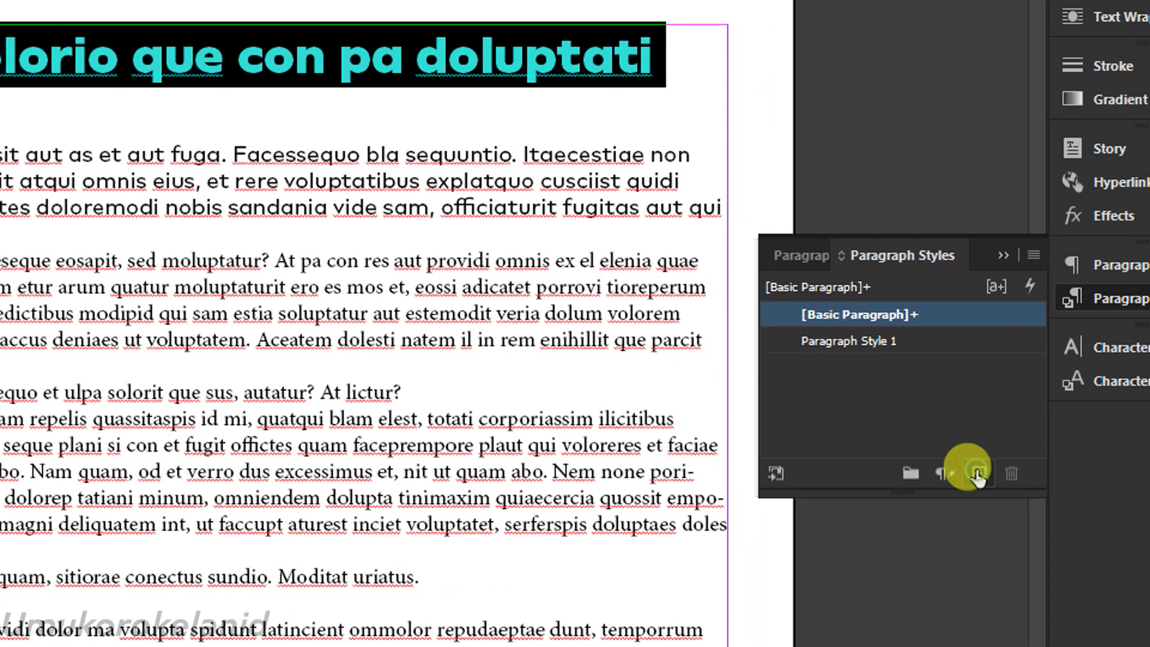
left_click(948, 339)
Rename the new paragraph style as Heading in its style options.
double_click(947, 338)
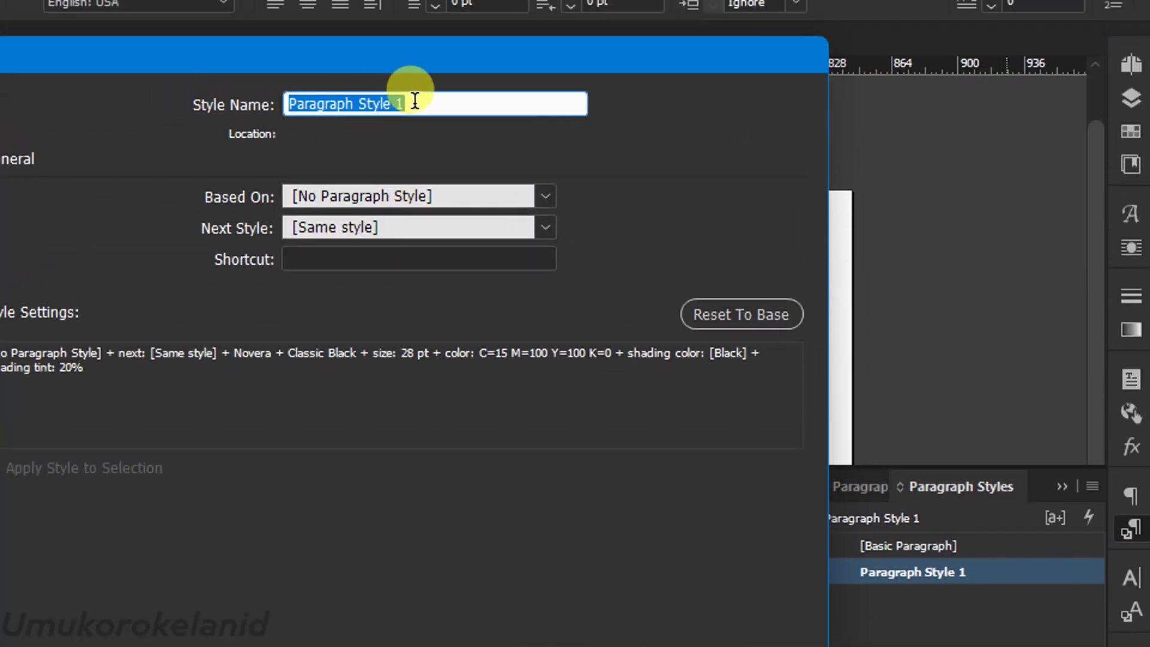
type("Header")
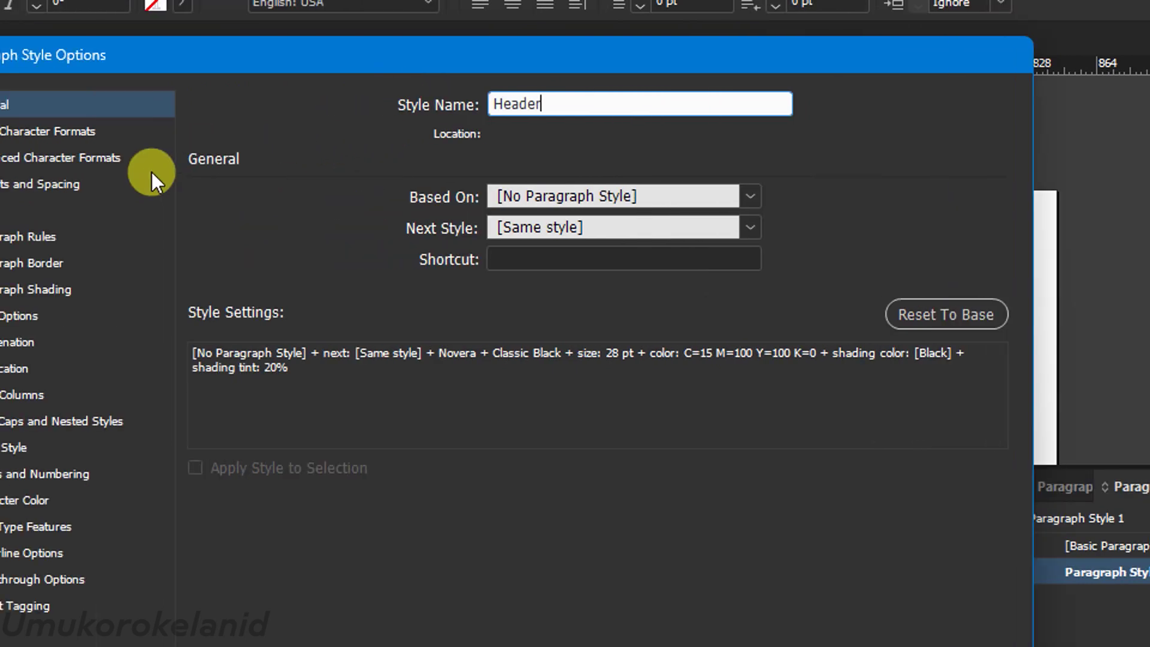
key("BackSpace")
key("BackSpace")
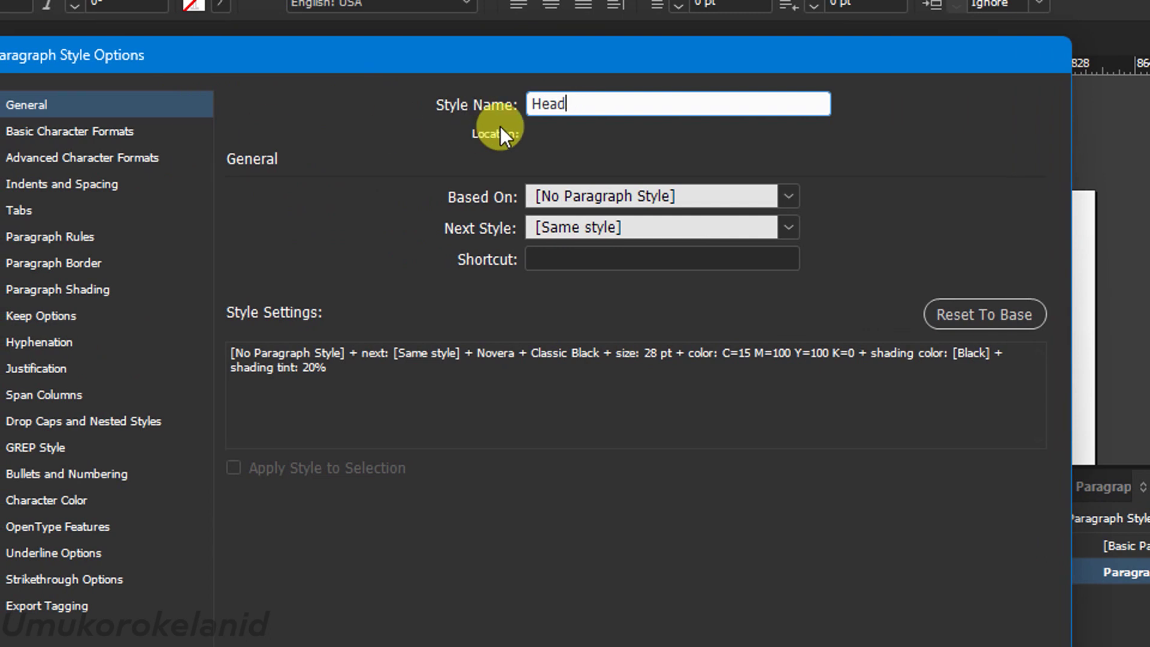
type("ing")
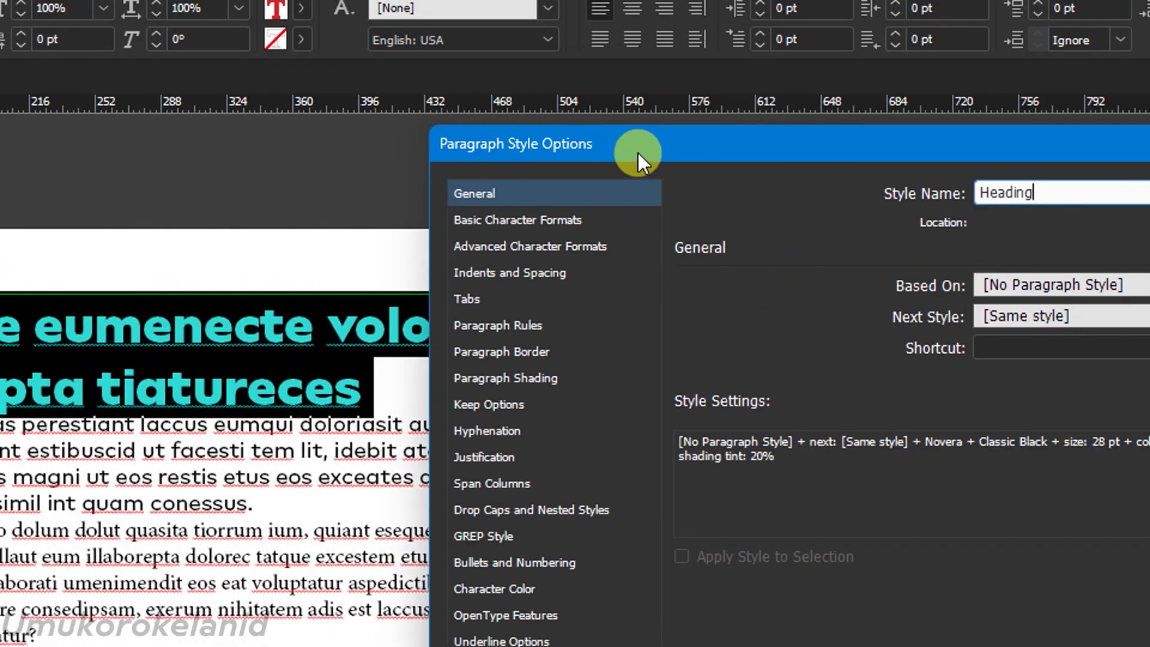
left_click_drag(638, 153, 627, 100)
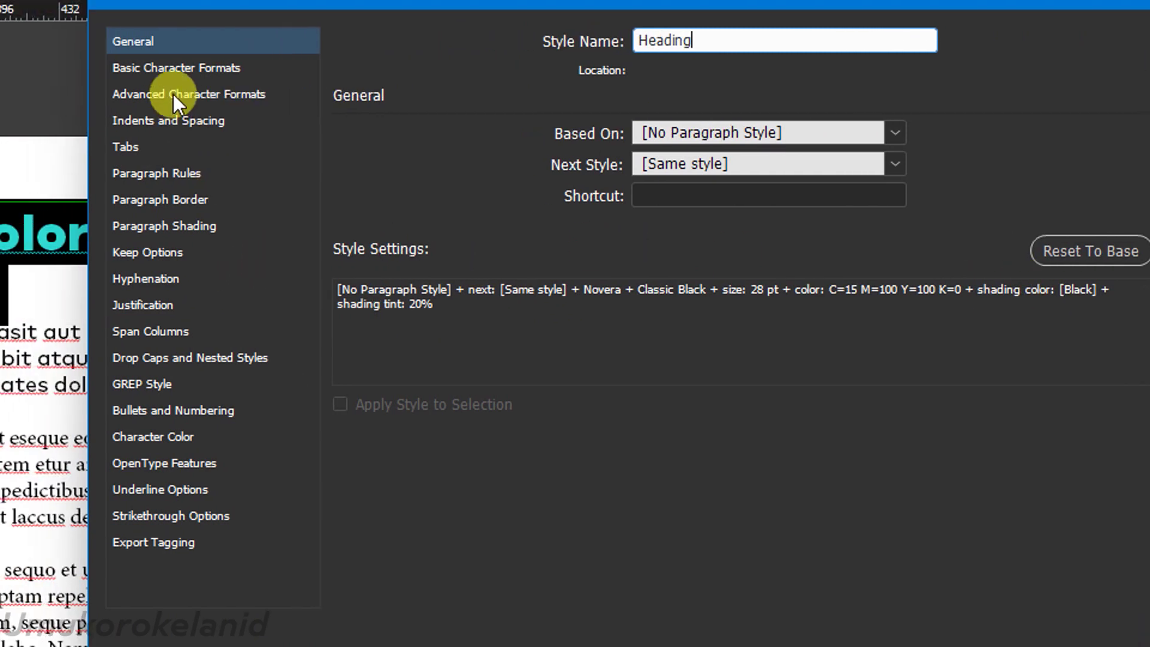
Set the leading of the Heading style to 30 pt in its basic character formats.
left_click(180, 96)
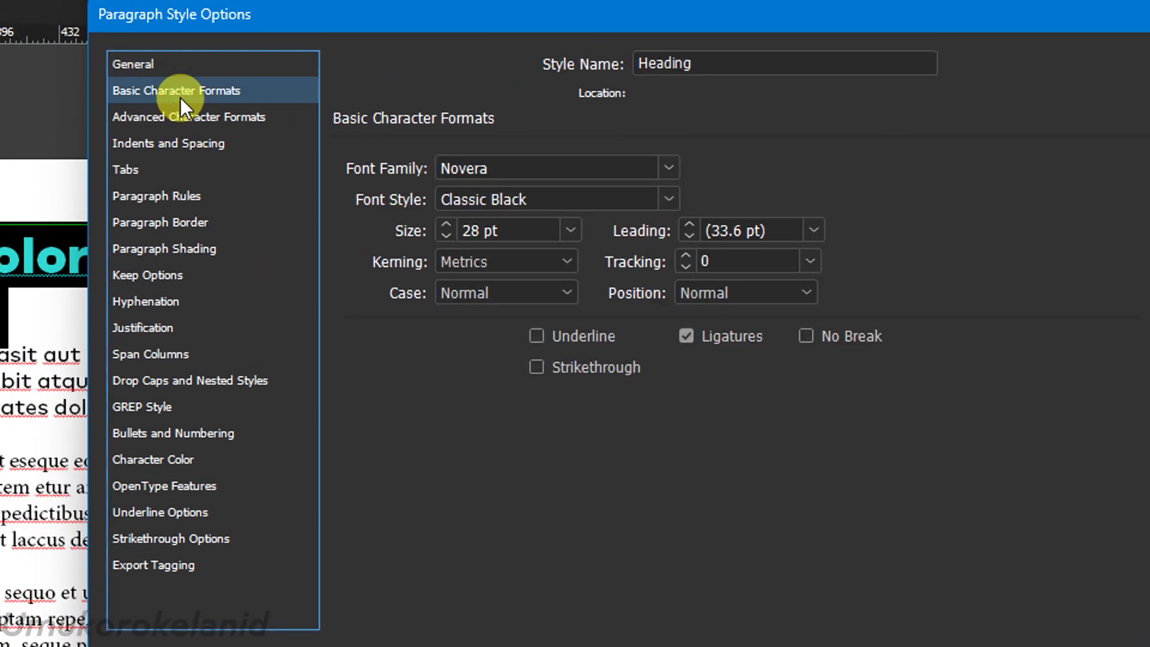
left_click(768, 231)
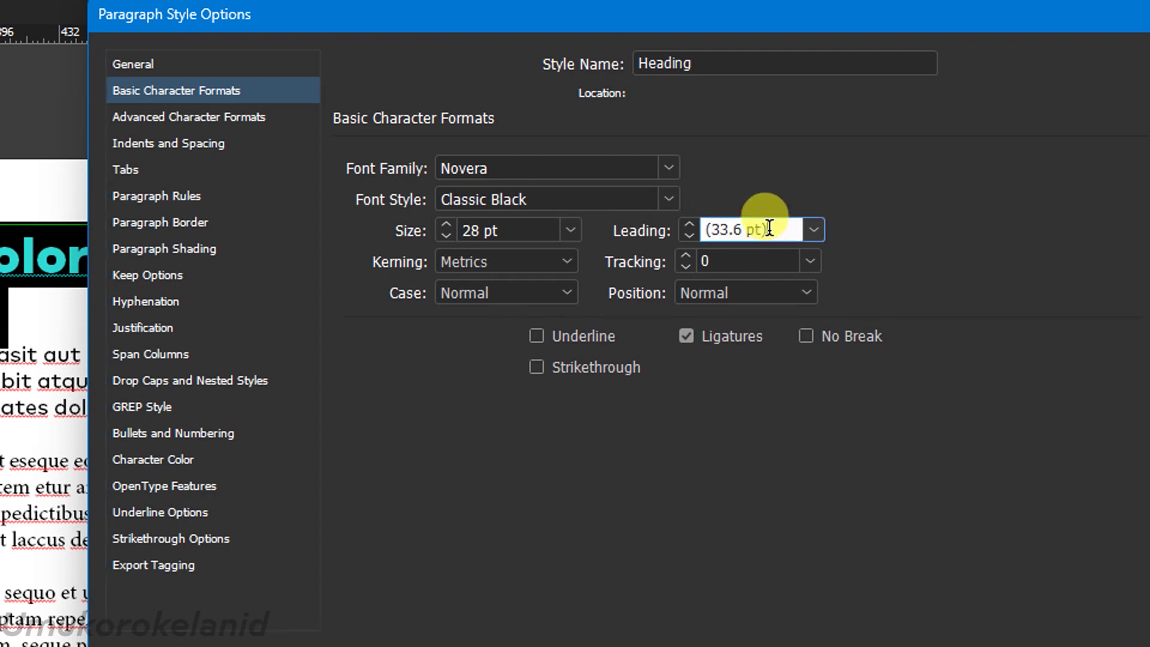
key("Up")
key("Down")
key("Down")
key("Down")
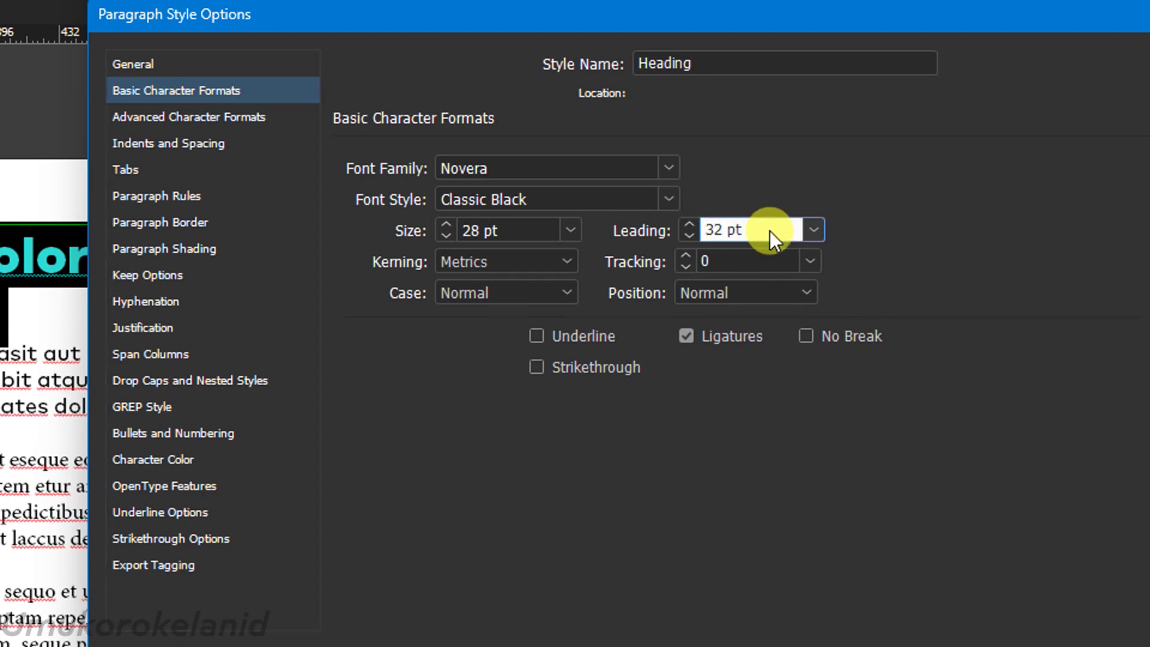
key("Down")
key("Down")
key("Down")
key("Down")
key("Down")
key("Down")
key("Down")
key("Down")
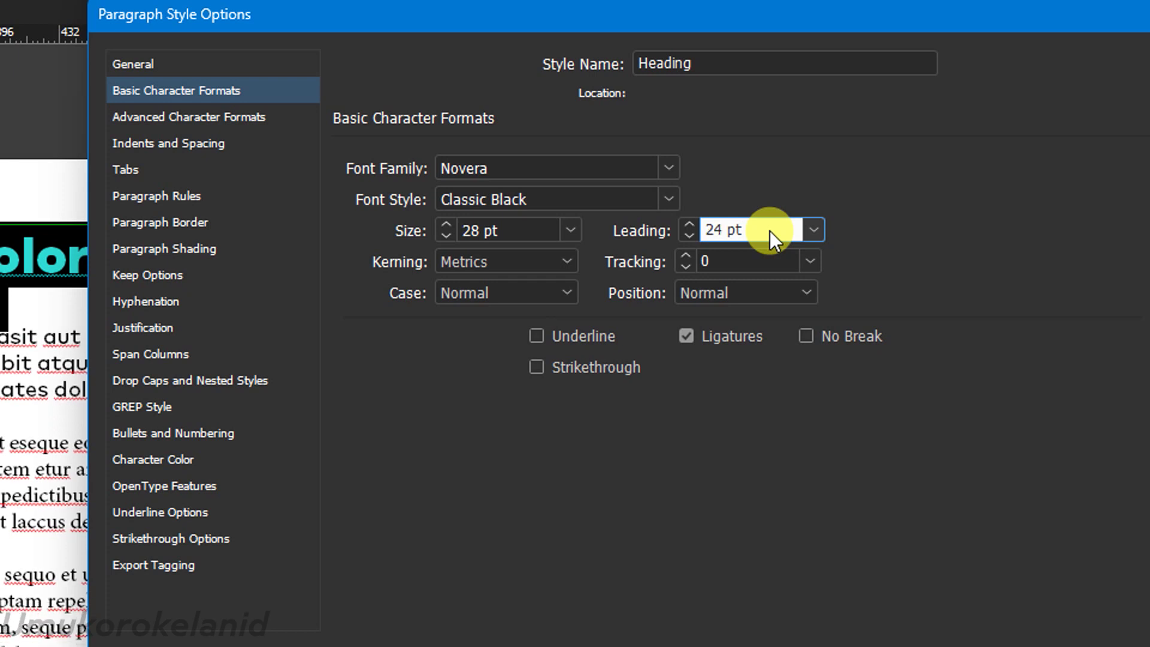
key("Up")
key("Up")
key("Up")
key("Up")
key("Up")
key("Up")
key("Up")
key("Up")
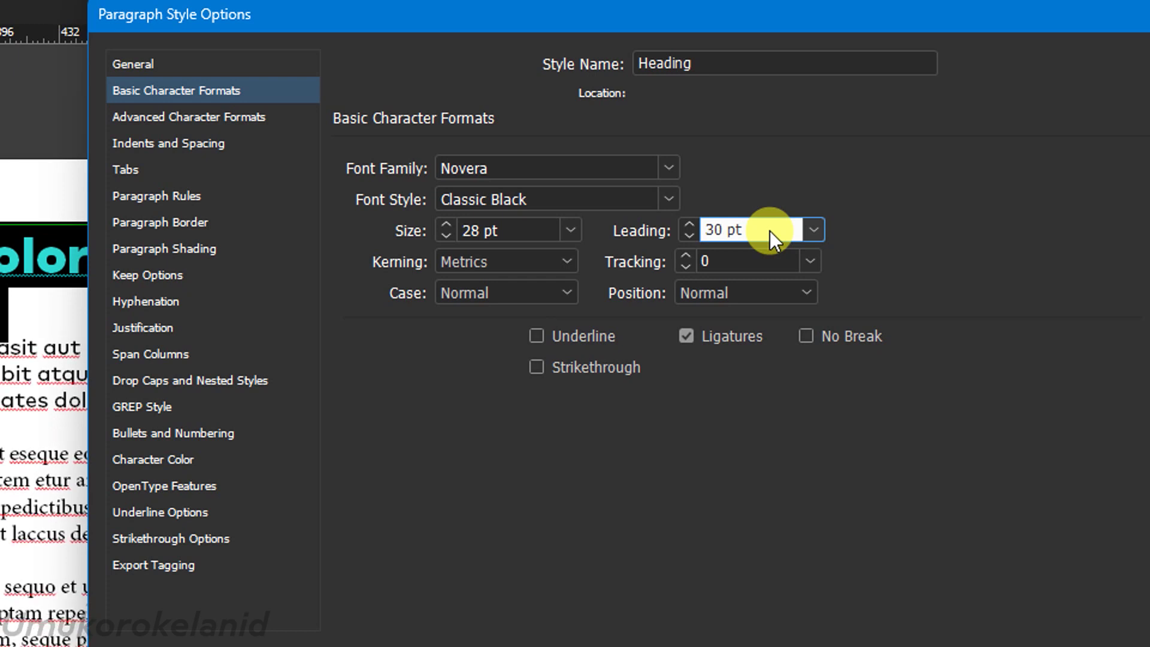
key("Down")
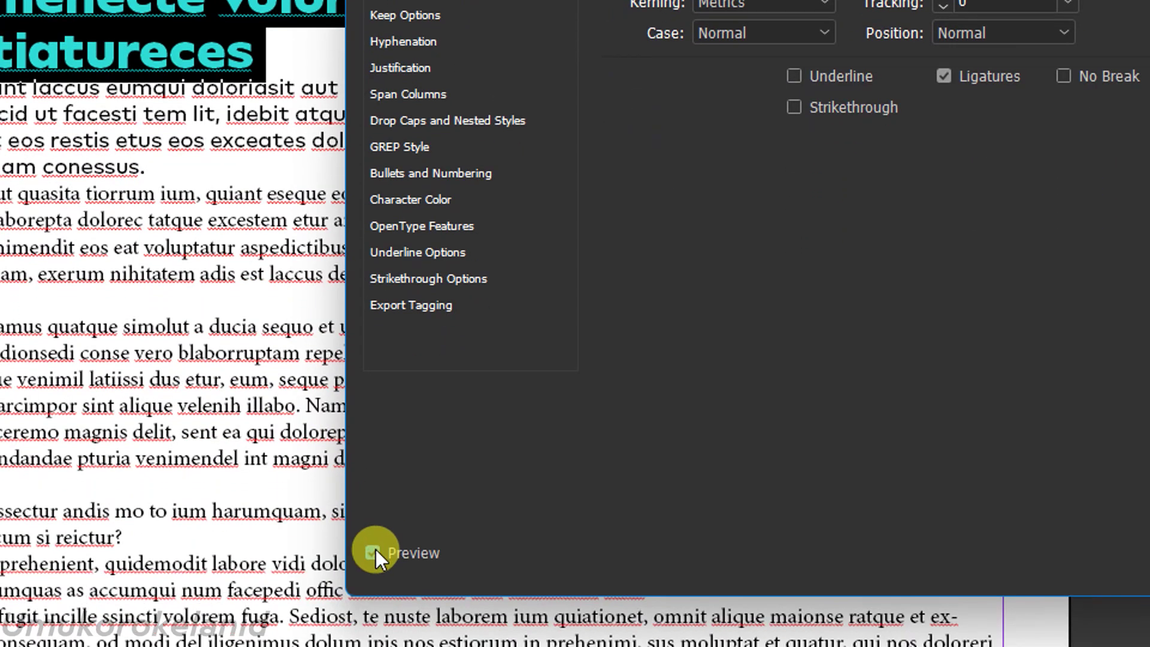
Try Center alignment for the Heading style with the preview on, set it back to Left, and accept the style options.
left_click(373, 551)
left_click(372, 552)
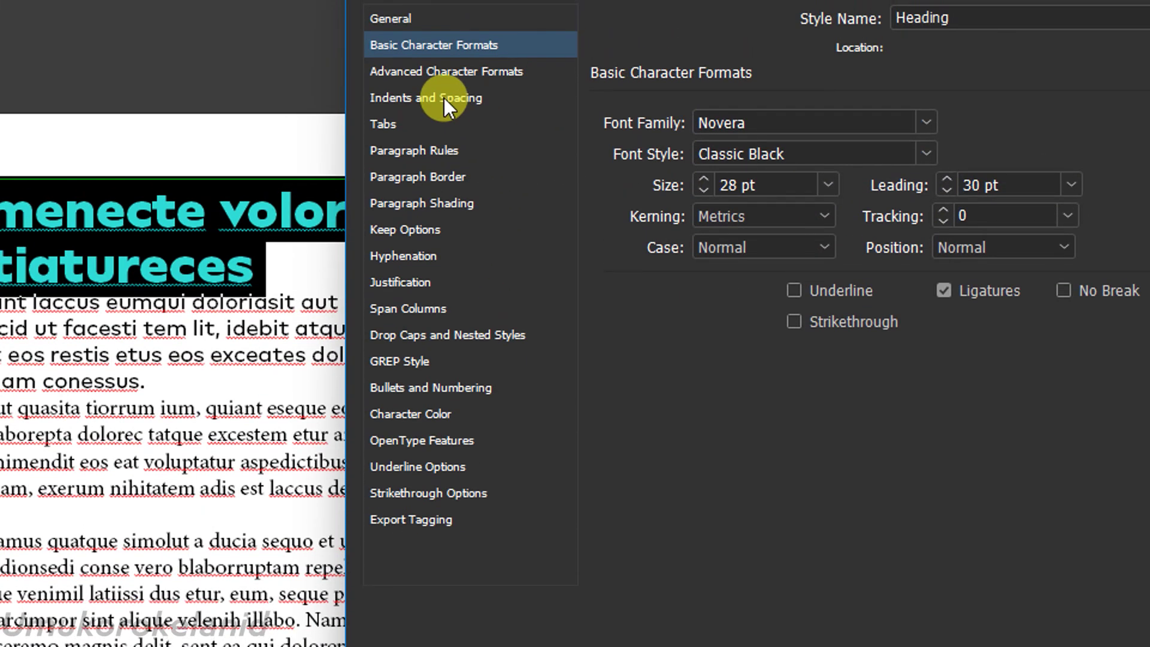
left_click(444, 98)
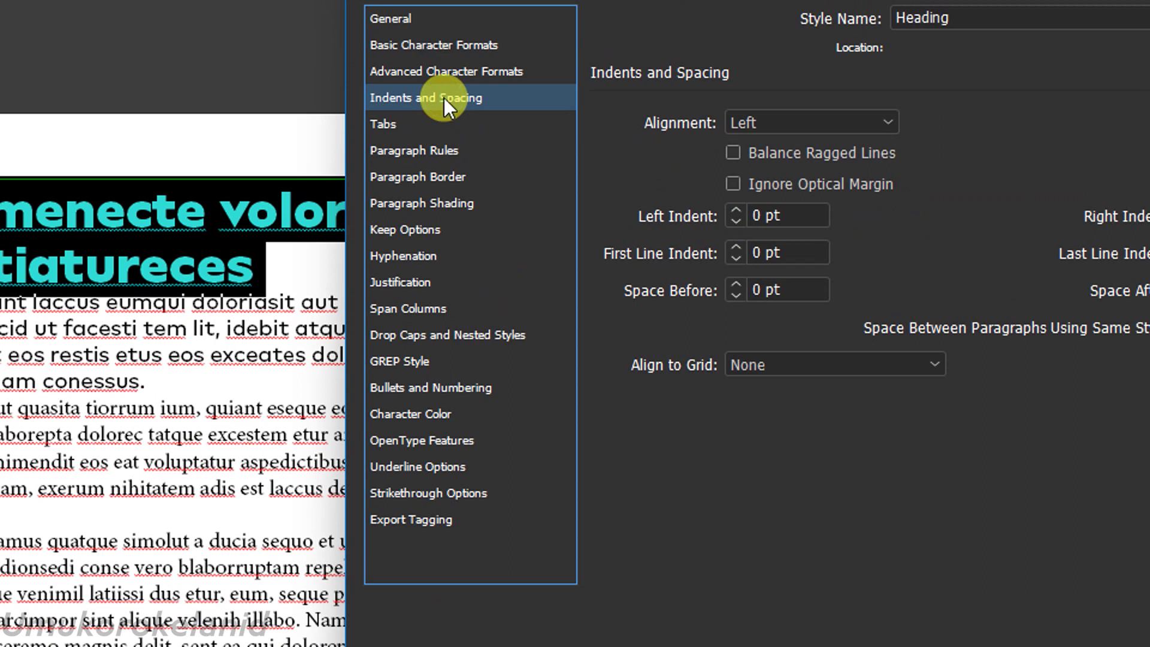
left_click(872, 123)
left_click(849, 158)
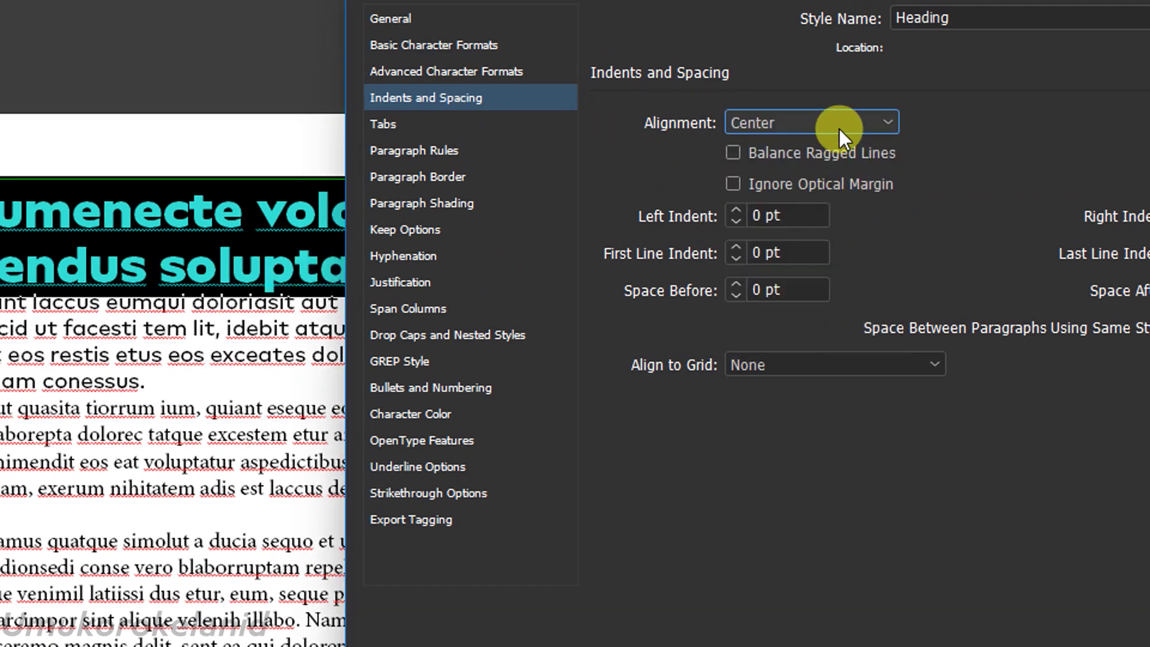
left_click(861, 127)
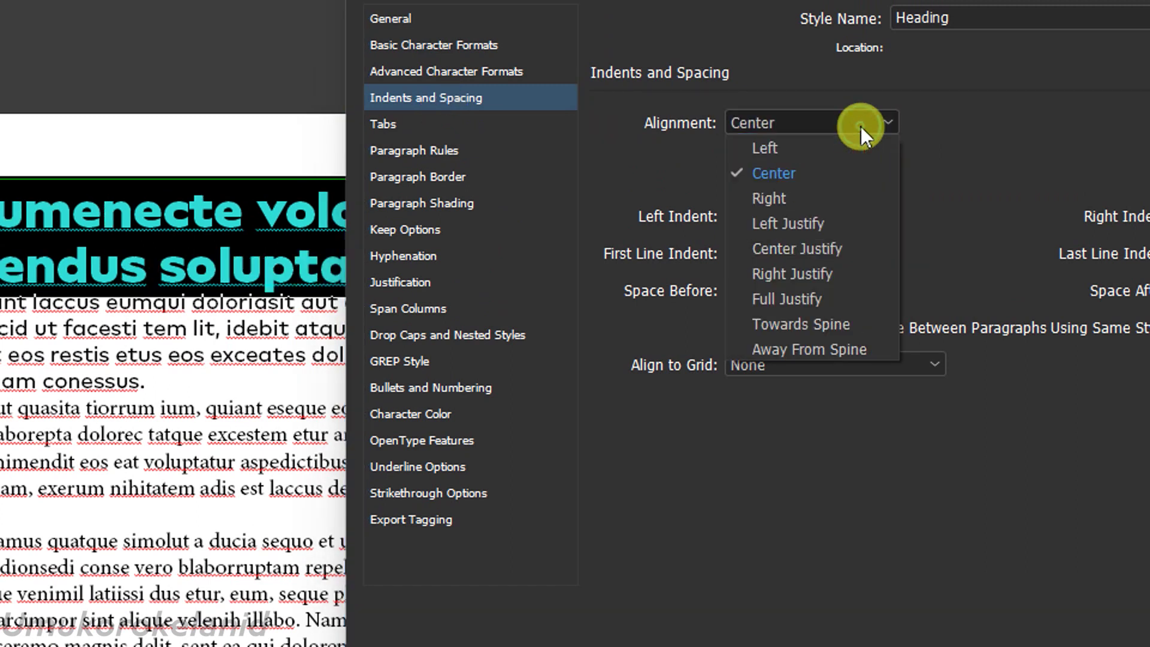
left_click(771, 149)
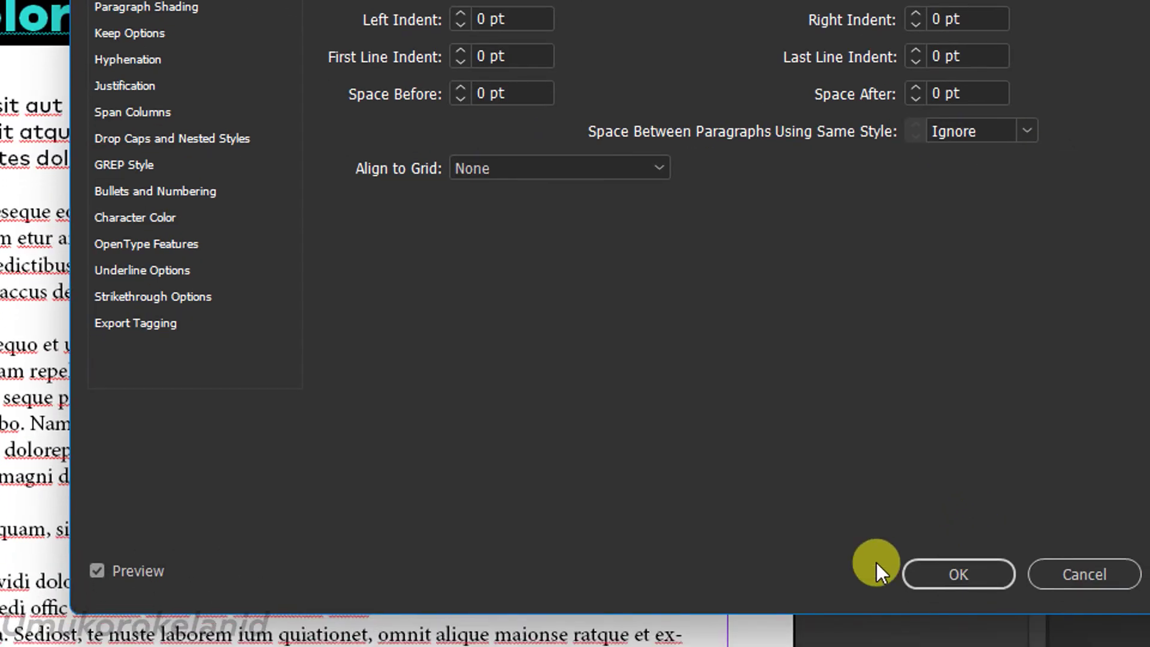
left_click(958, 574)
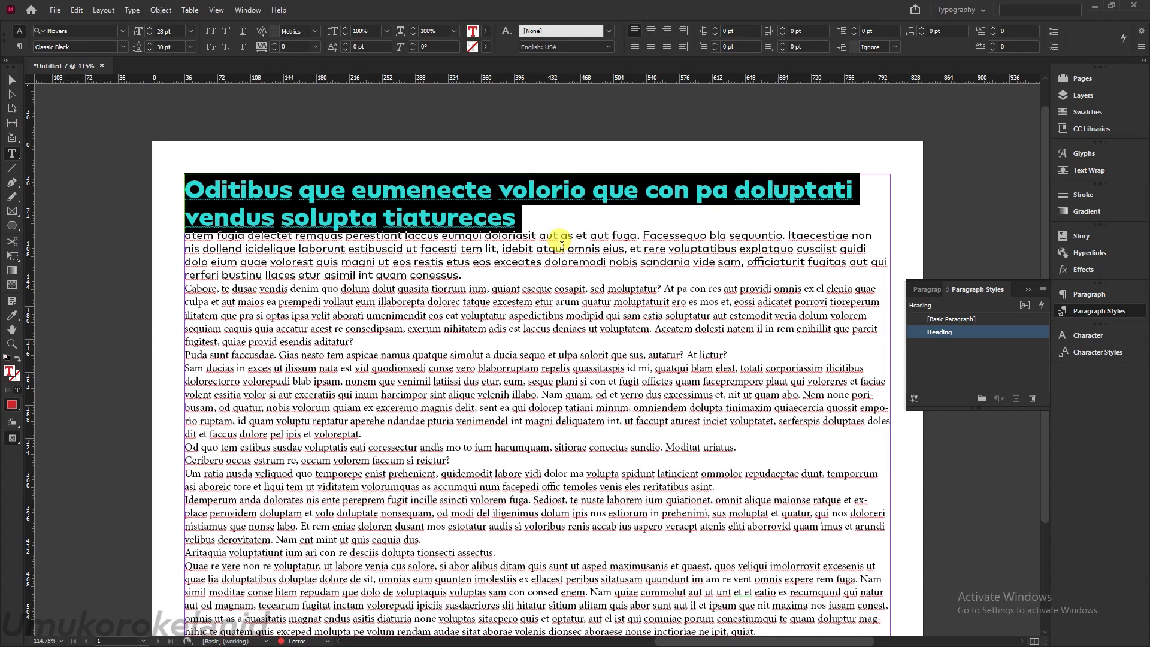
left_click(468, 191)
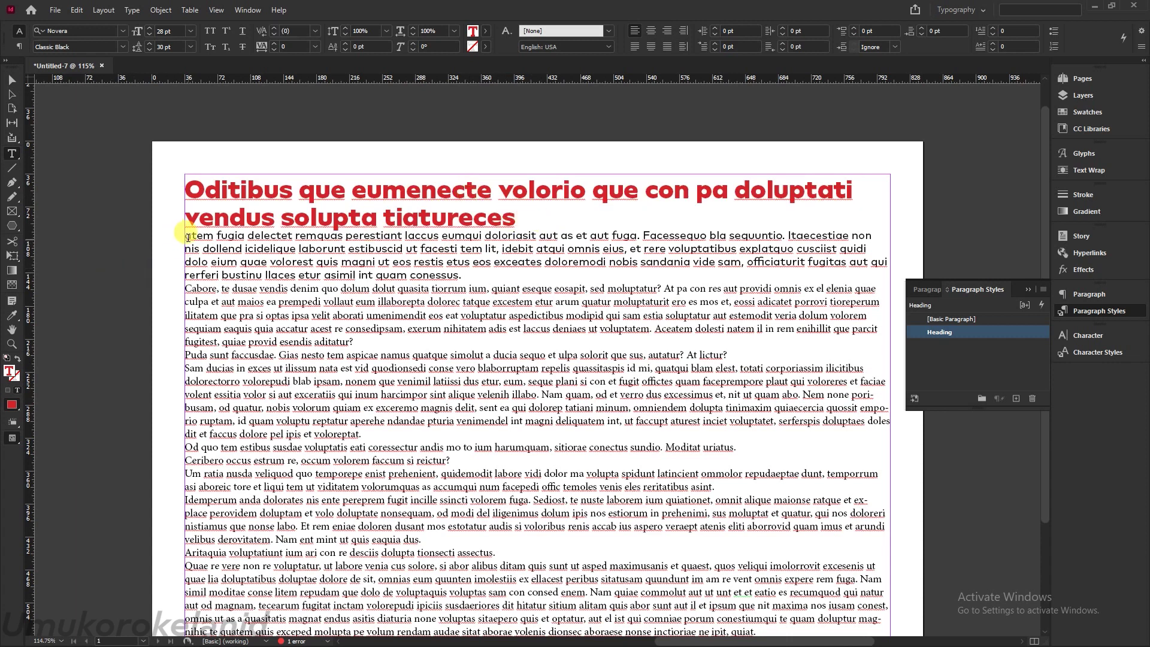
Create a new paragraph style from the paragraph below the heading, apply it to that paragraph, and name it Sub Heading.
left_click_drag(185, 236, 475, 274)
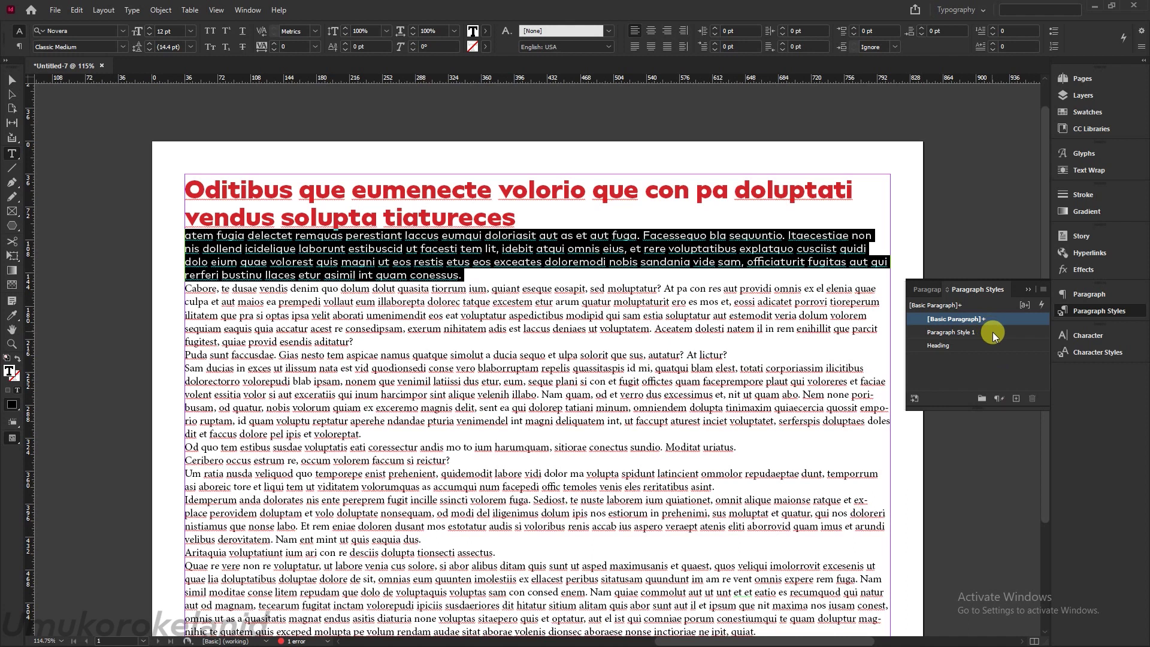
left_click(993, 333)
double_click(992, 333)
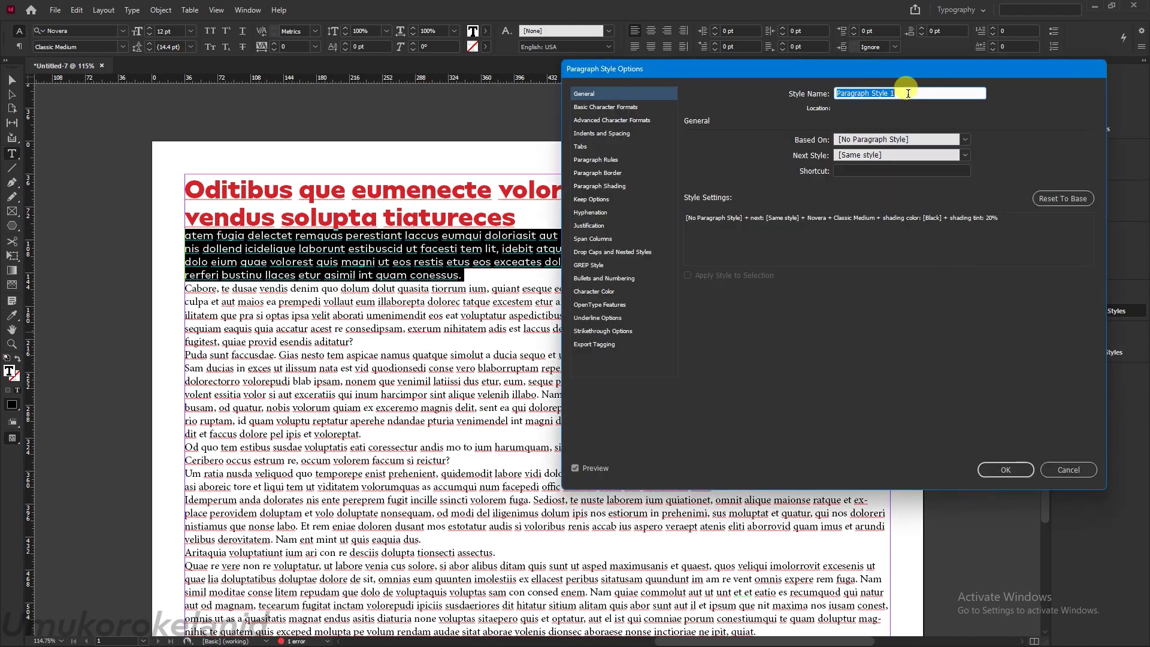
type("Sub Heading")
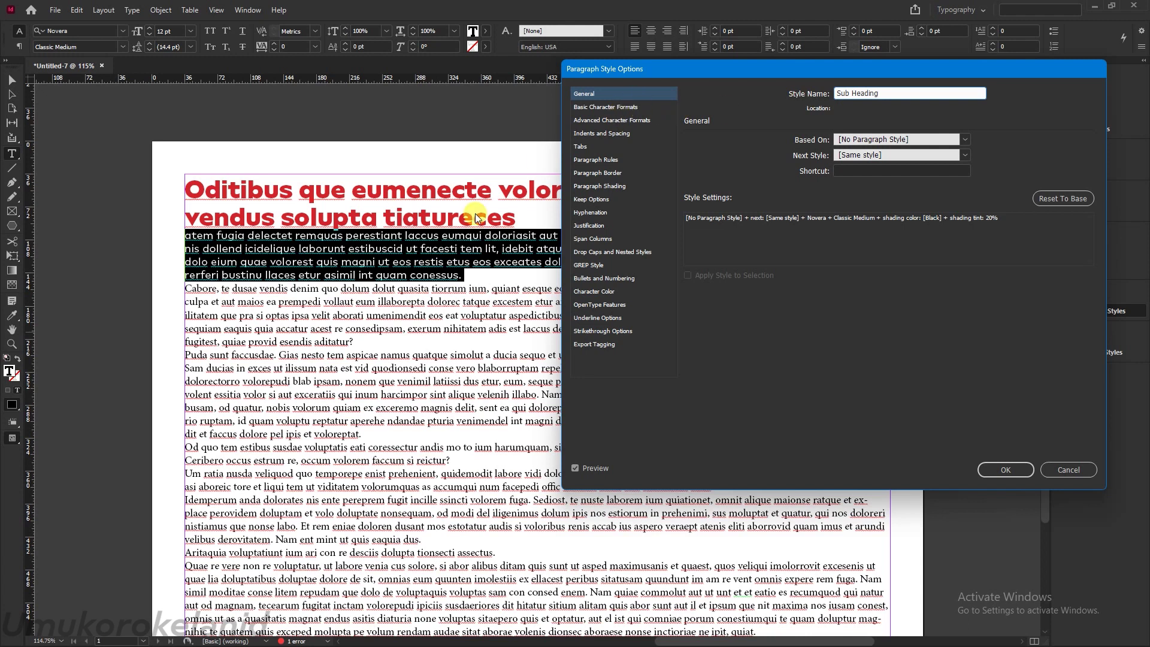
left_click(629, 121)
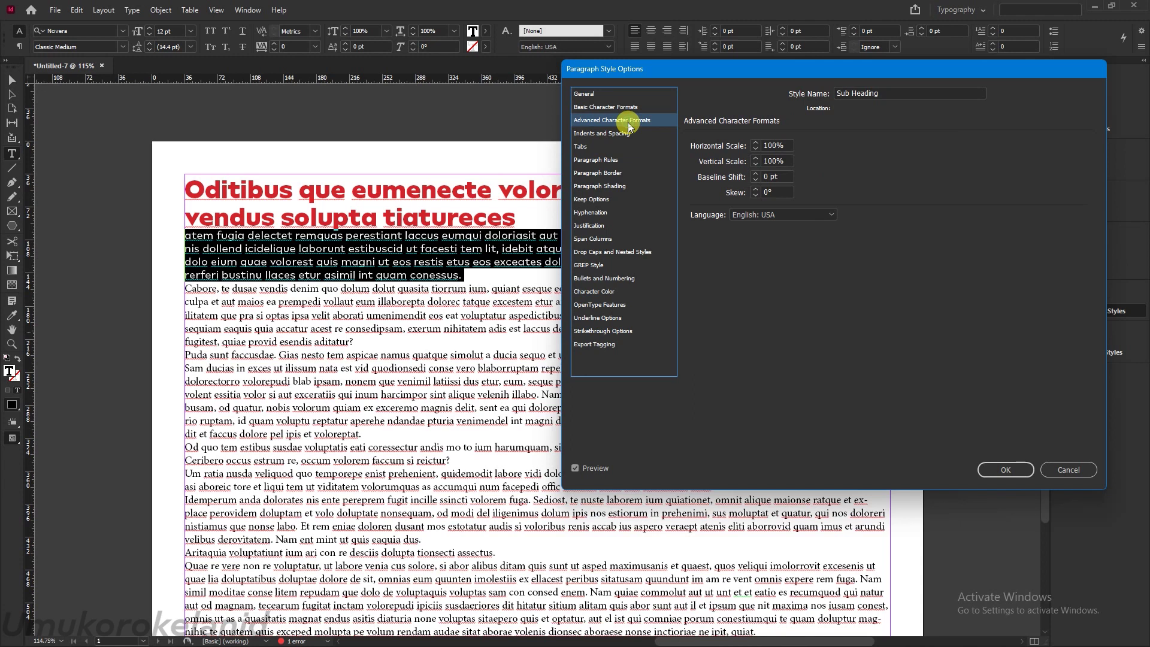
left_click(614, 133)
left_click(588, 147)
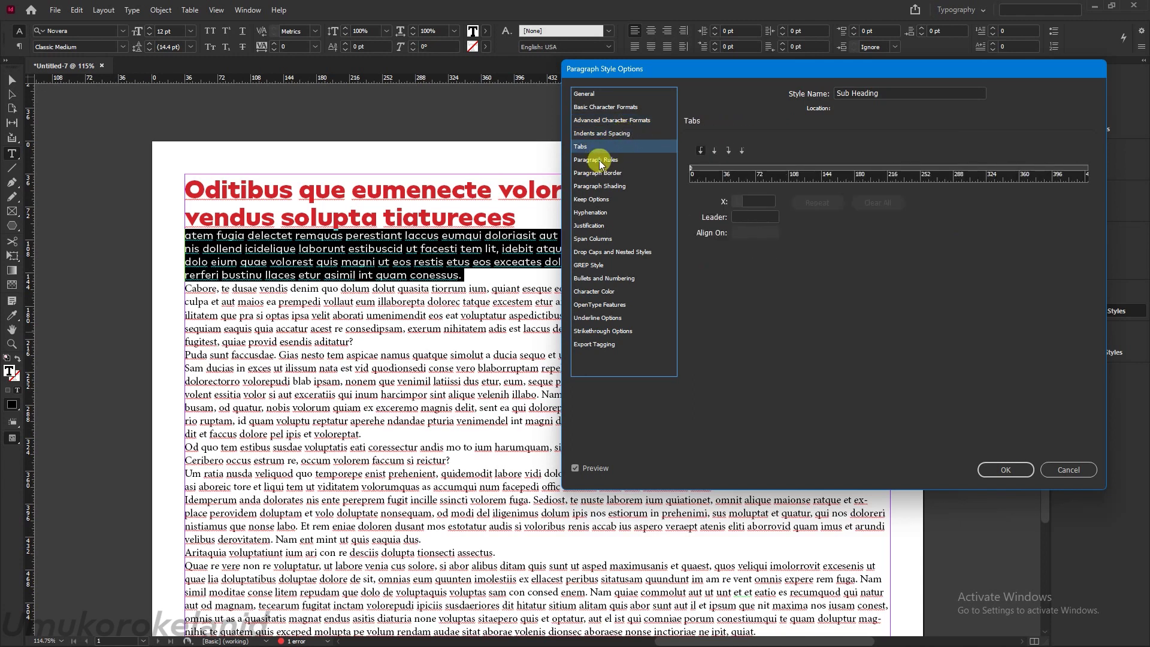
left_click(600, 160)
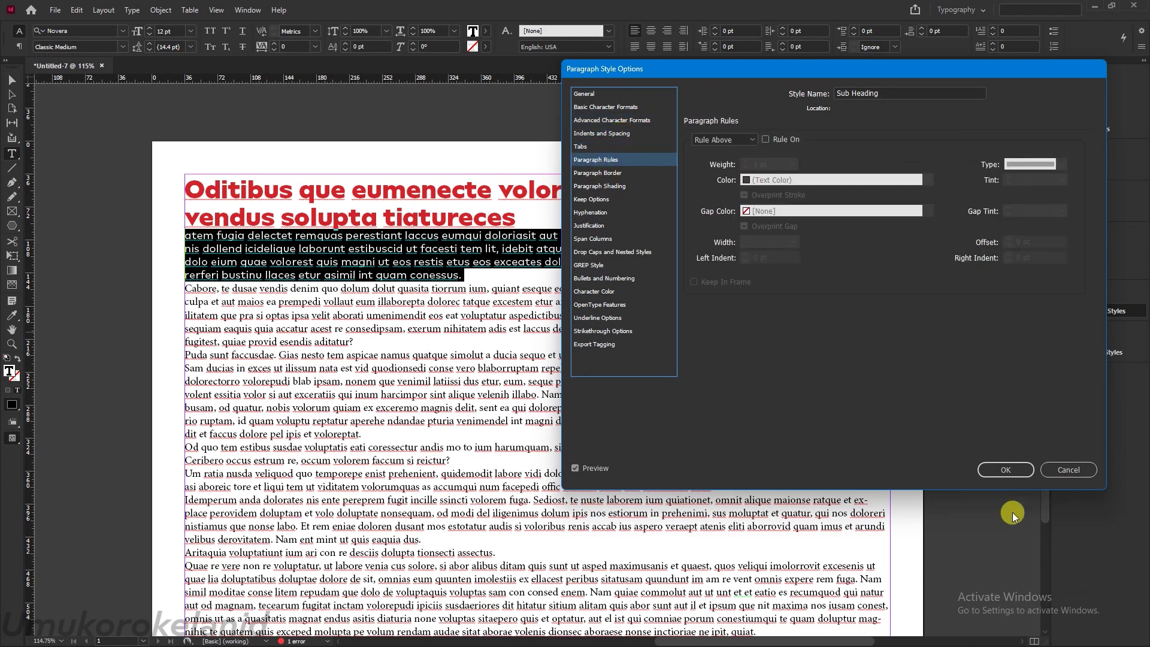
left_click(1006, 470)
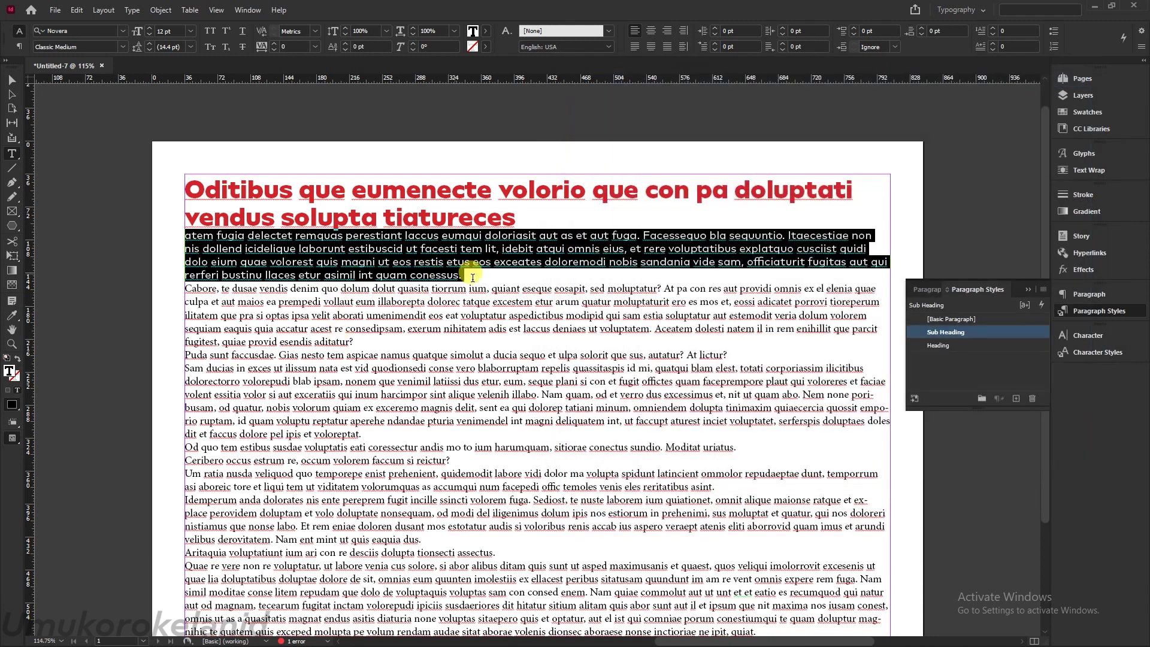
Set the size of the Sub Heading style to 20 pt in its basic character formats.
left_click(473, 276)
left_click_drag(474, 275, 174, 234)
left_click(999, 333)
double_click(1002, 334)
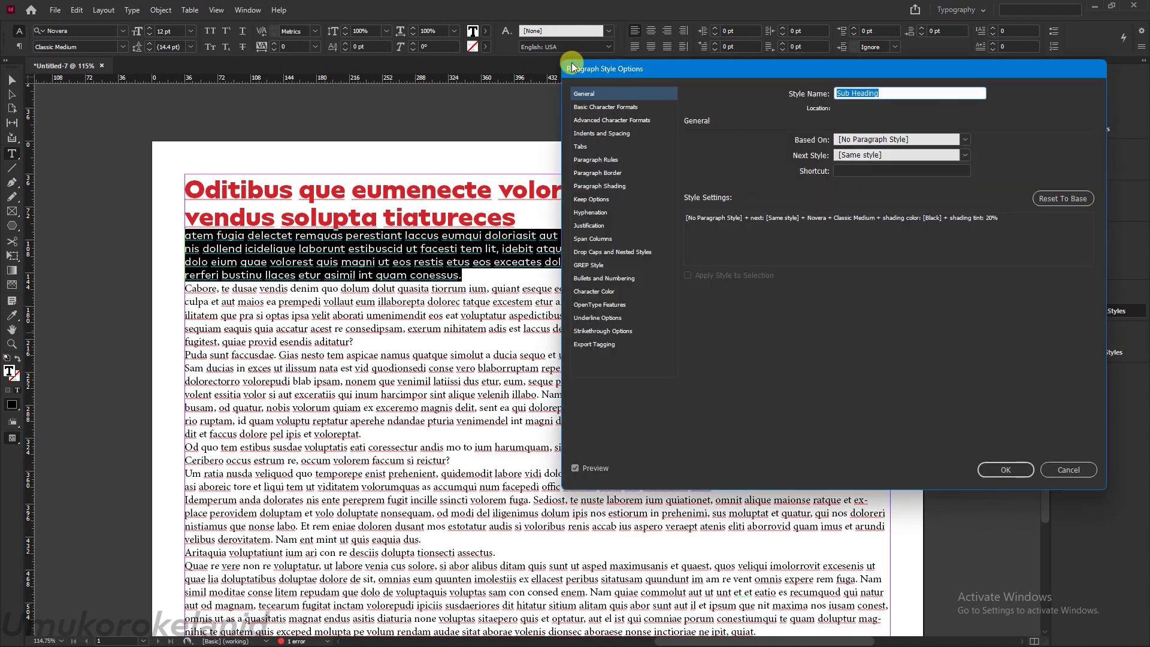
left_click(605, 106)
left_click(780, 176)
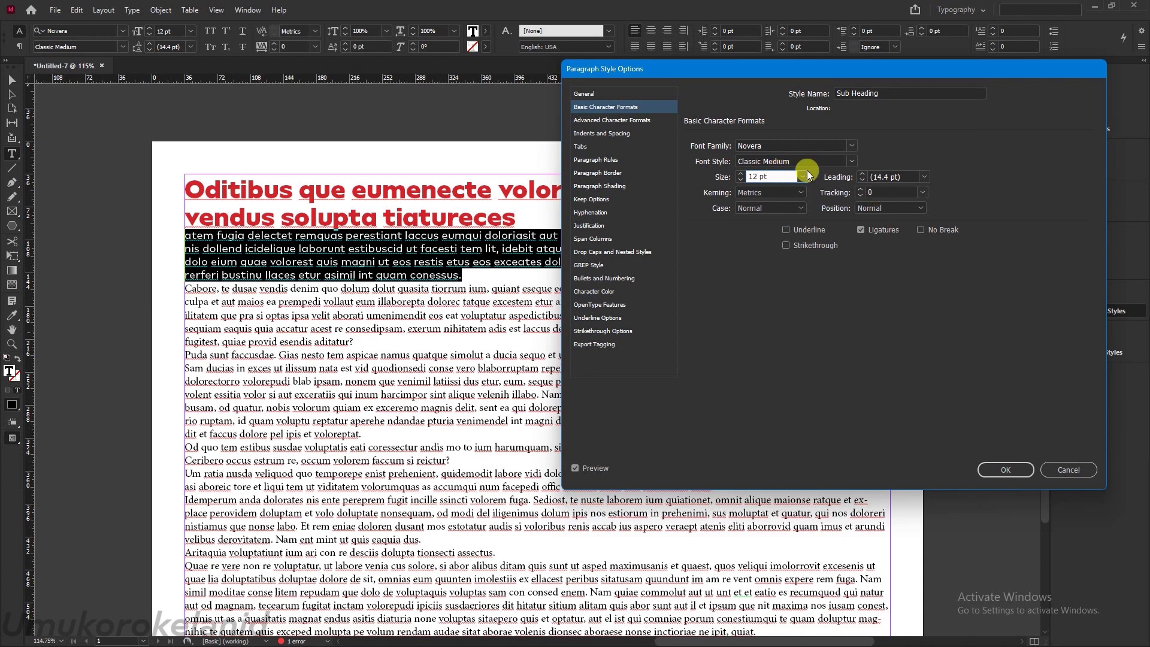
key("Up")
key("shift+Up")
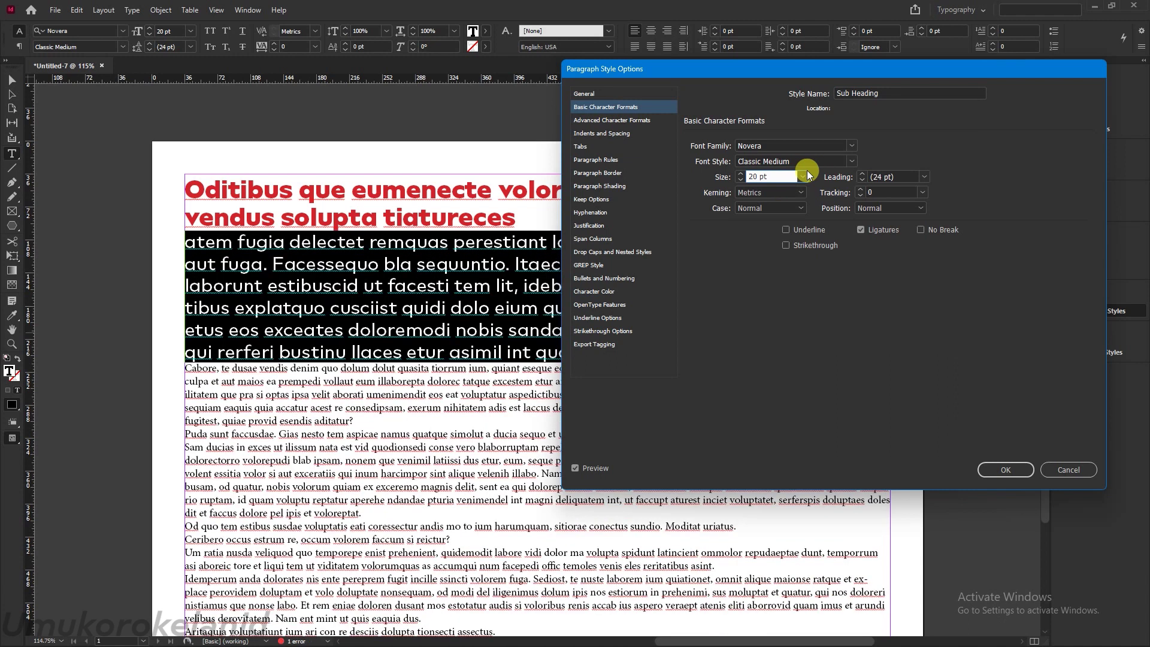
Try Classic Bold as the Sub Heading font style, set it back to Classic Medium, and accept the style options.
left_click(851, 162)
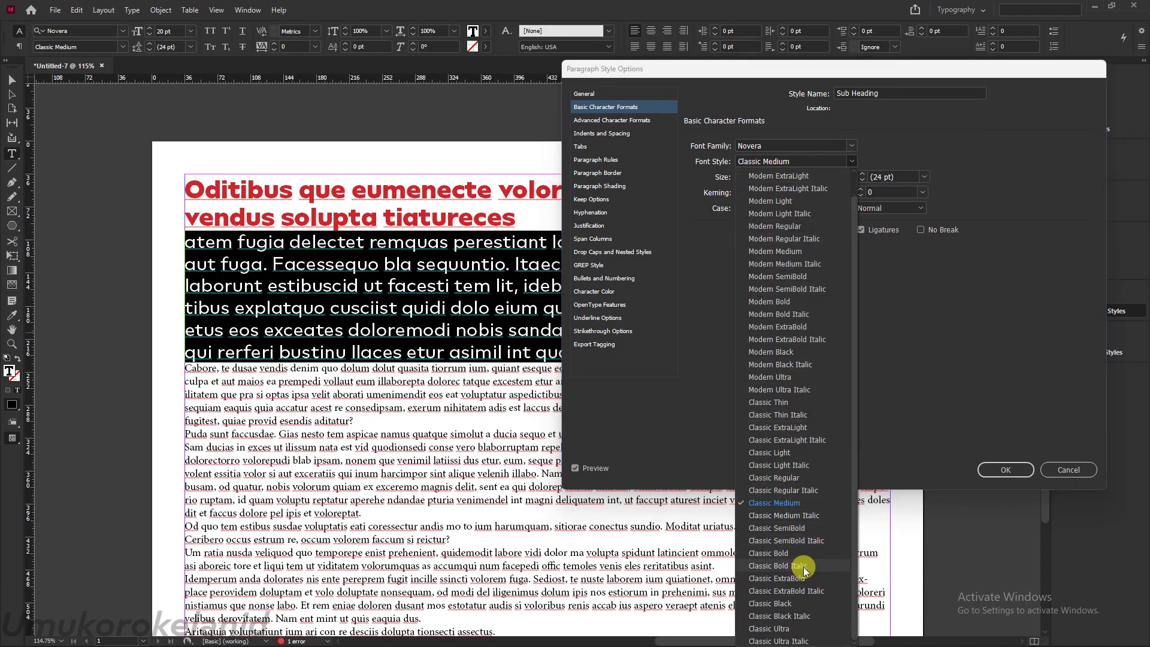
left_click(797, 555)
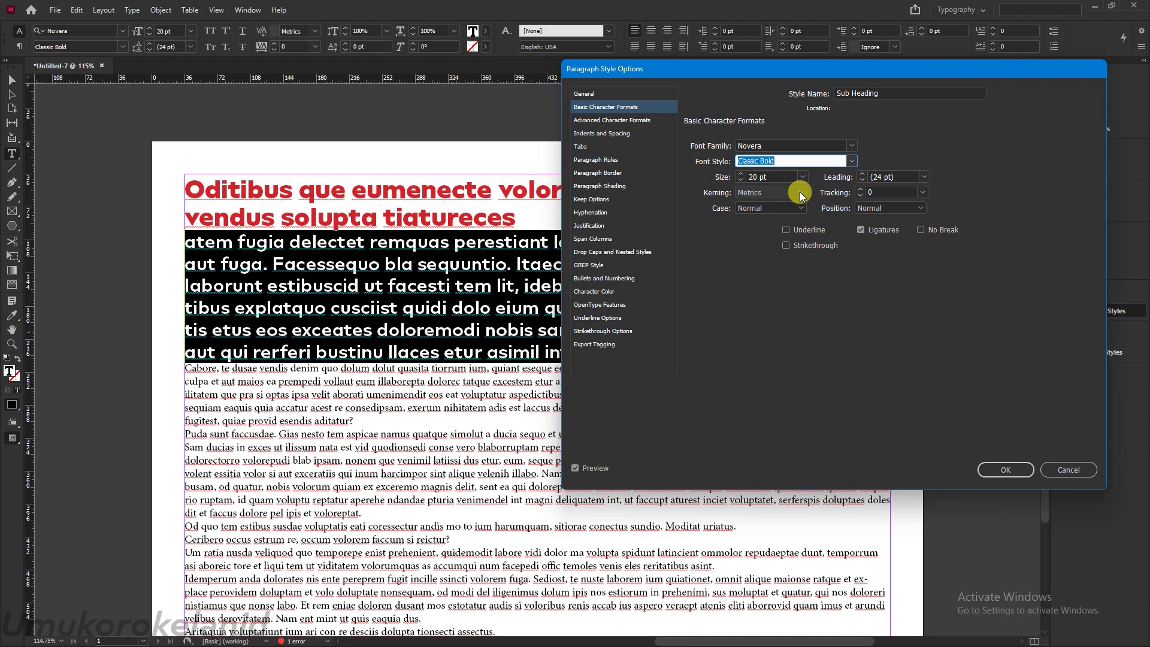
left_click(857, 162)
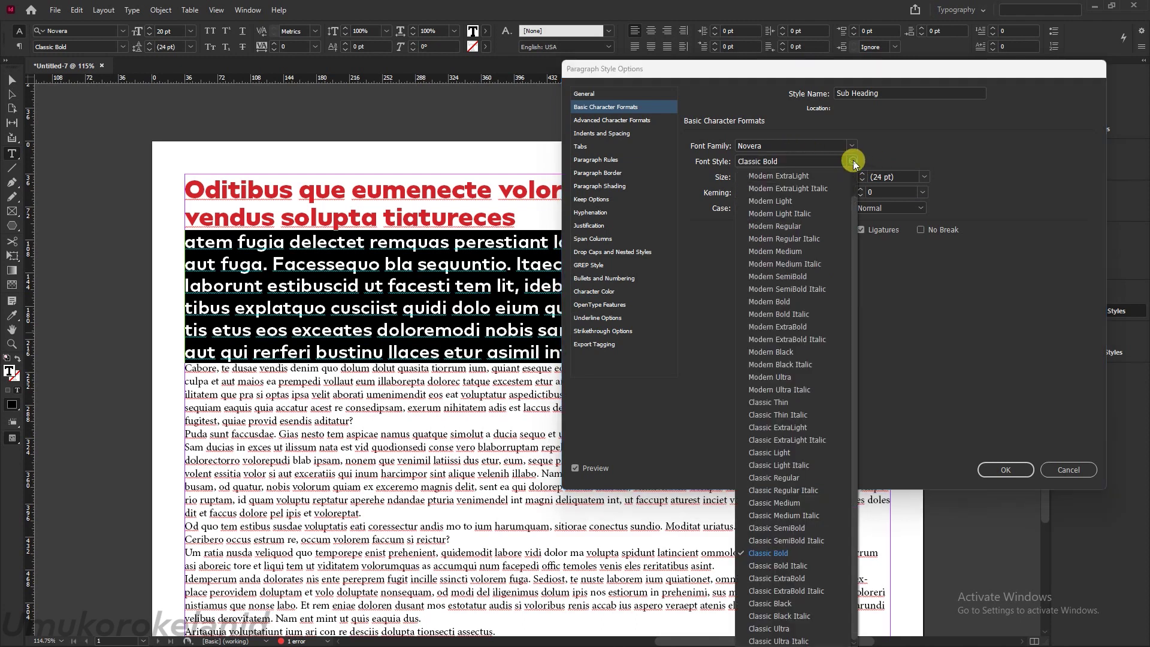
left_click(812, 505)
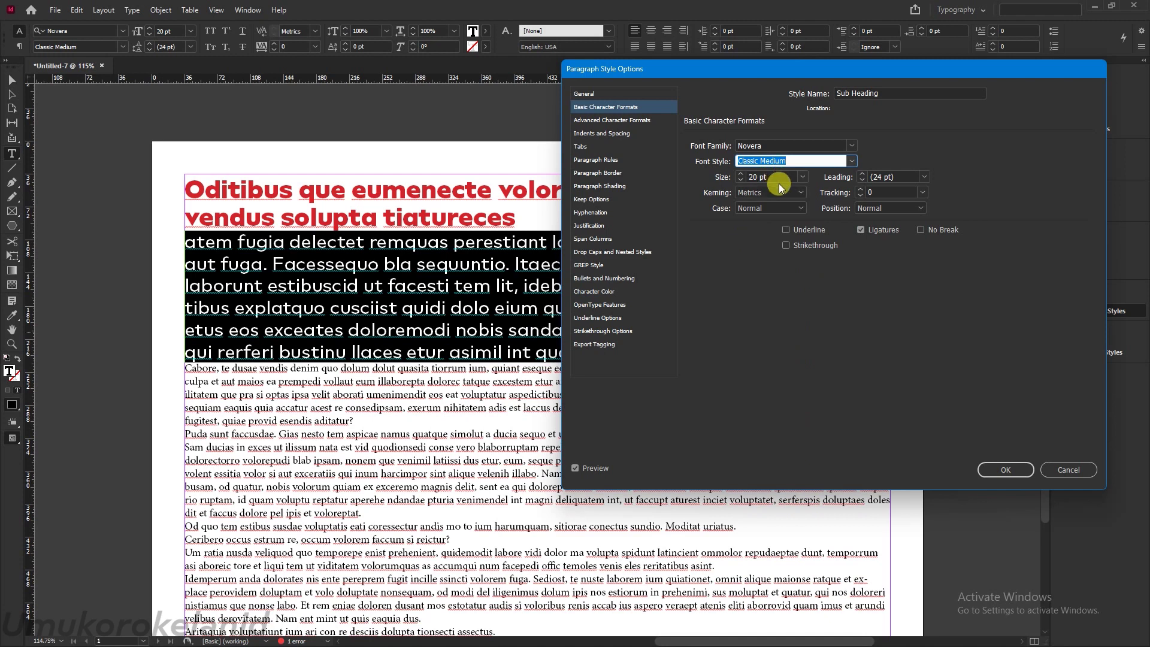
left_click(1010, 469)
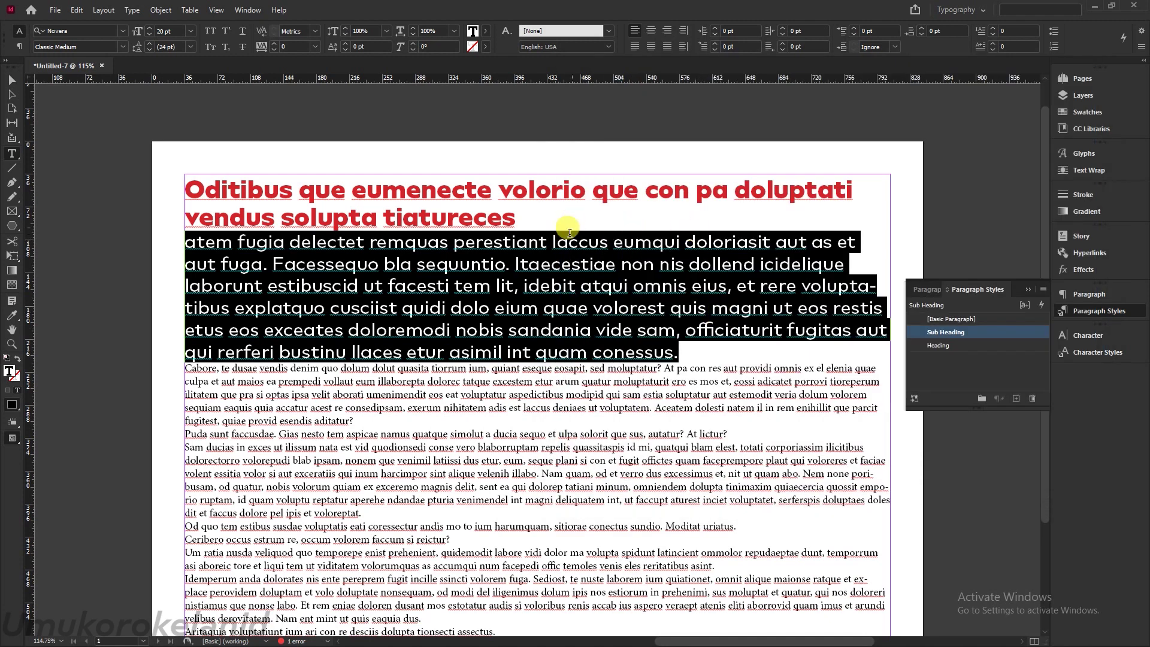
Shorten the subheading to "atem fugia delectet remquas perestiant" and start the body text in a separate paragraph below it.
left_click_drag(550, 236, 690, 351)
key("BackSpace")
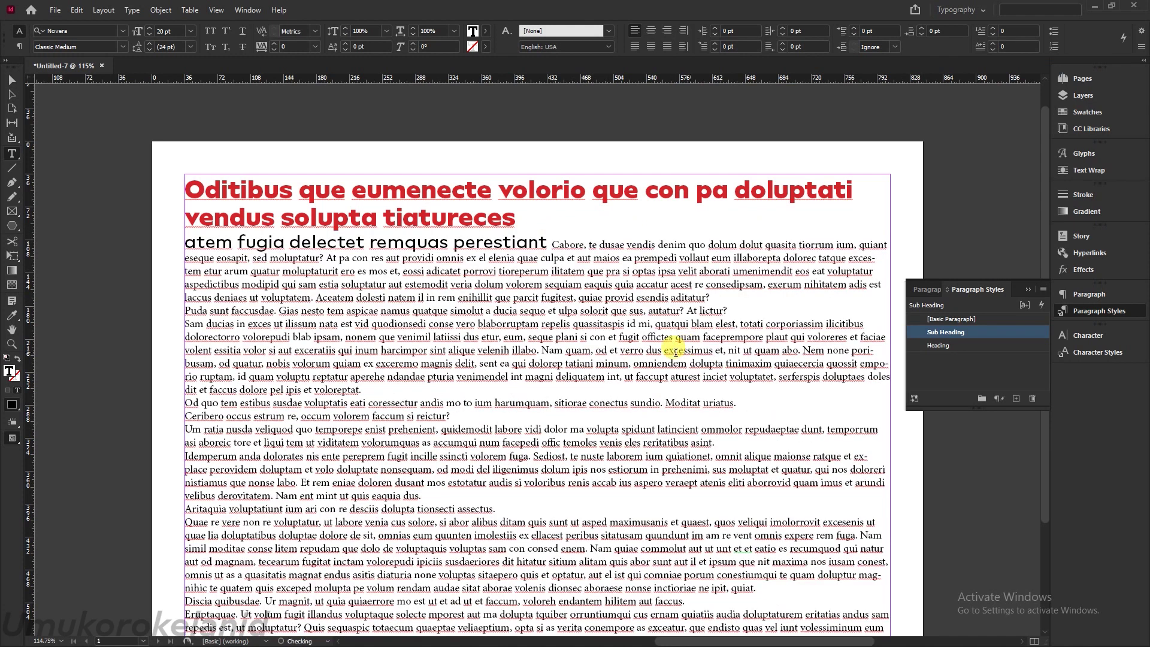
key("Return")
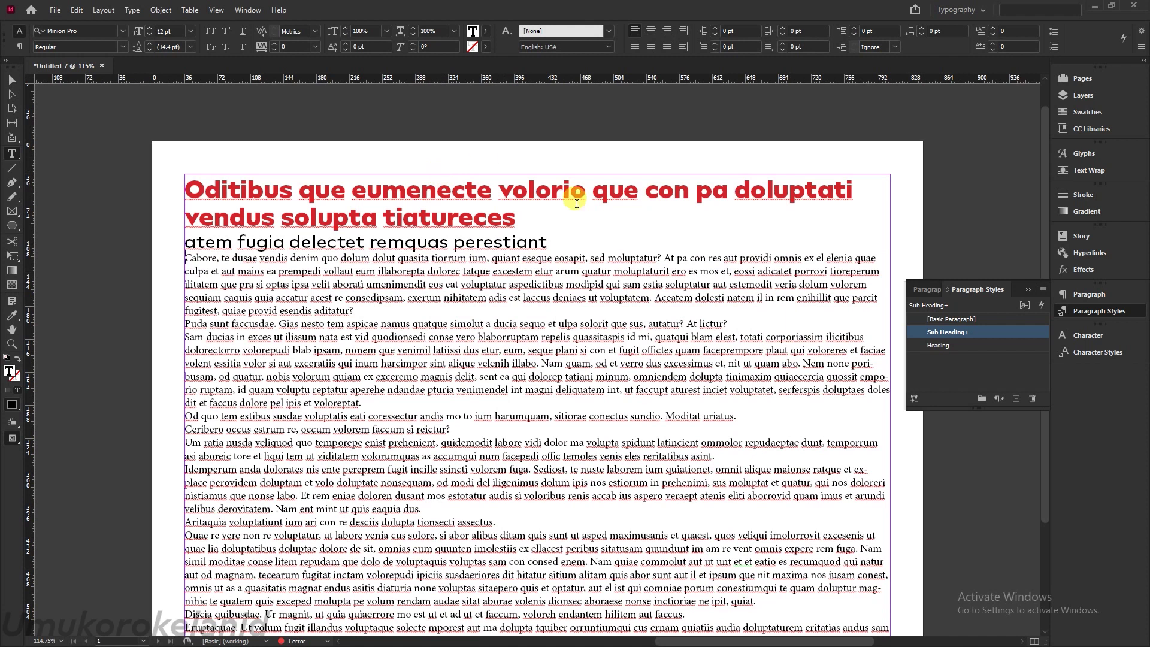
left_click_drag(546, 241, 325, 231)
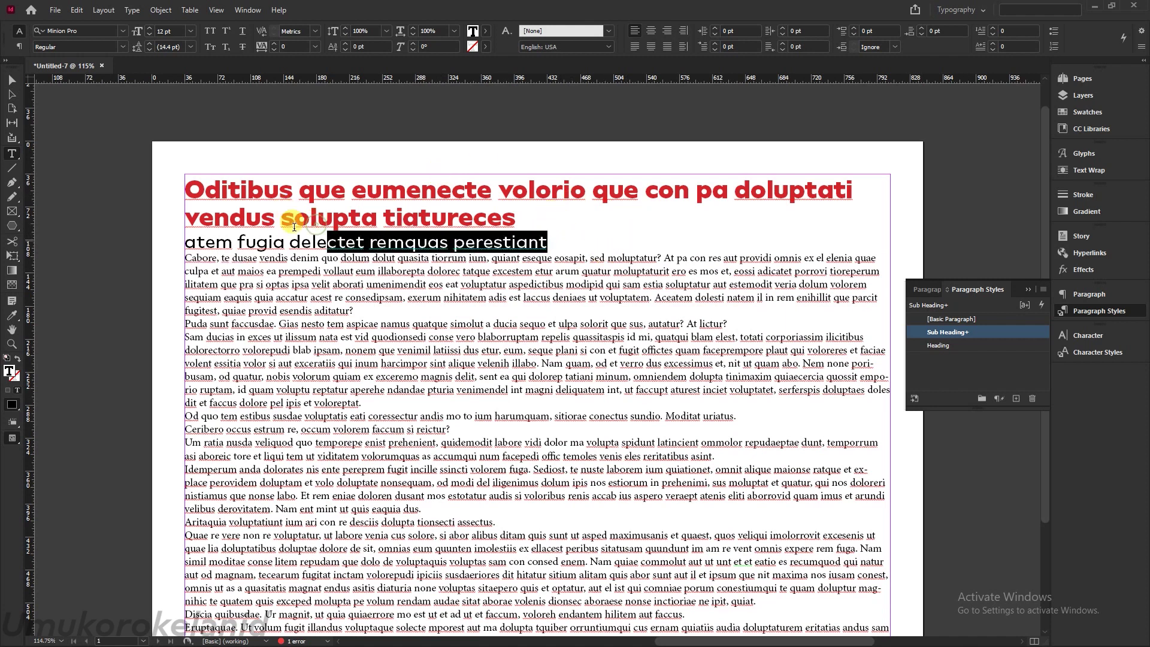
left_click(317, 218)
left_click_drag(548, 241, 181, 242)
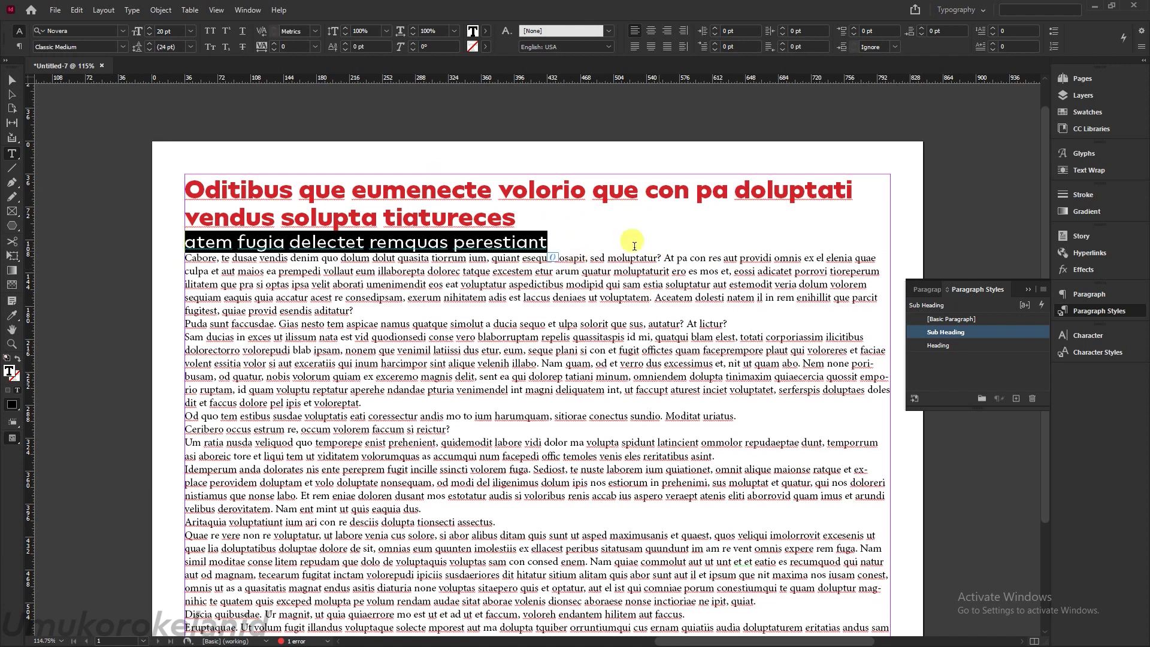
left_click(585, 221)
left_click(562, 251)
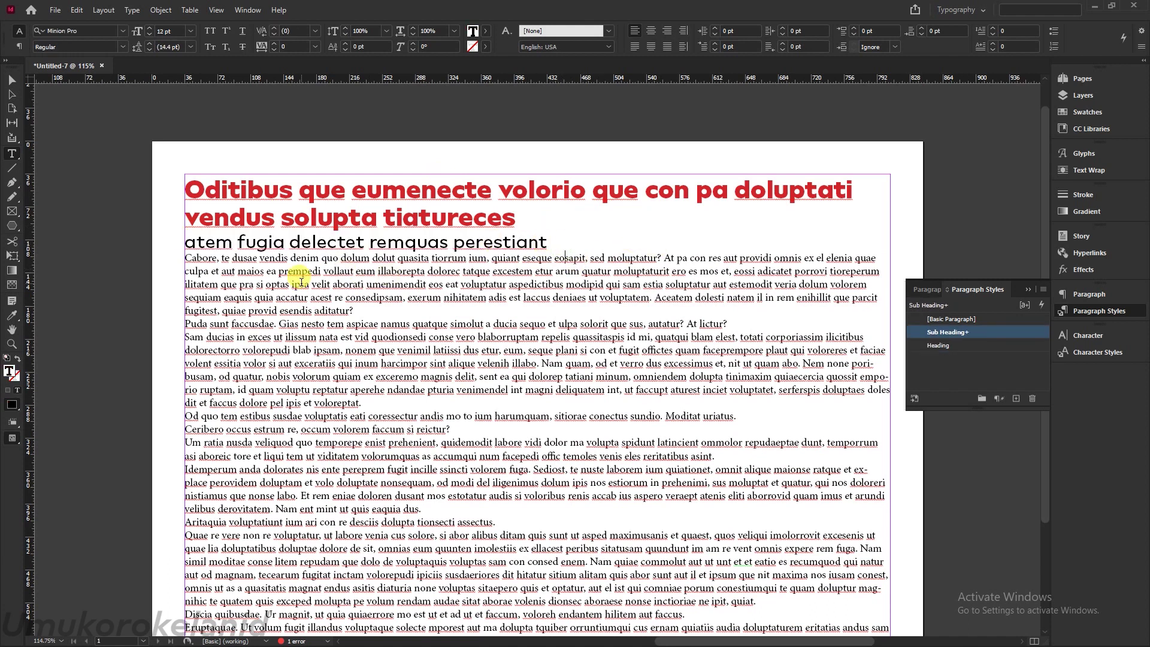
Set all the body text below the subheading in Novera Classic Regular.
left_click_drag(185, 258, 884, 499)
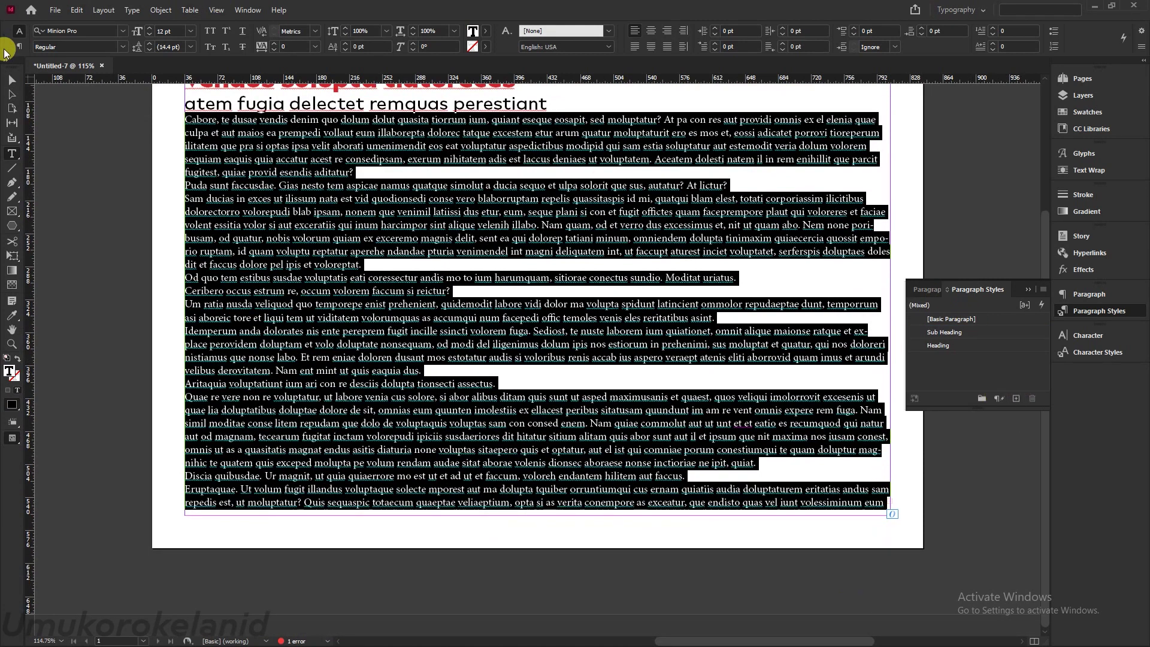
left_click(125, 32)
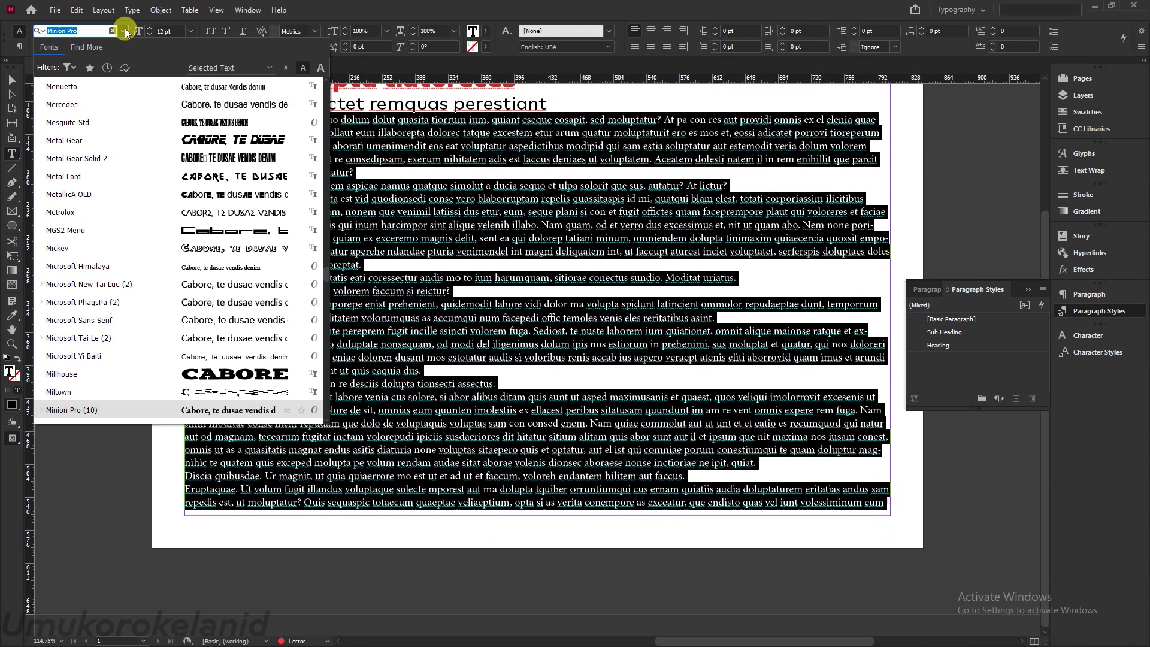
type("nove")
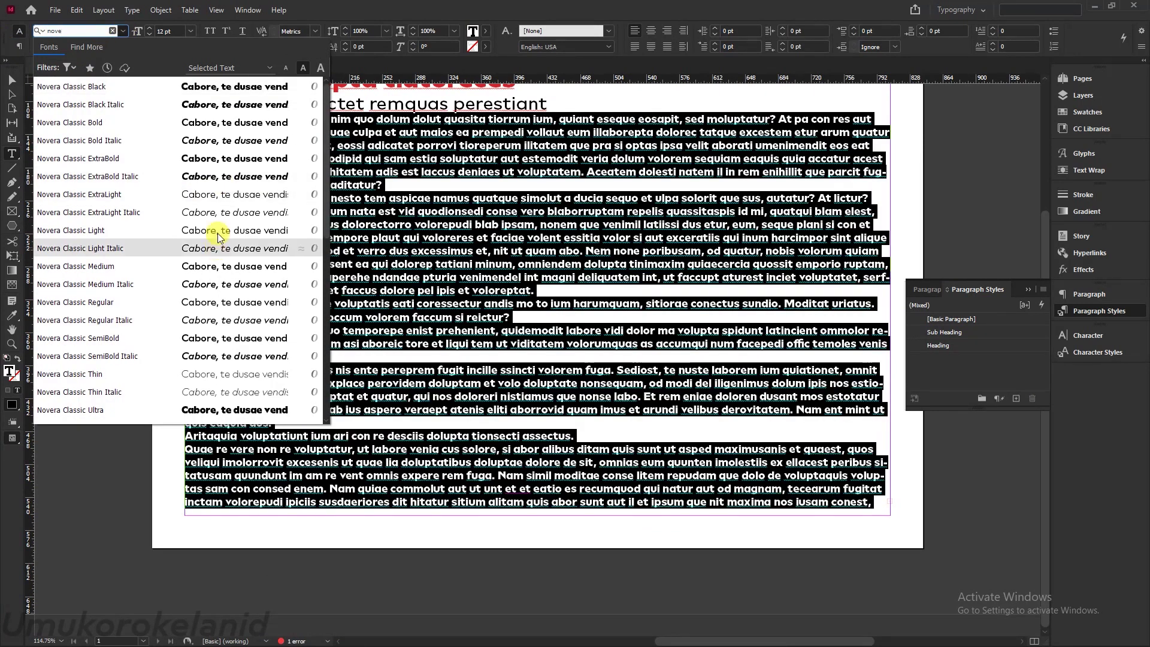
left_click(189, 302)
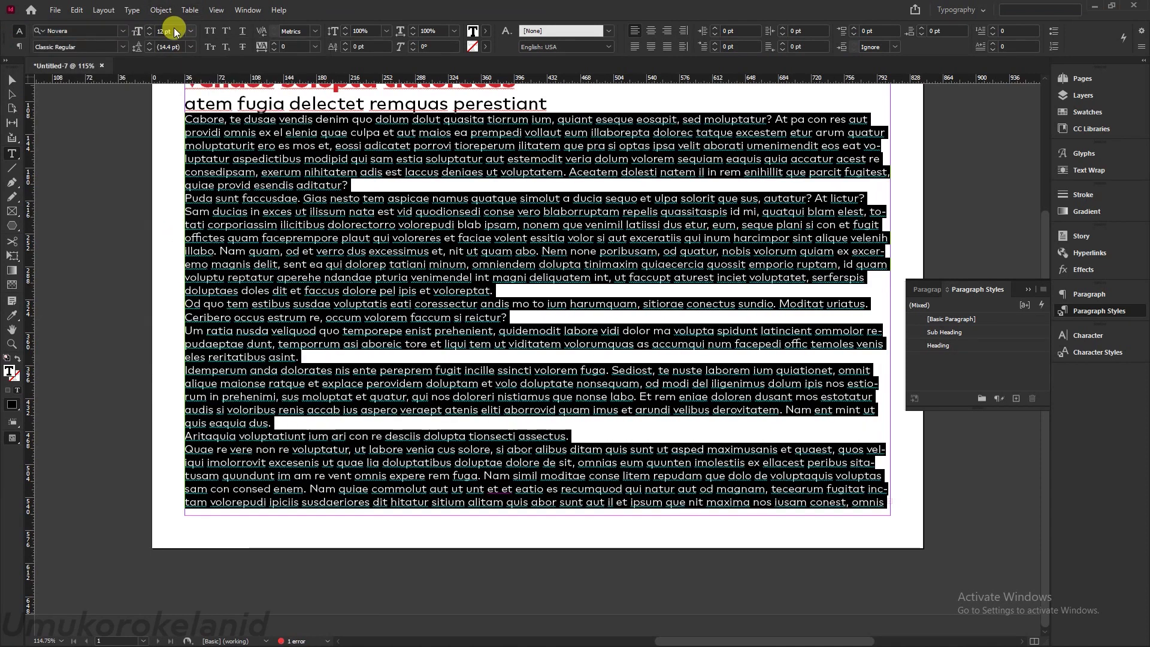
Save the selected body text's look as a paragraph style named Body Copy and open the style's indent and spacing options.
scroll(347, 143, "up", 3)
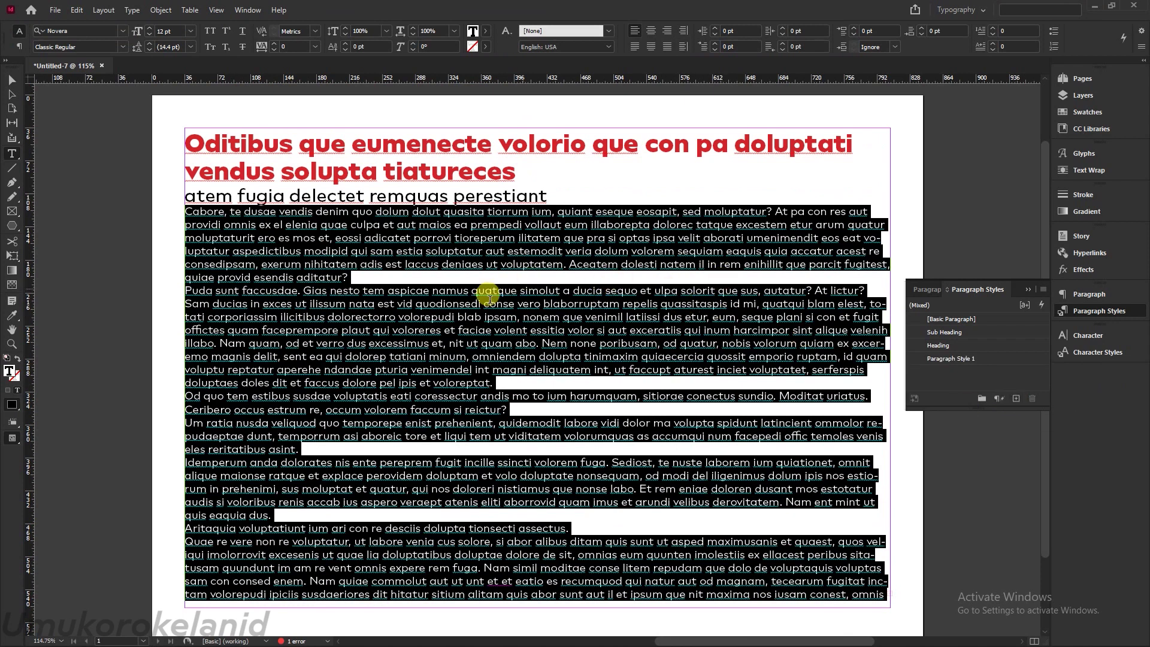
left_click(986, 359)
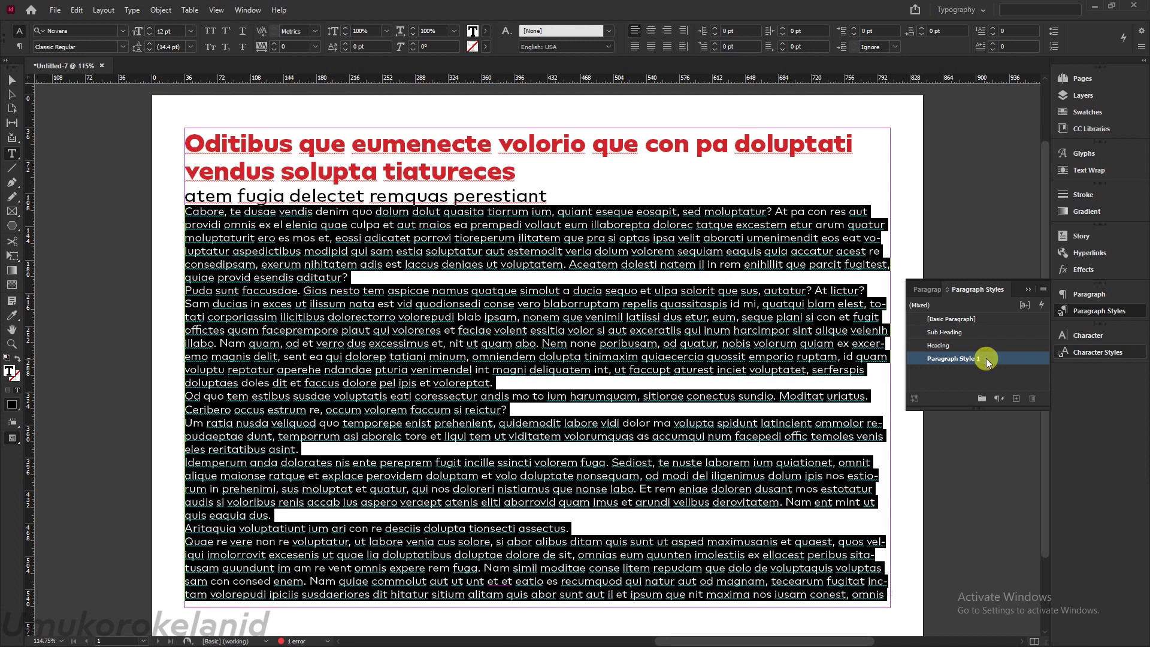
double_click(986, 358)
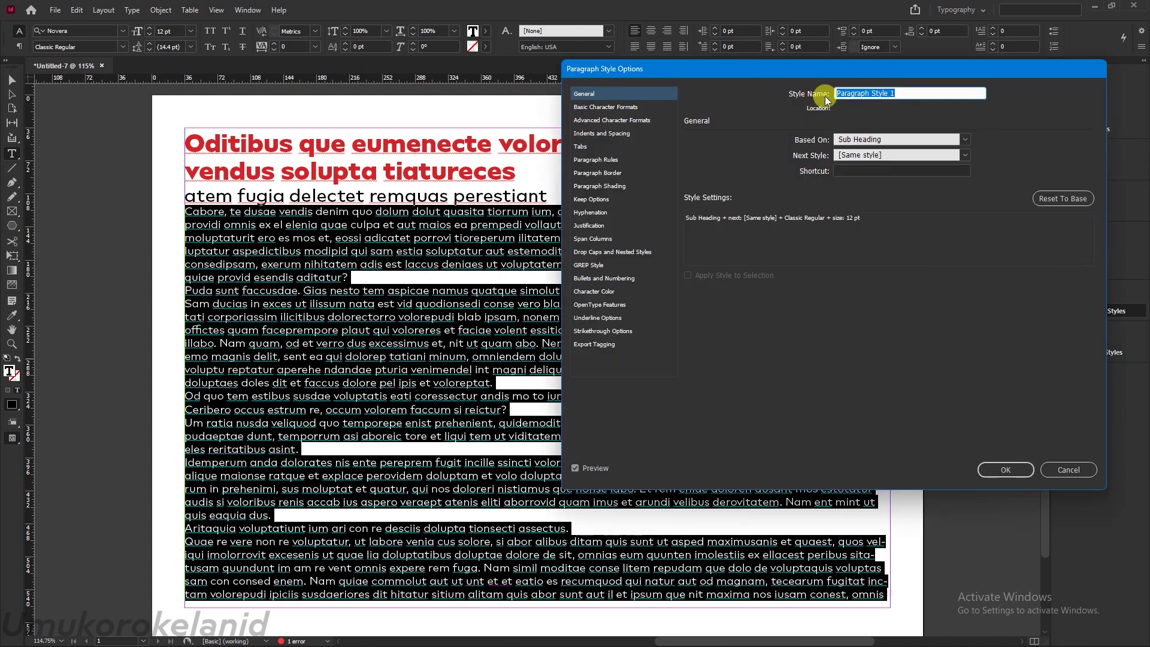
type("Body C")
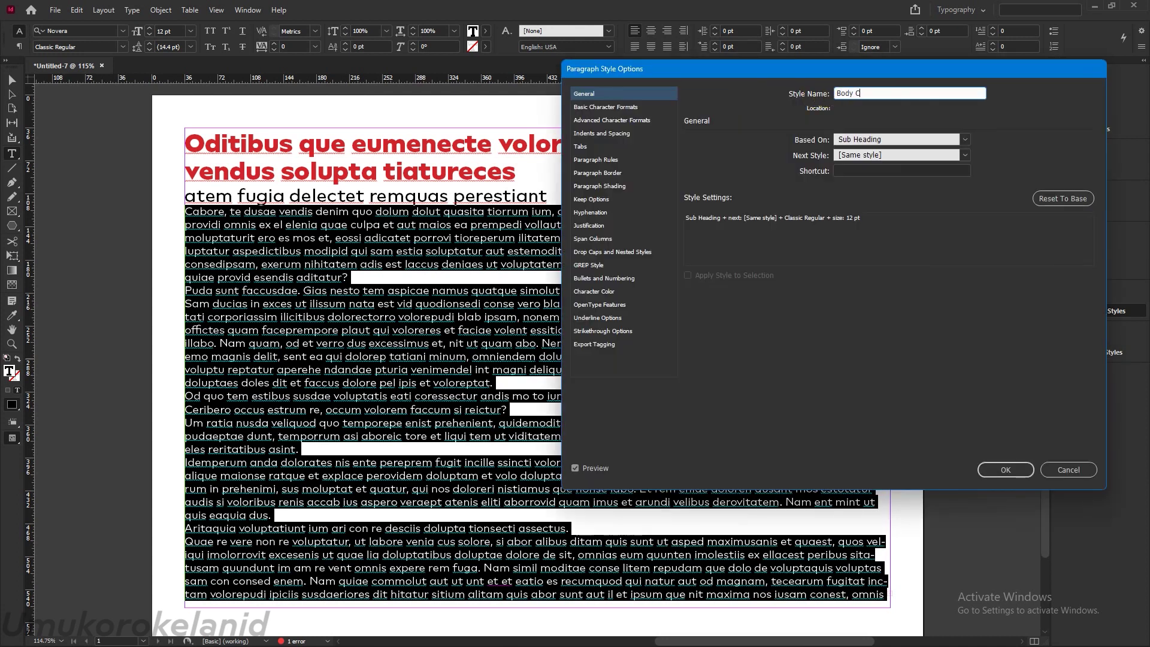
type("opy")
left_click(598, 108)
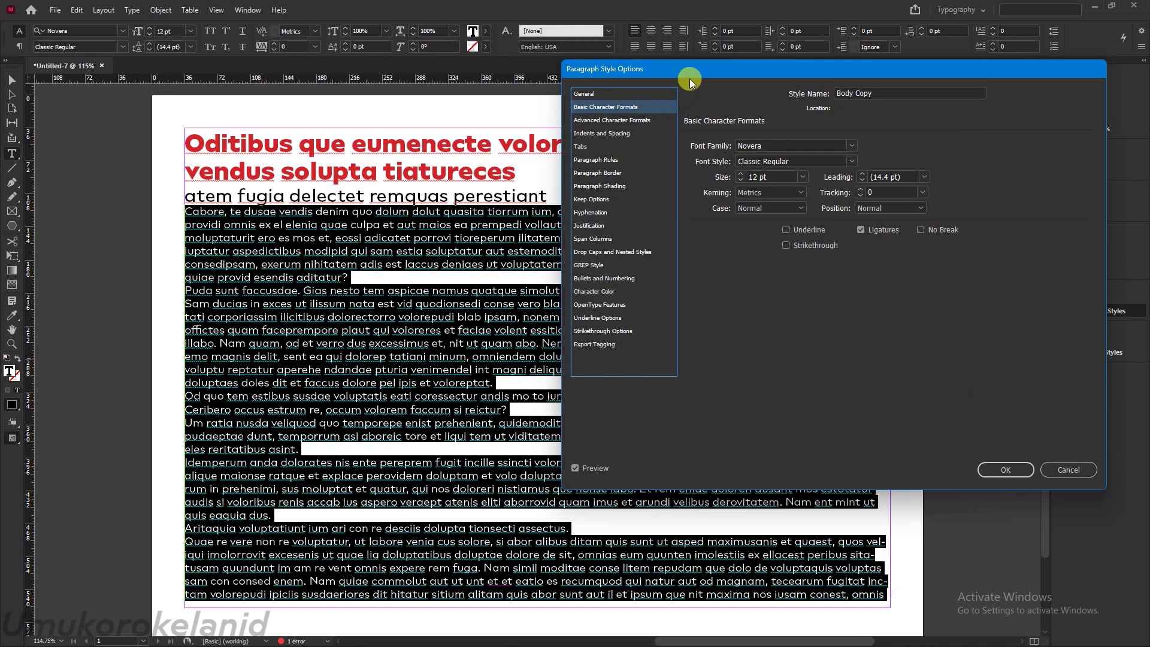
left_click(612, 138)
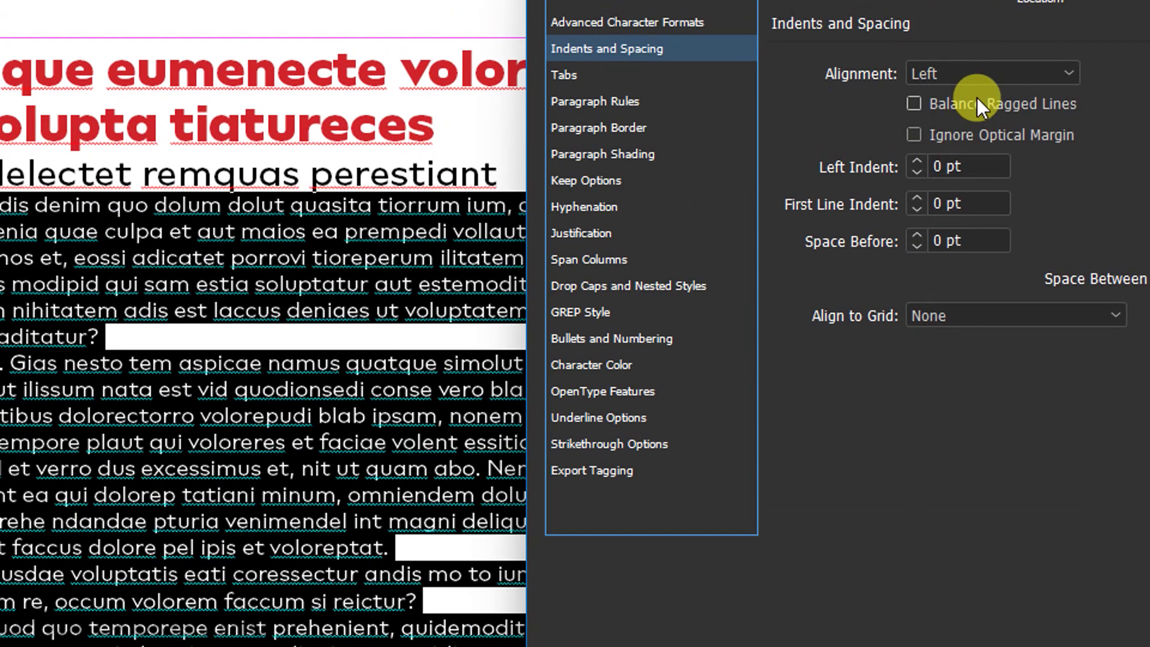
Try a left indent of 13 pt on the Body Copy style and set it back to 0 pt.
left_click(975, 169)
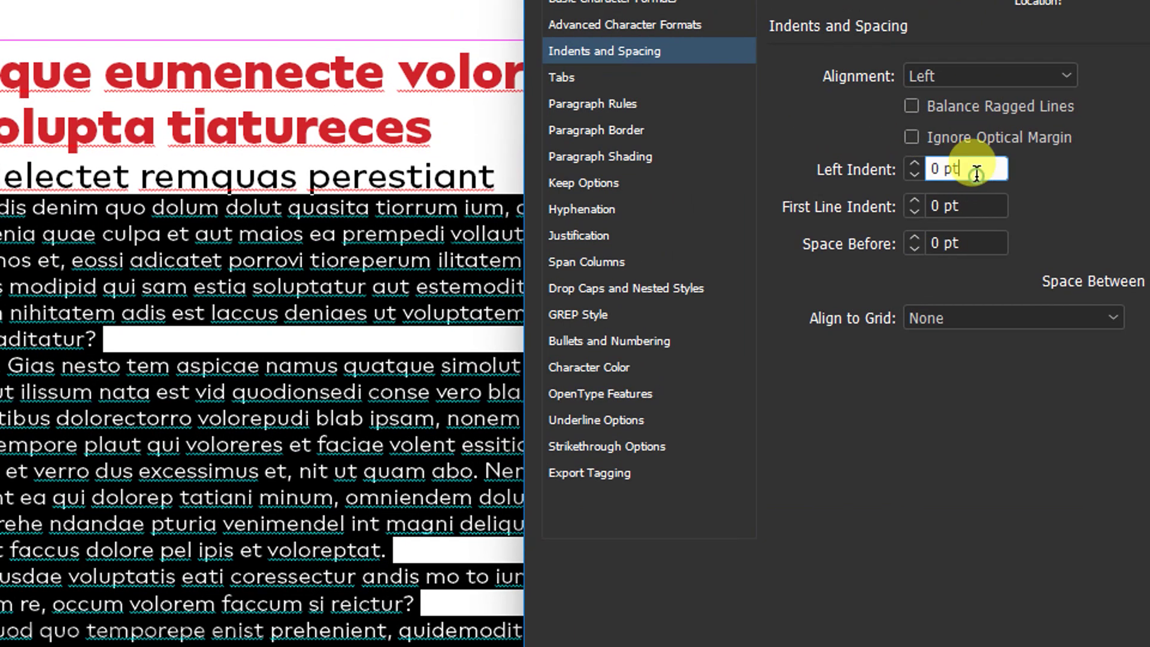
type("7")
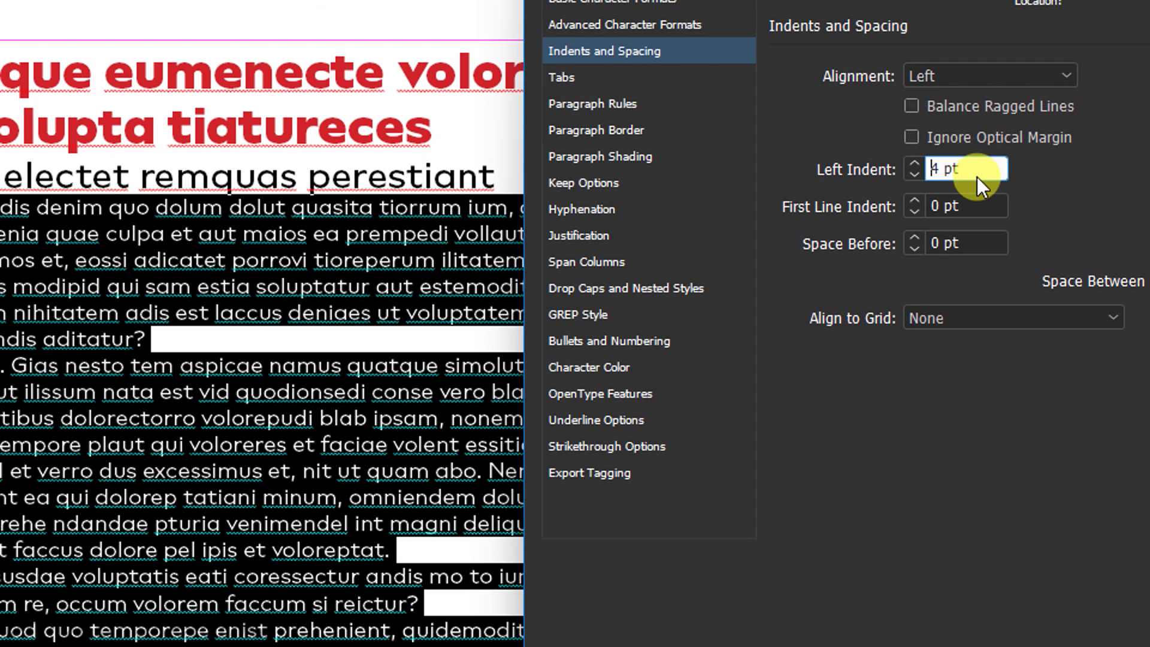
key("Up")
key("Up")
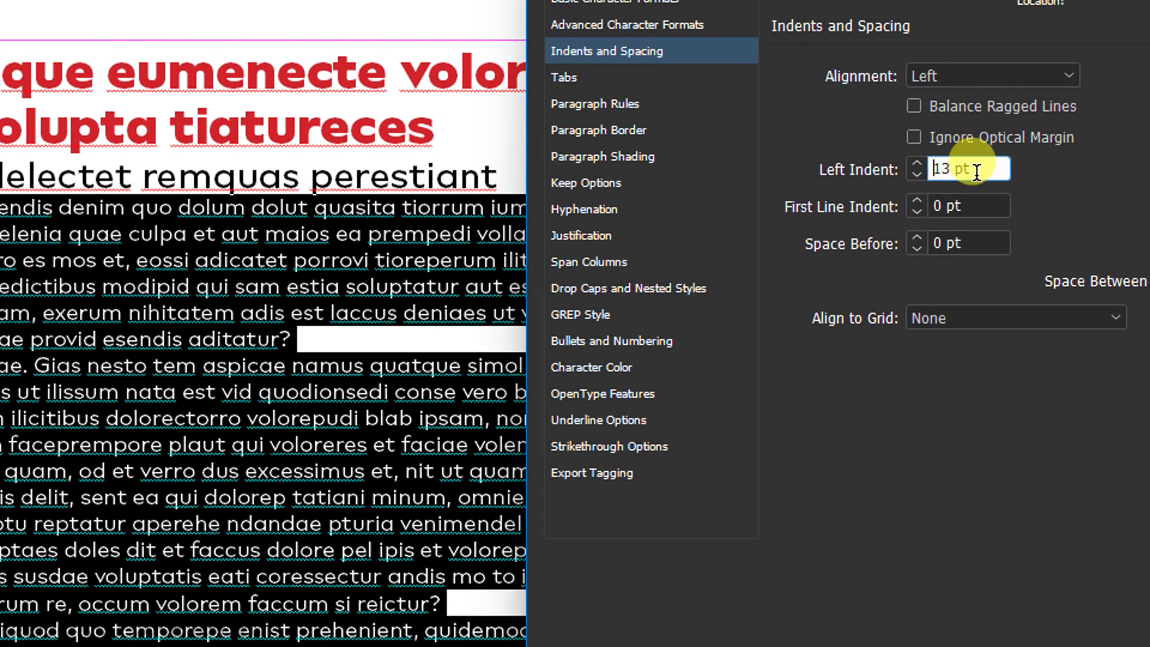
left_click_drag(976, 174, 917, 162)
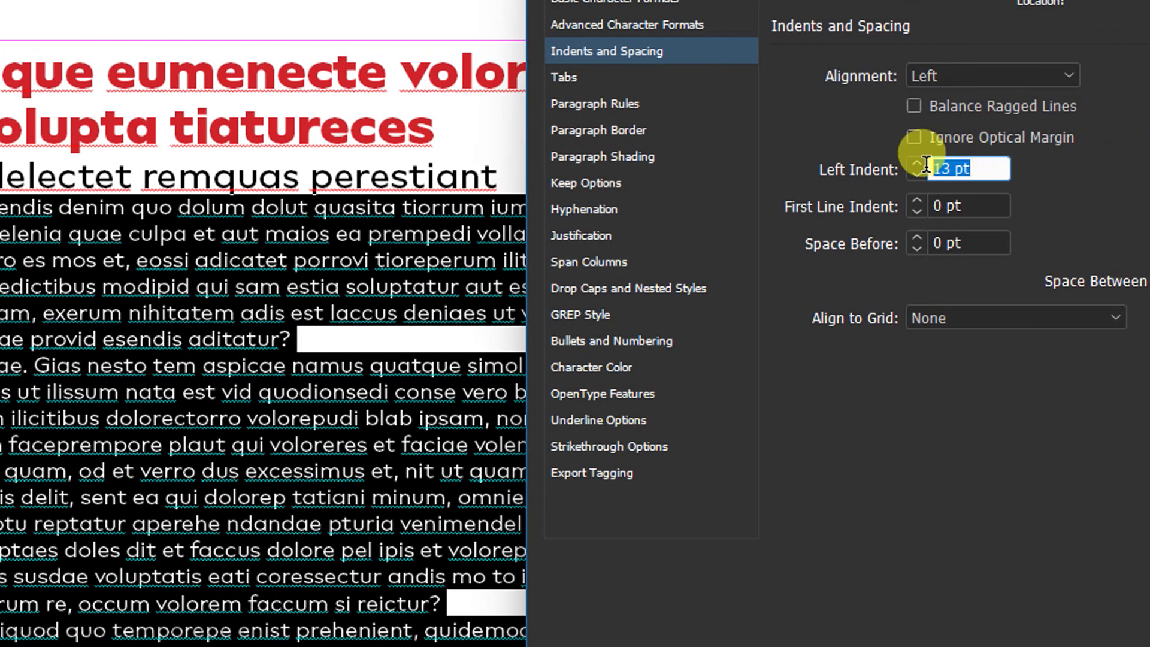
type("0")
left_click(975, 206)
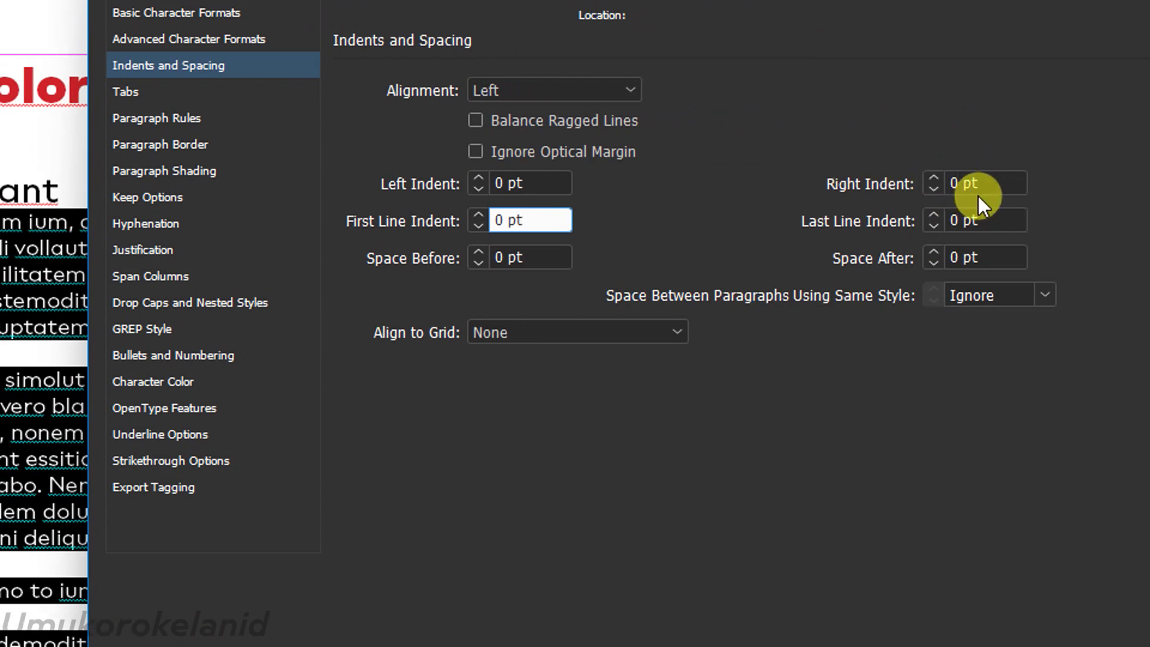
Set the Body Copy style's space before to 14 pt and accept the style options.
left_click(545, 257)
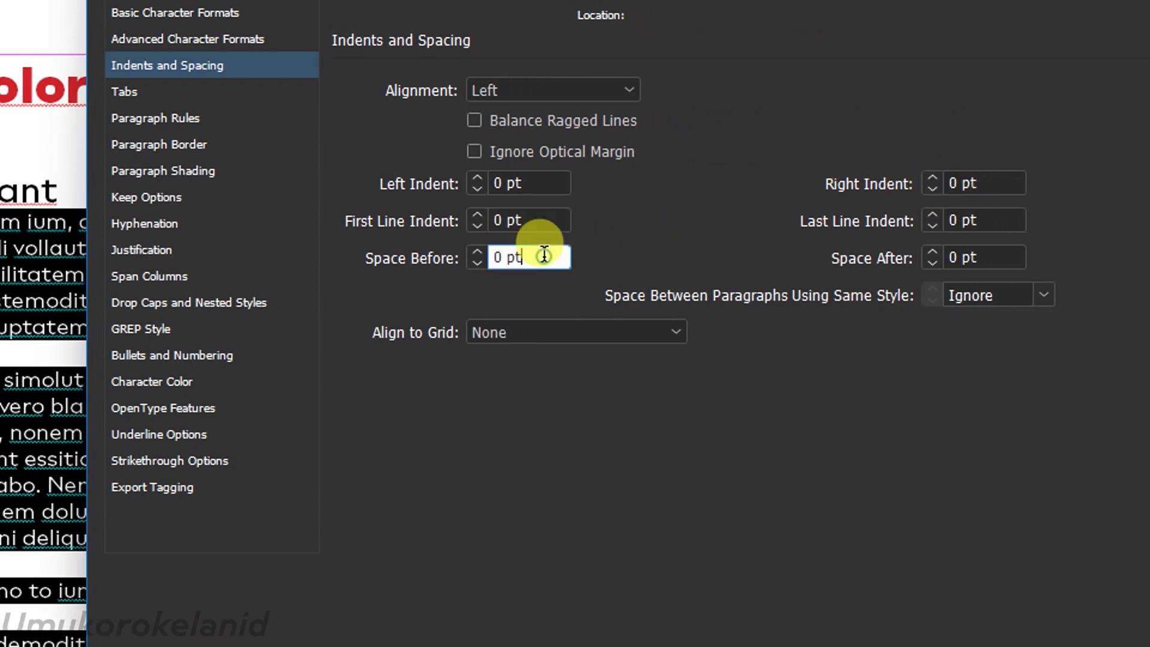
key("Up")
key("Up")
key("Up")
key("Up")
key("Up")
key("Up")
key("Up")
key("Up")
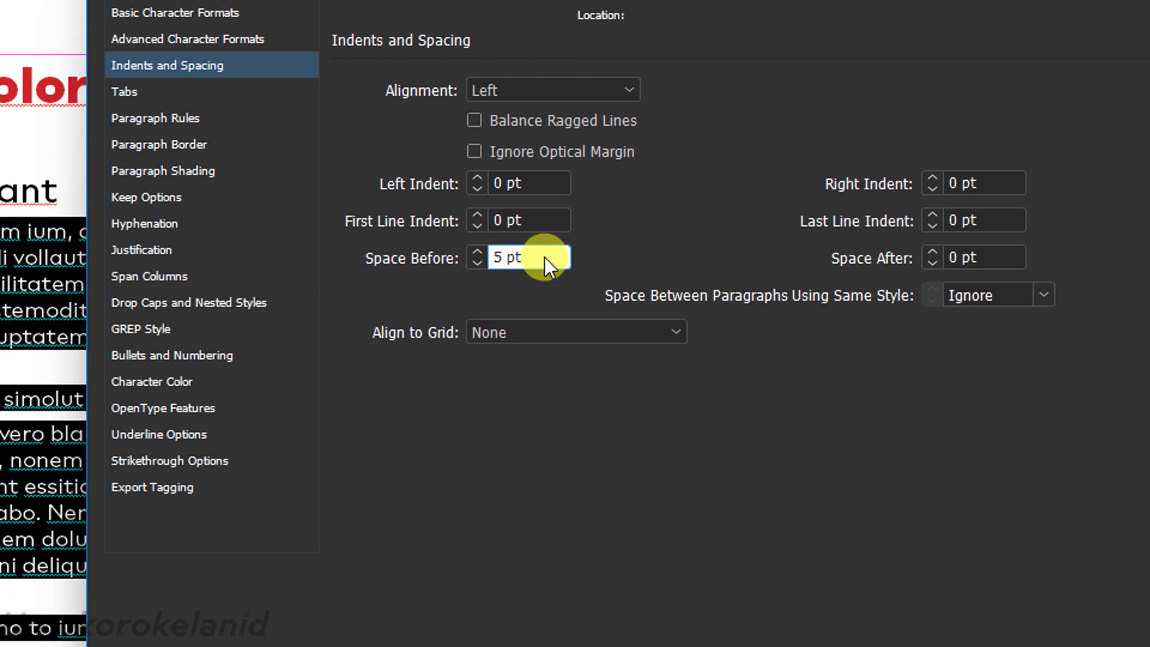
key("Up")
key("Up")
key("Up")
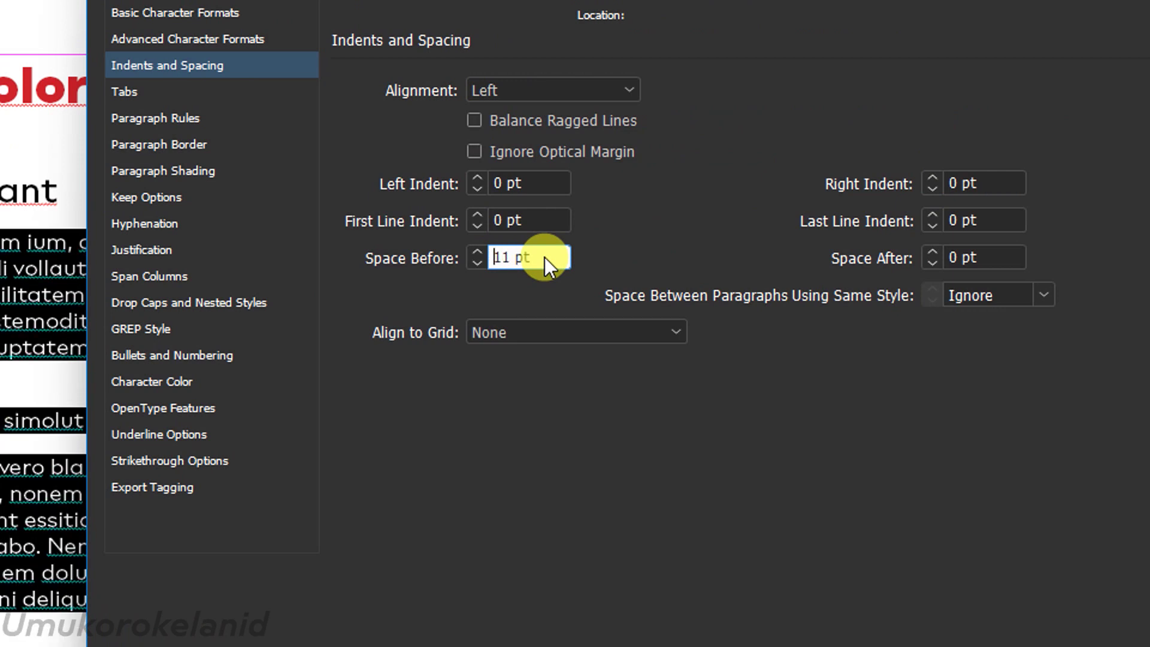
key("Up")
key("Up")
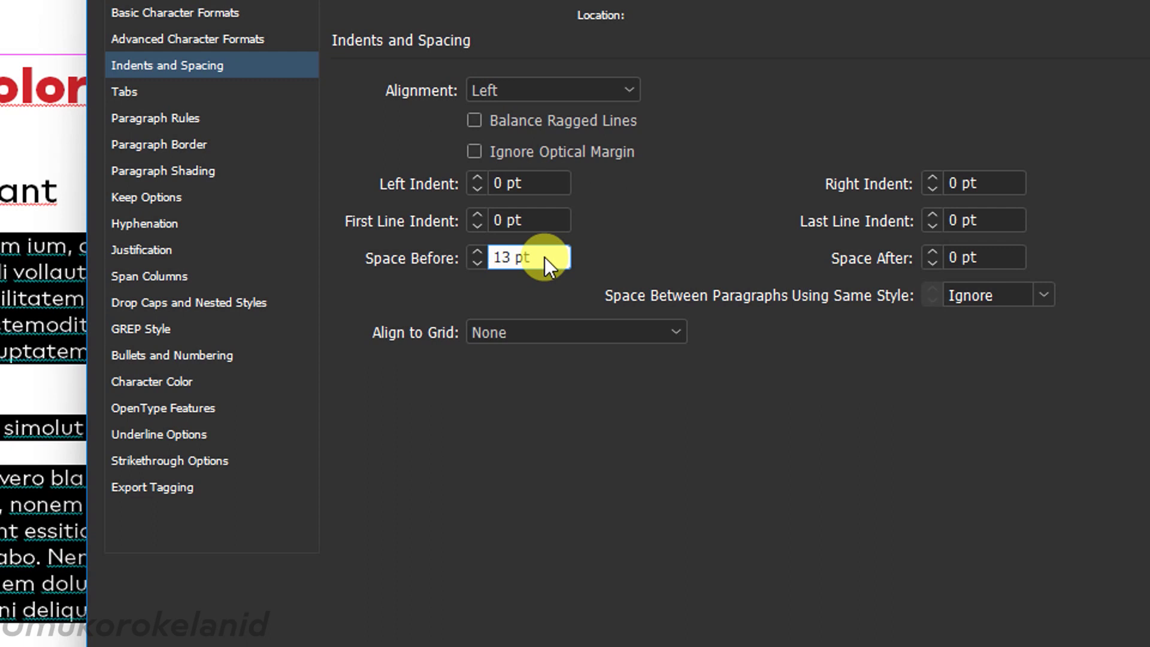
left_click_drag(545, 257, 491, 257)
type("14")
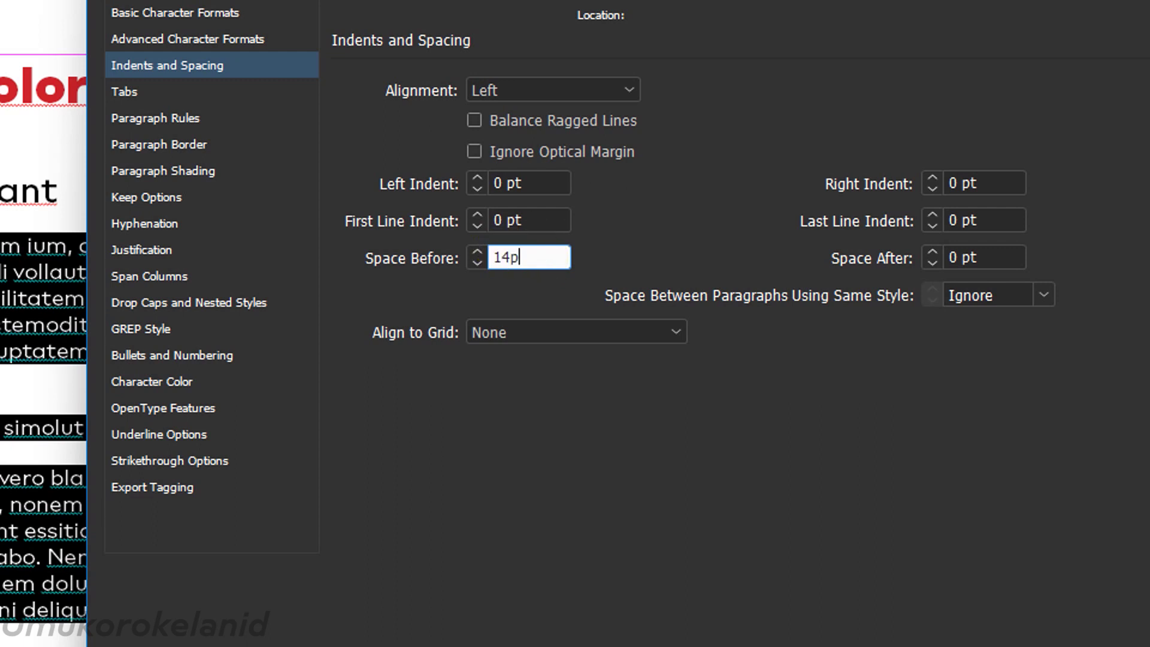
left_click(522, 220)
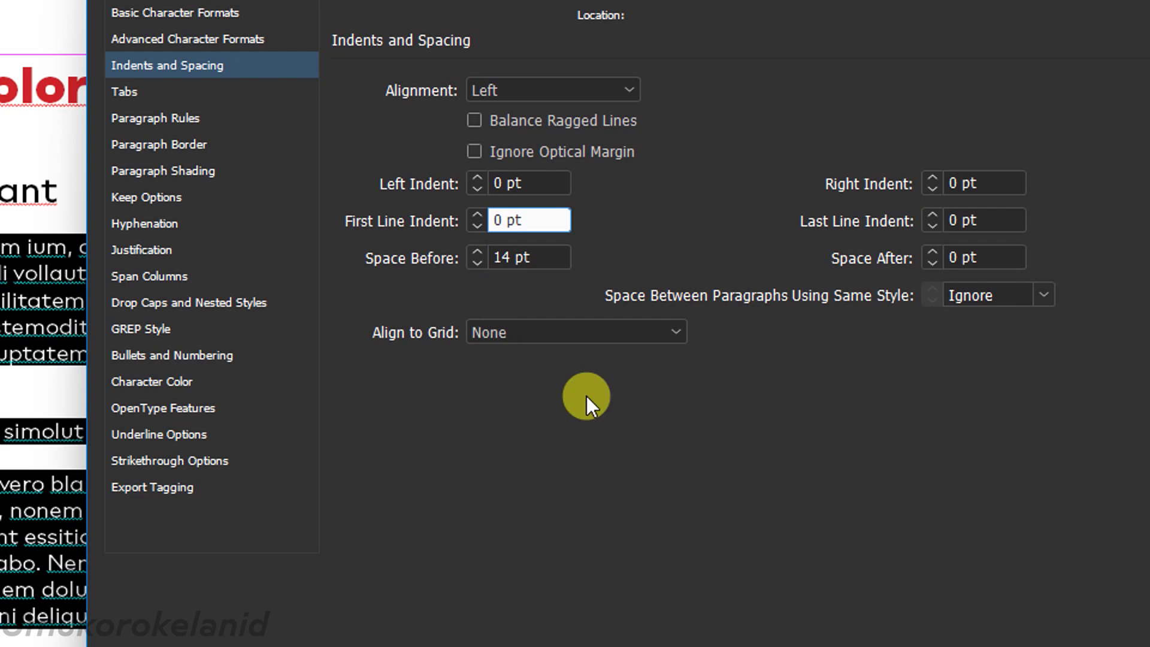
left_click(969, 549)
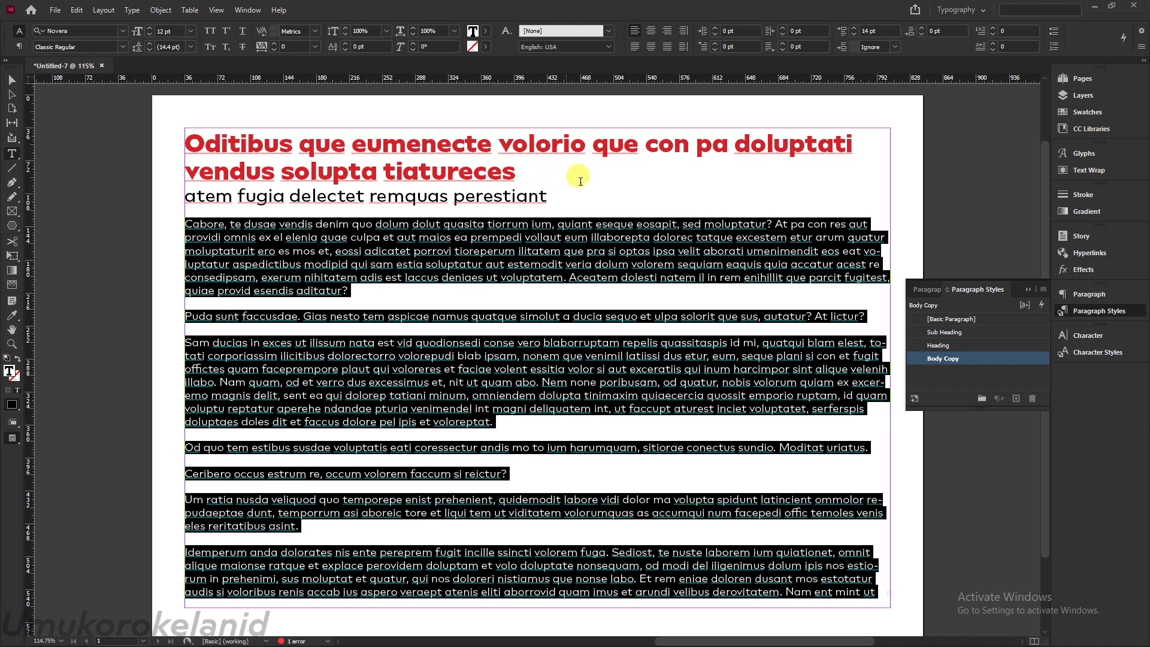
Set the space before of the Sub Heading style to 6 pt and accept the style options.
left_click(506, 196)
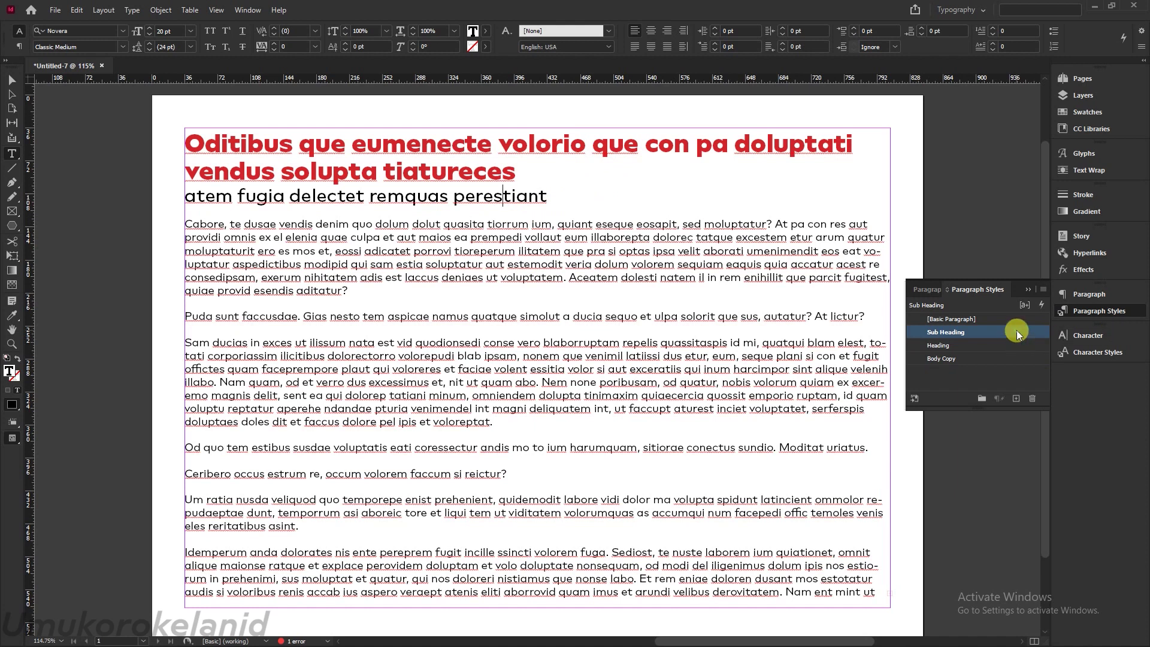
double_click(1019, 333)
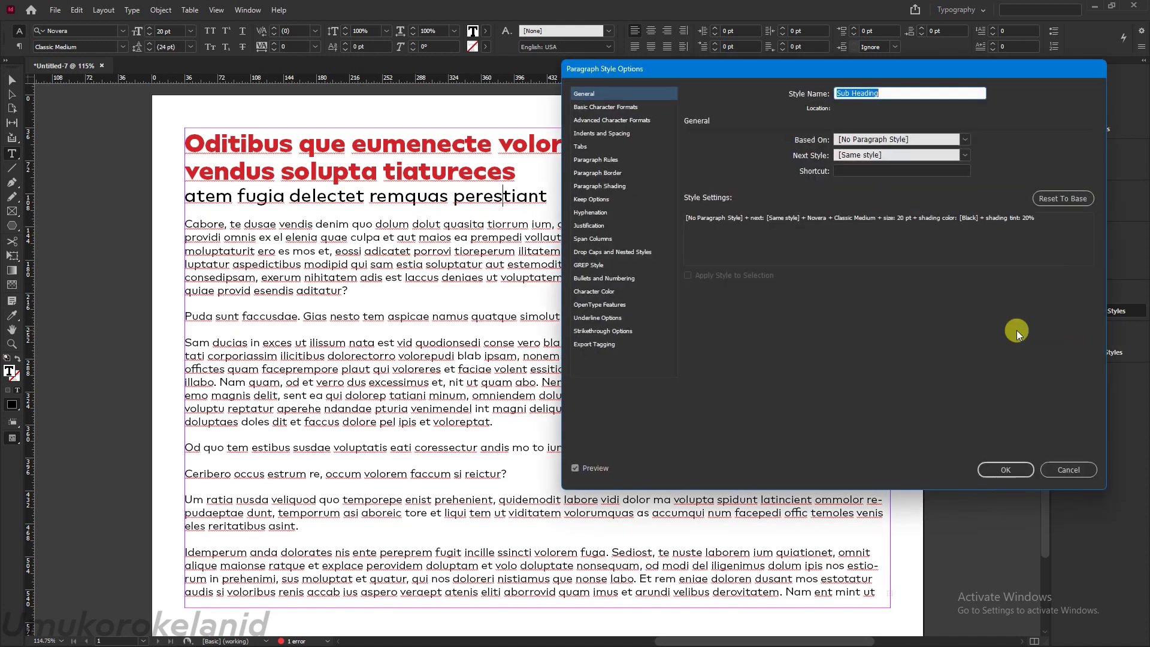
left_click(601, 134)
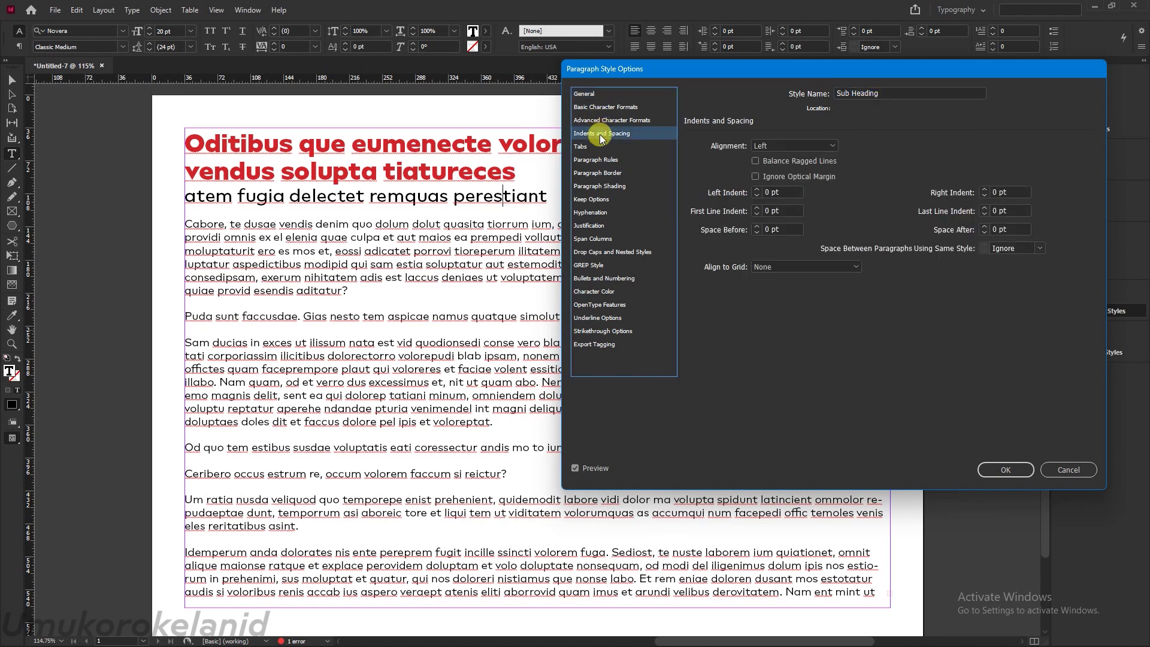
double_click(784, 228)
type("6")
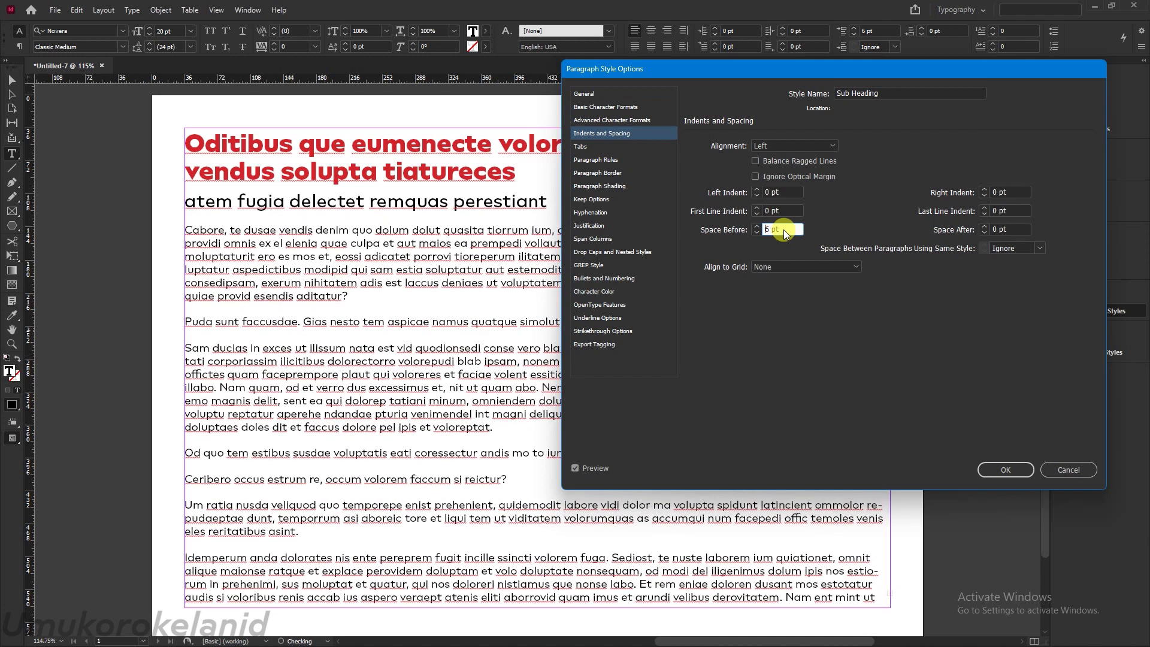
left_click(1008, 470)
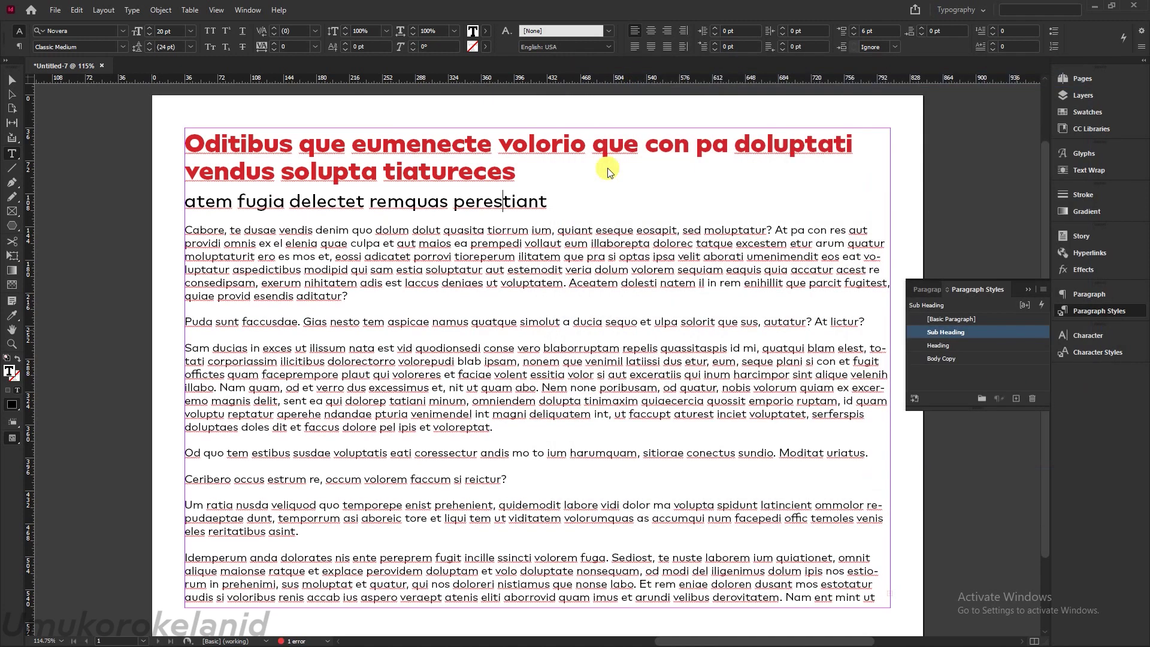
Shorten the red heading to "Oditibus que eumenecte volorio" and keep the subheading in its own paragraph below it.
left_click_drag(592, 136, 542, 179)
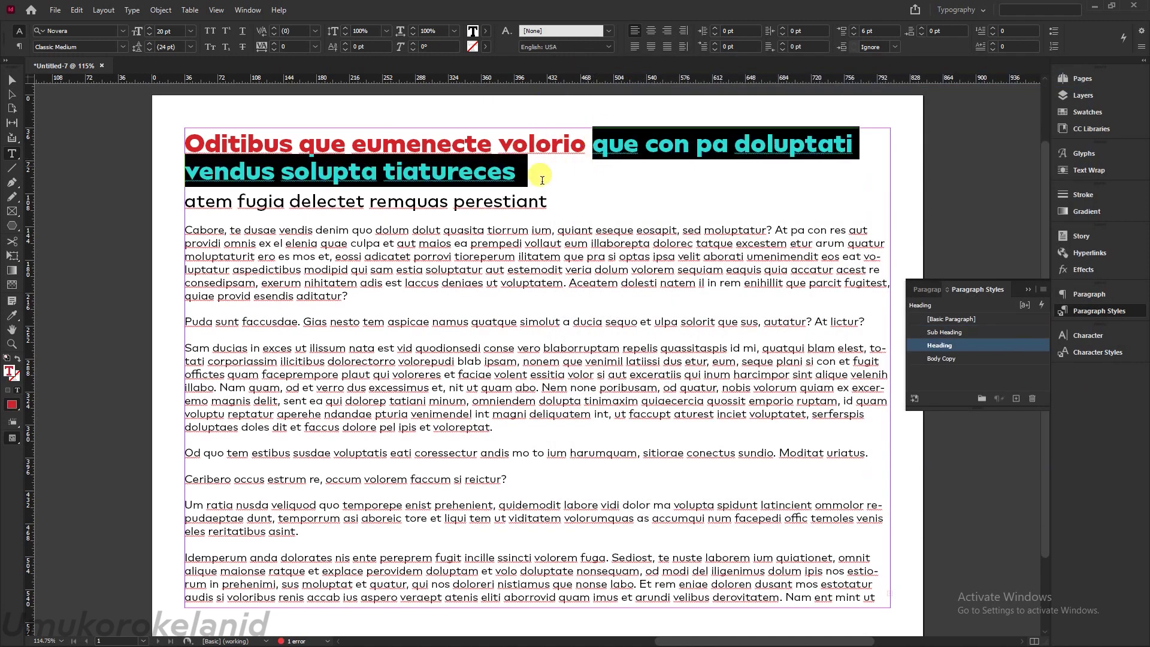
key("BackSpace")
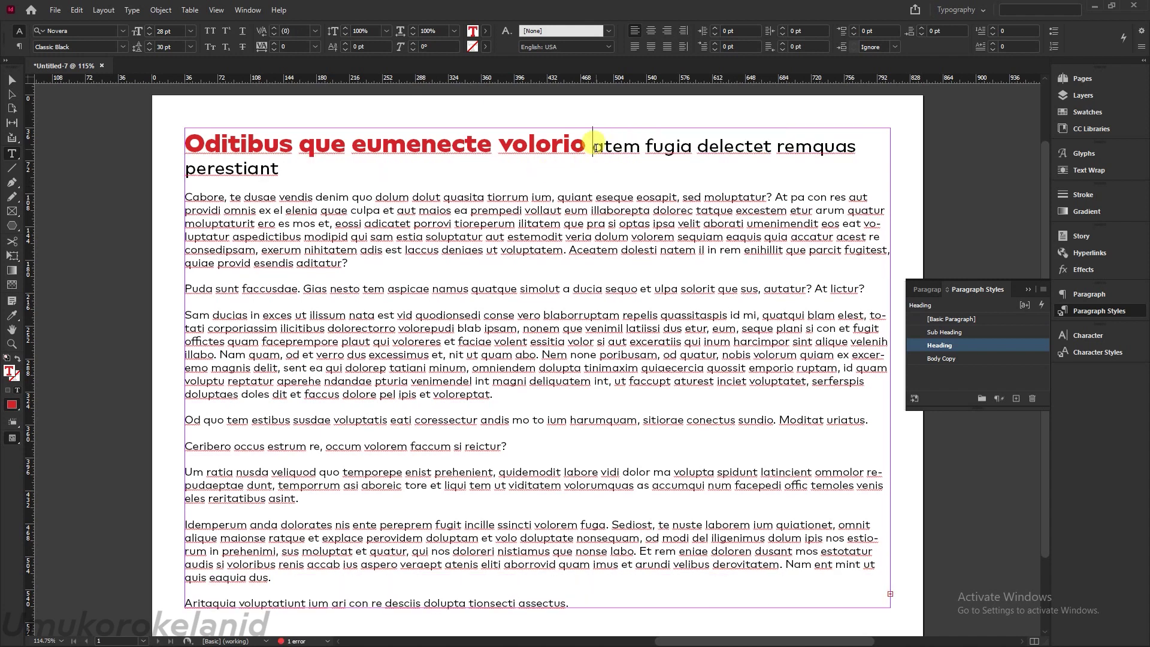
key("Return")
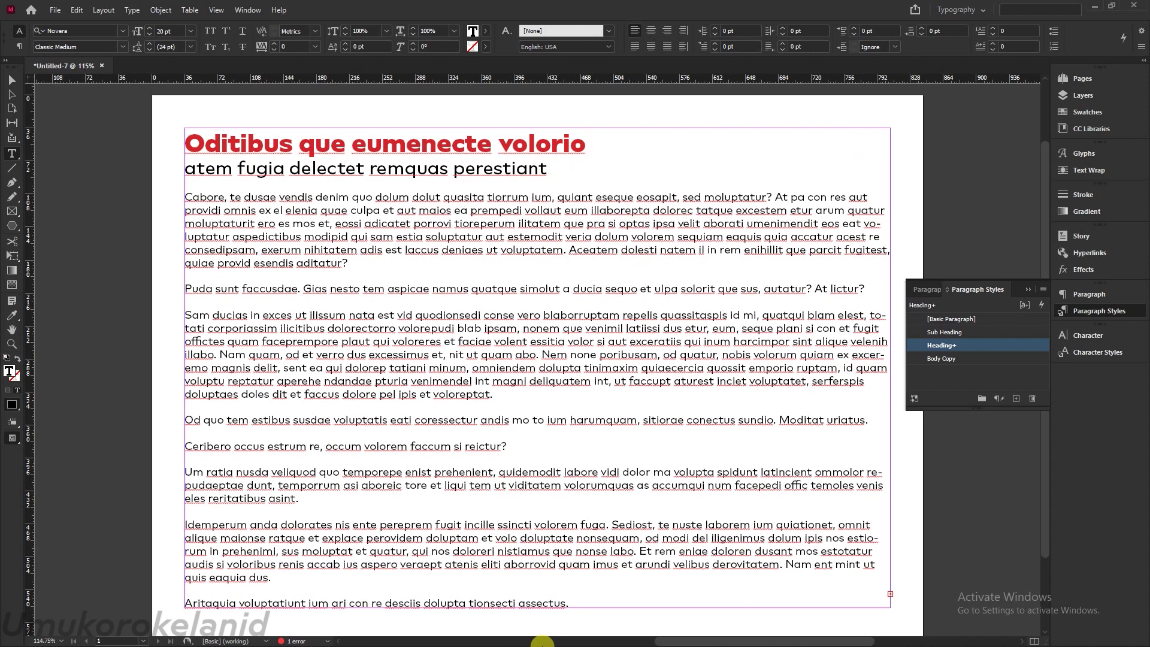
Delete all the body text after the first body paragraph, which ends with "quiae provid esendis aditatur?".
left_click_drag(595, 609, 184, 287)
key("BackSpace")
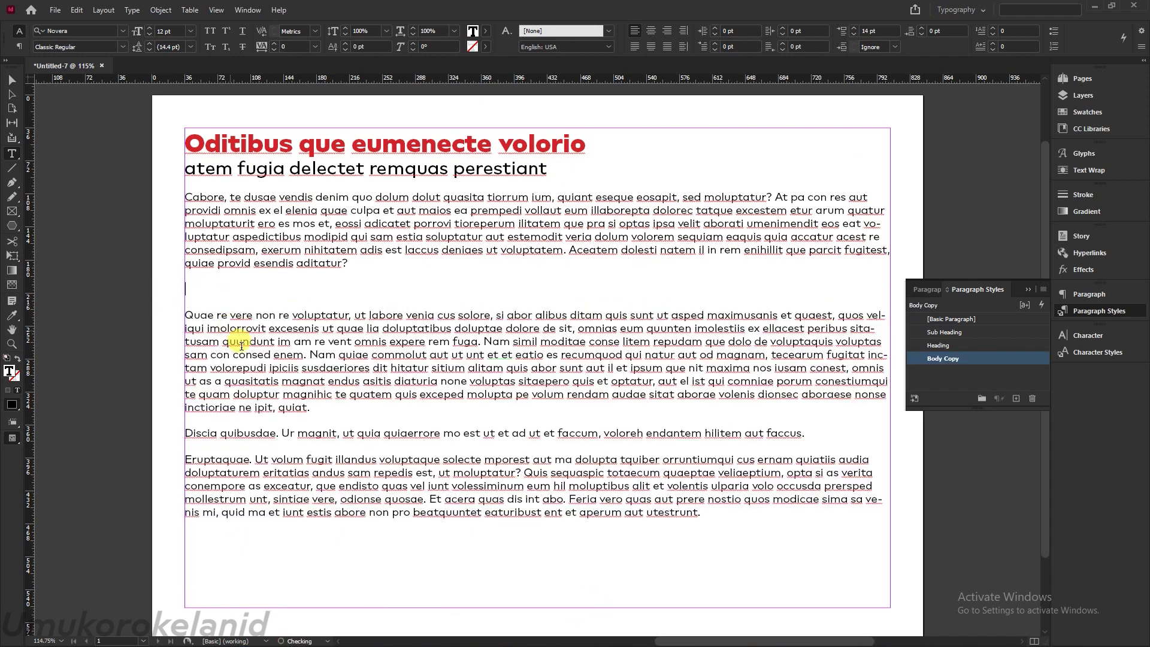
left_click_drag(730, 540, 181, 316)
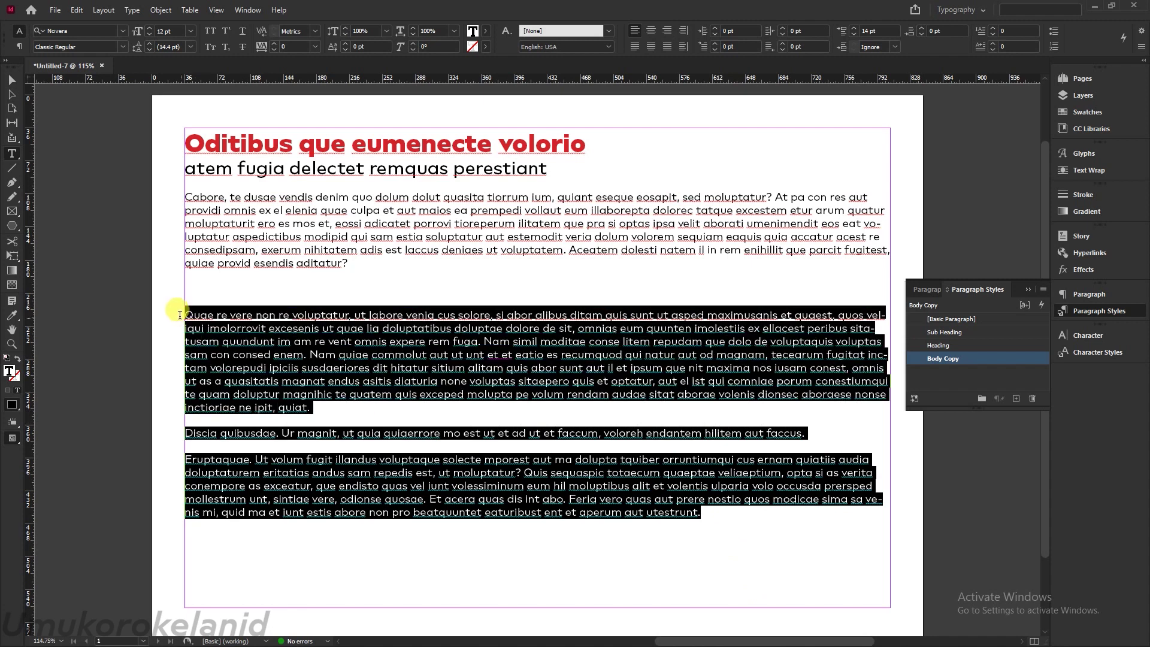
key("BackSpace")
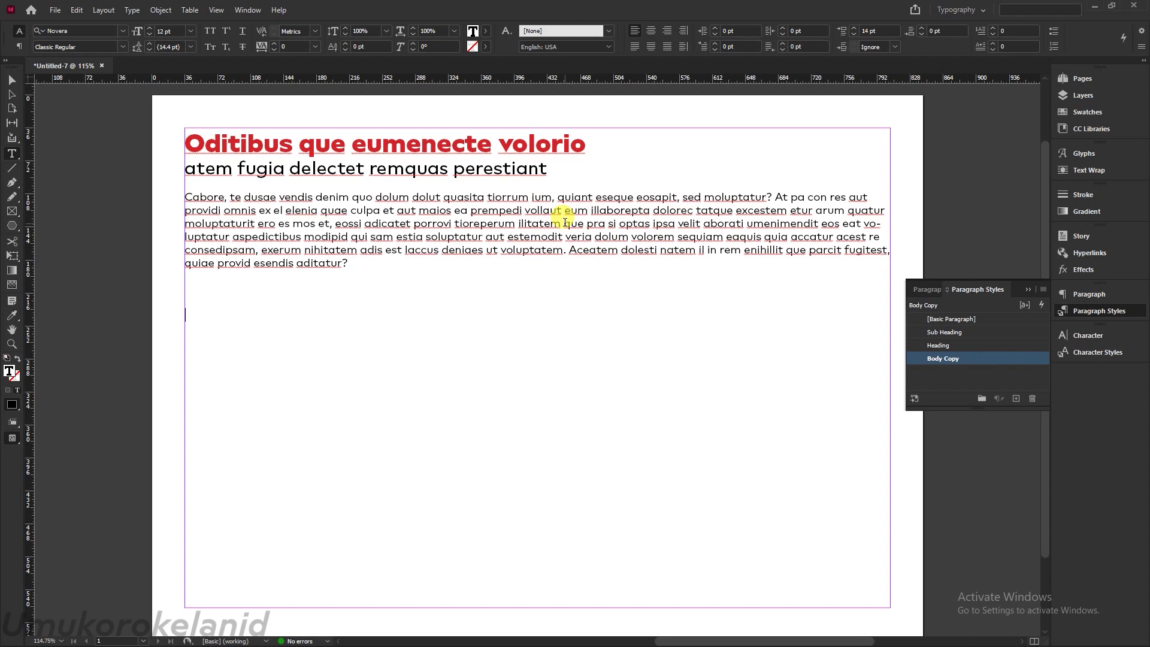
Set the words "vollaut eum illaborepta" in the body paragraph to the Classic Bold font style.
left_click_drag(651, 207, 528, 210)
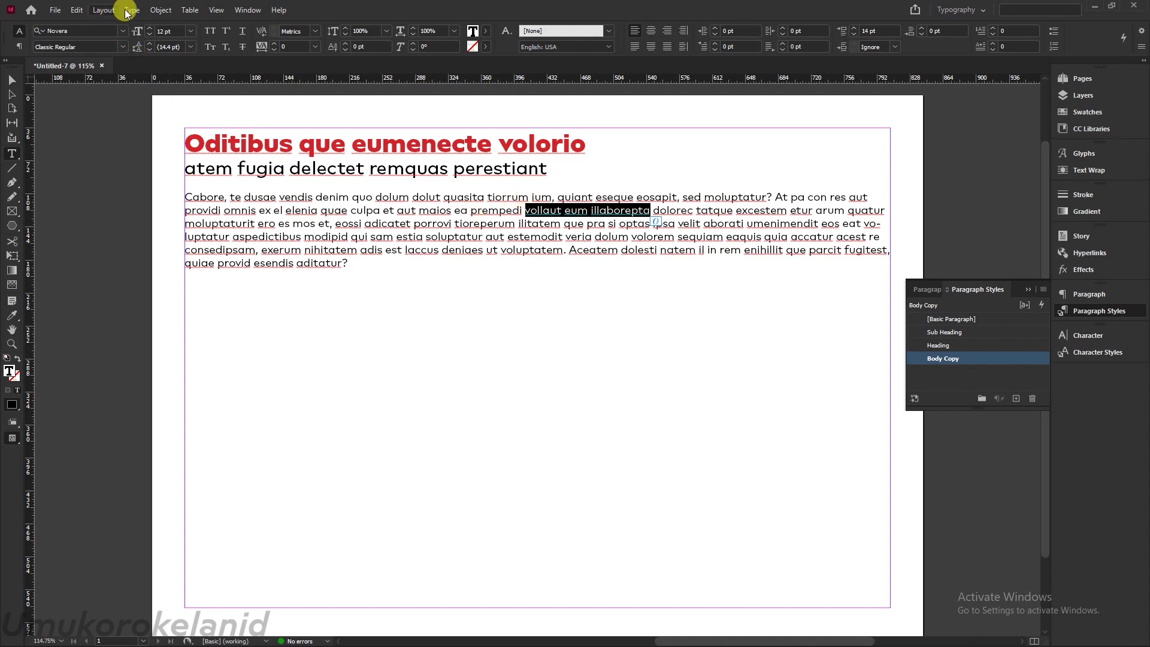
left_click(122, 48)
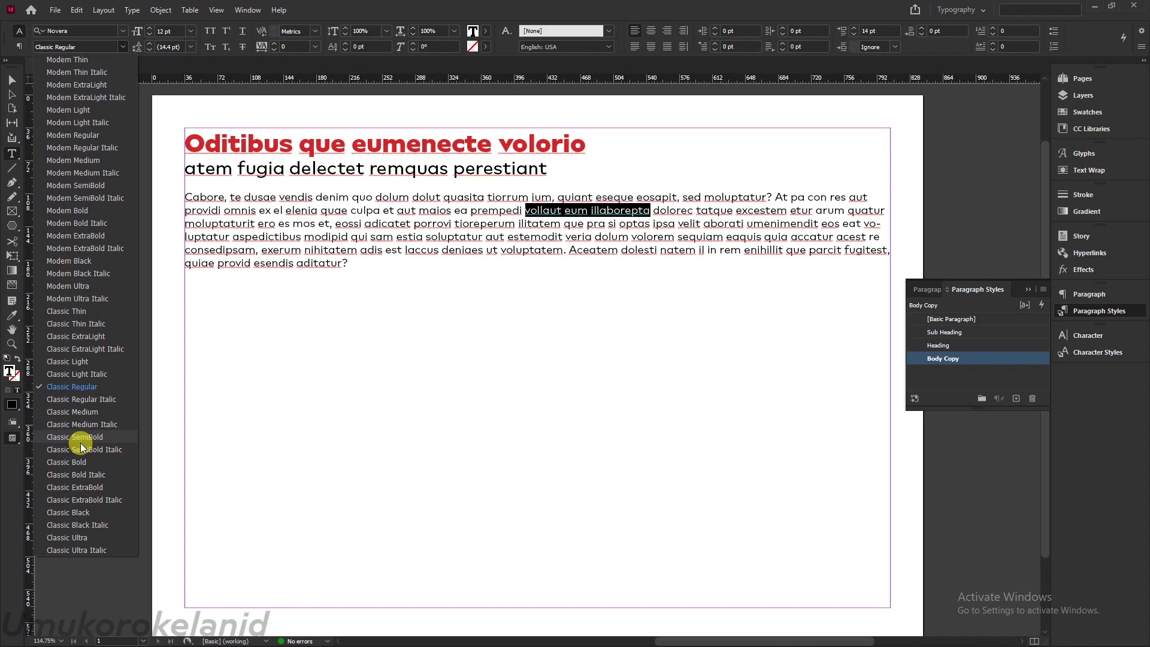
left_click(84, 462)
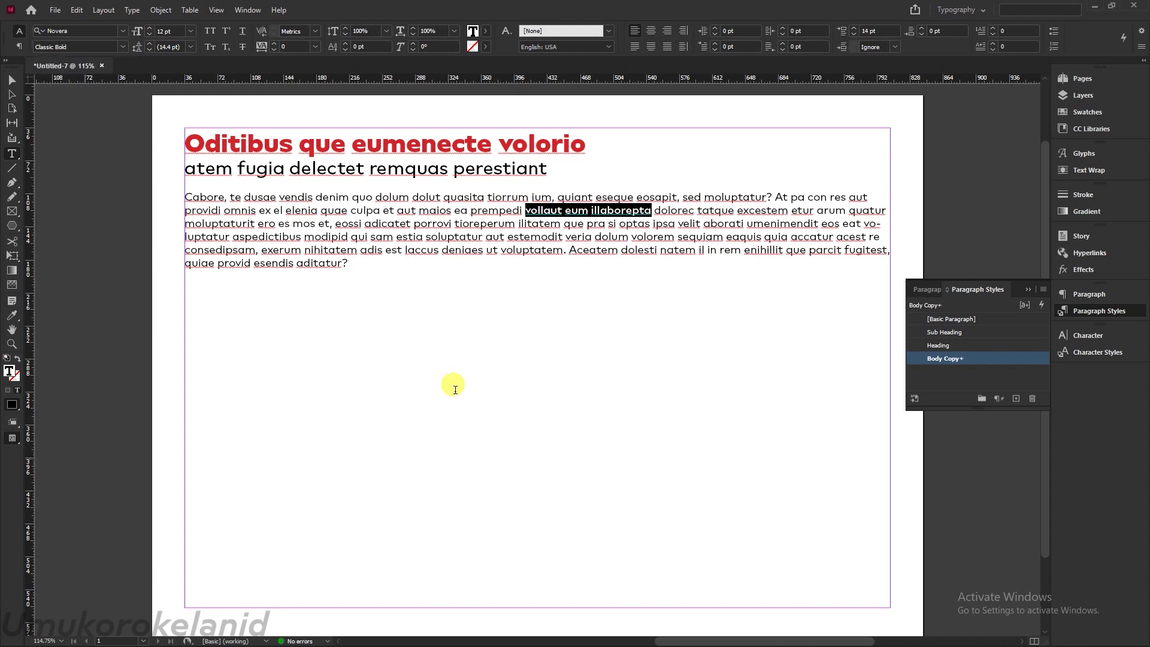
Create a character style named Bold from the selected words "vollaut eum illaborepta", keeping its Classic Bold setting.
left_click(1110, 336)
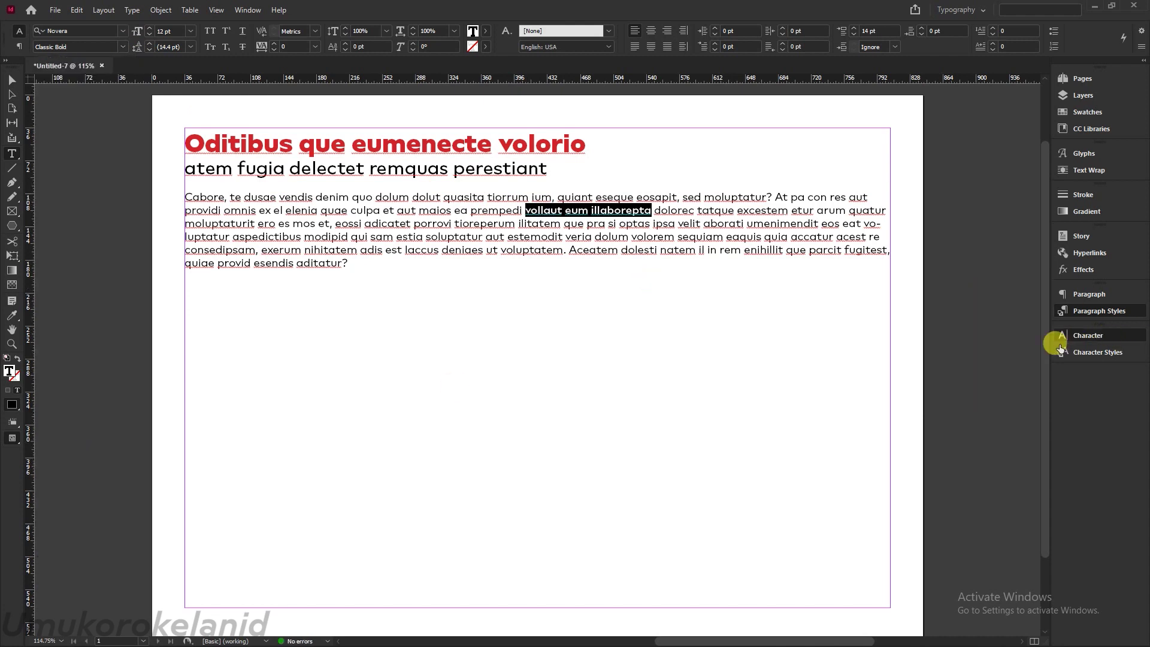
left_click(1084, 336)
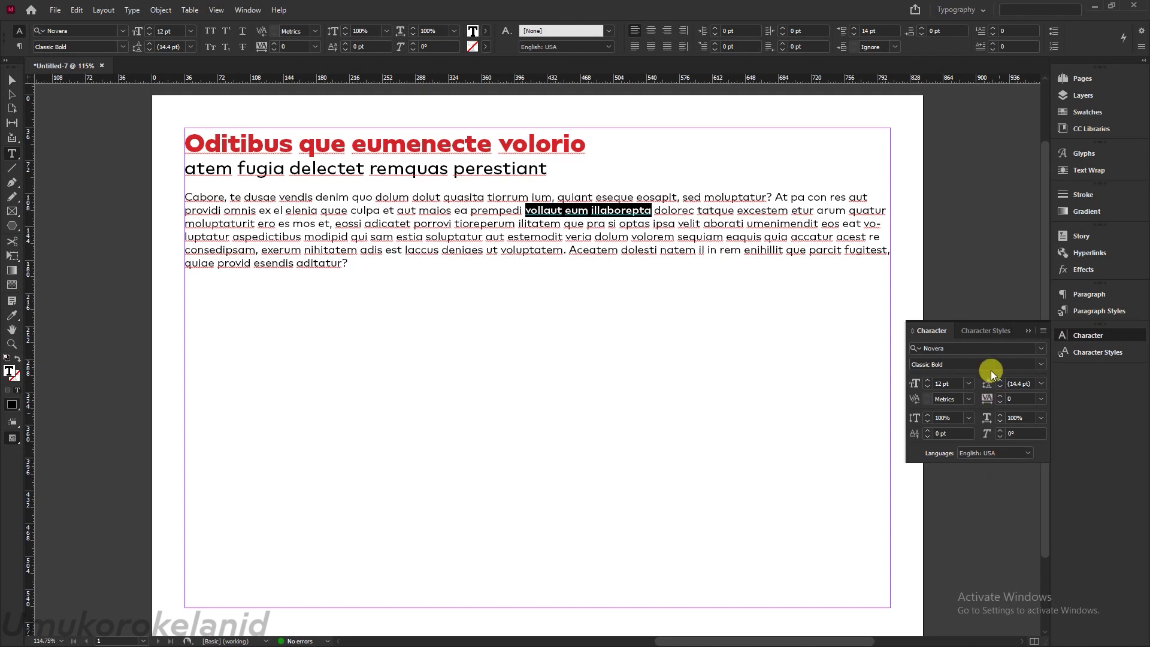
left_click(987, 330)
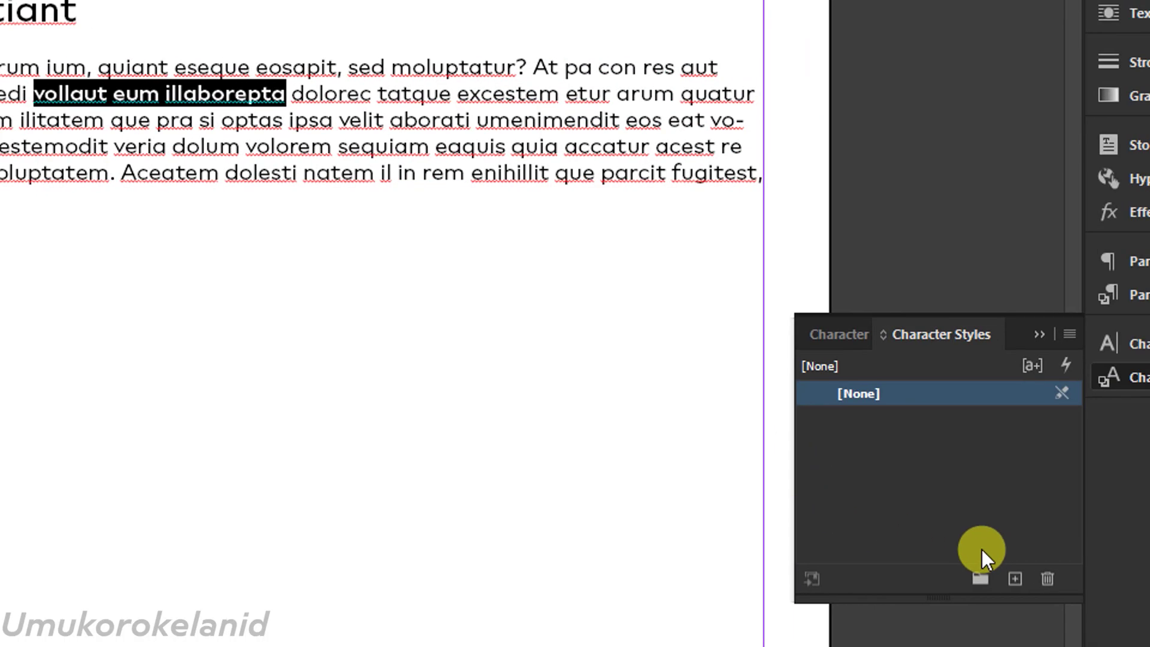
left_click(1015, 579)
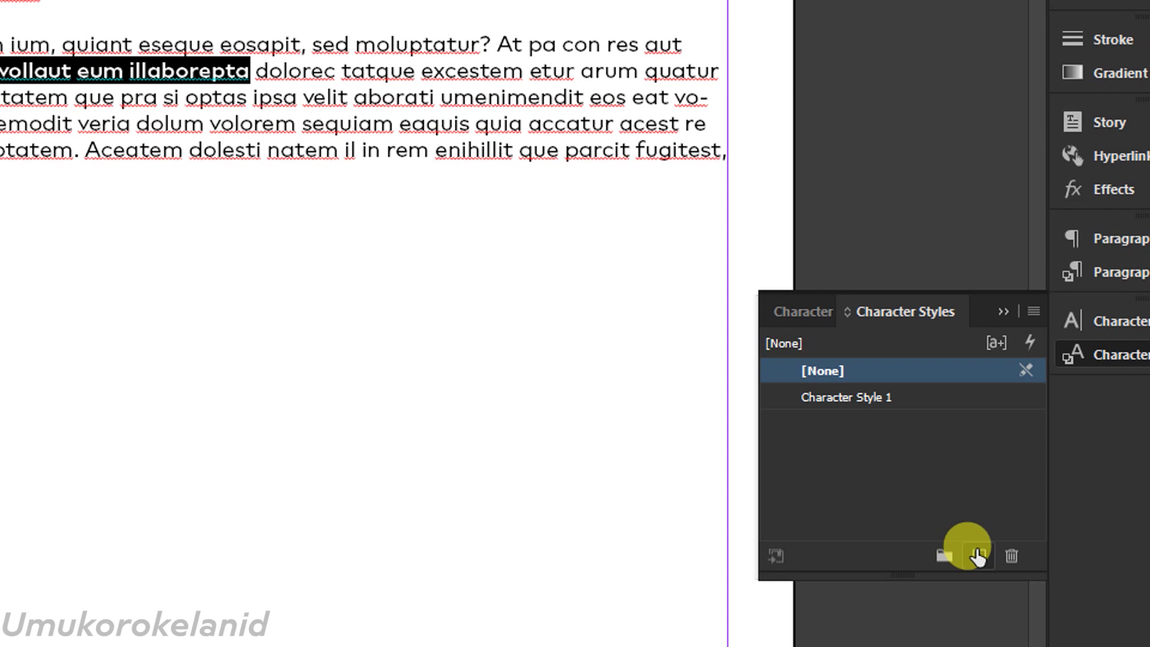
double_click(923, 398)
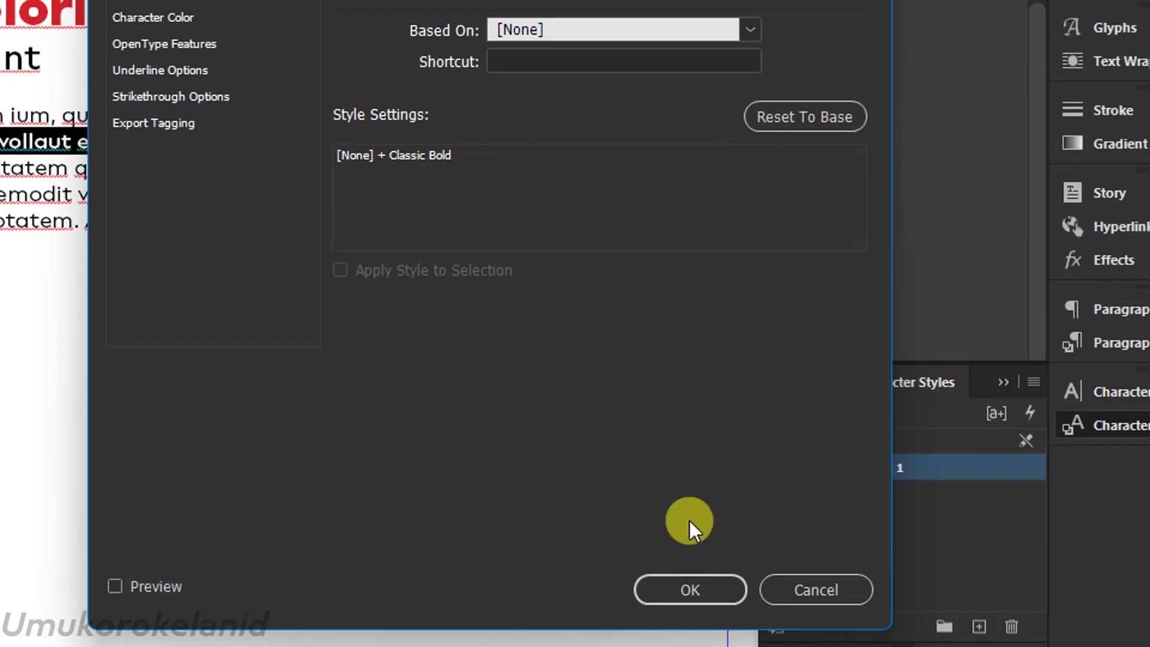
left_click(214, 19)
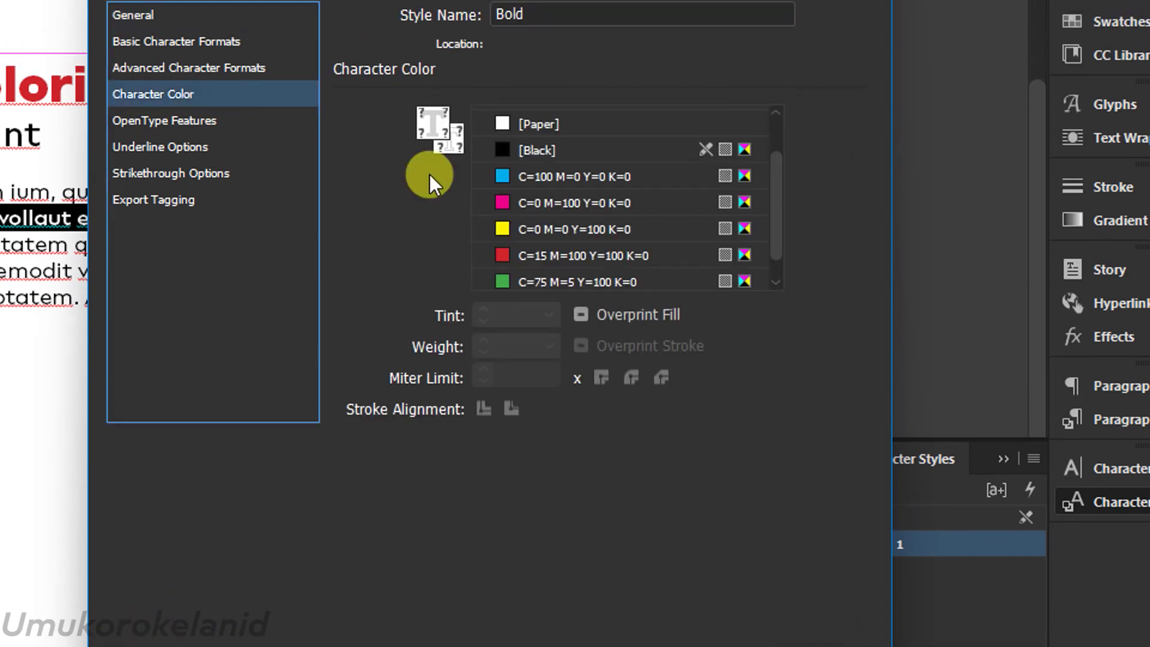
left_click(685, 548)
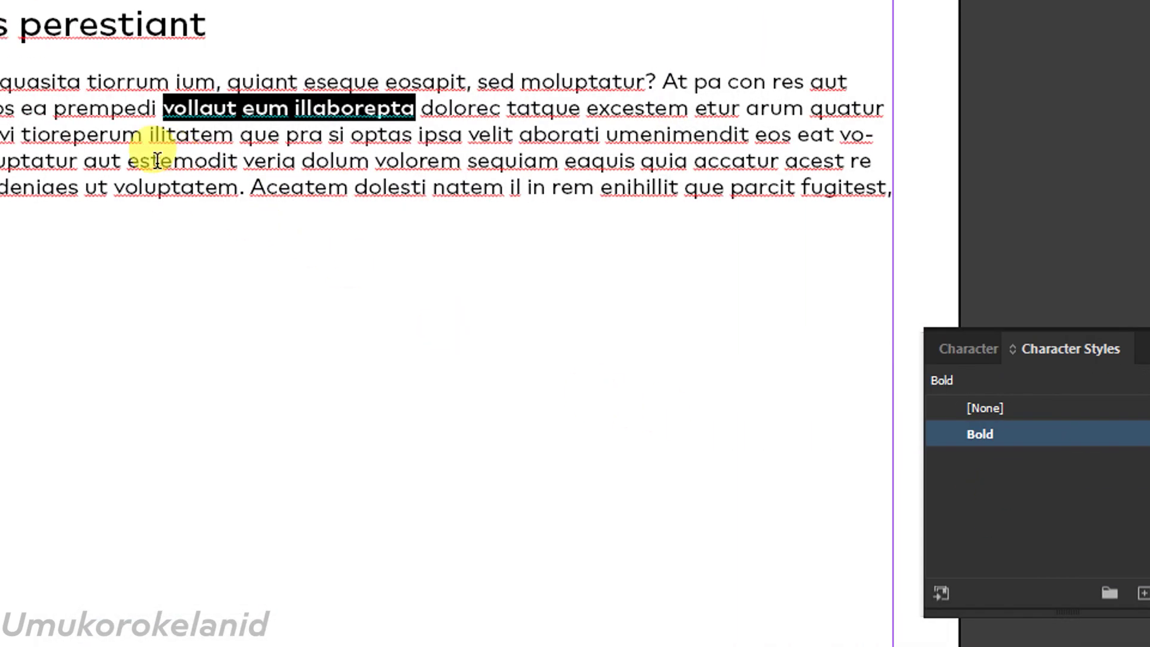
Set the characters "porrovi tioreperu" in the body paragraph's third line to the Classic Light Italic font style.
left_click(172, 140)
left_click_drag(171, 140, 116, 131)
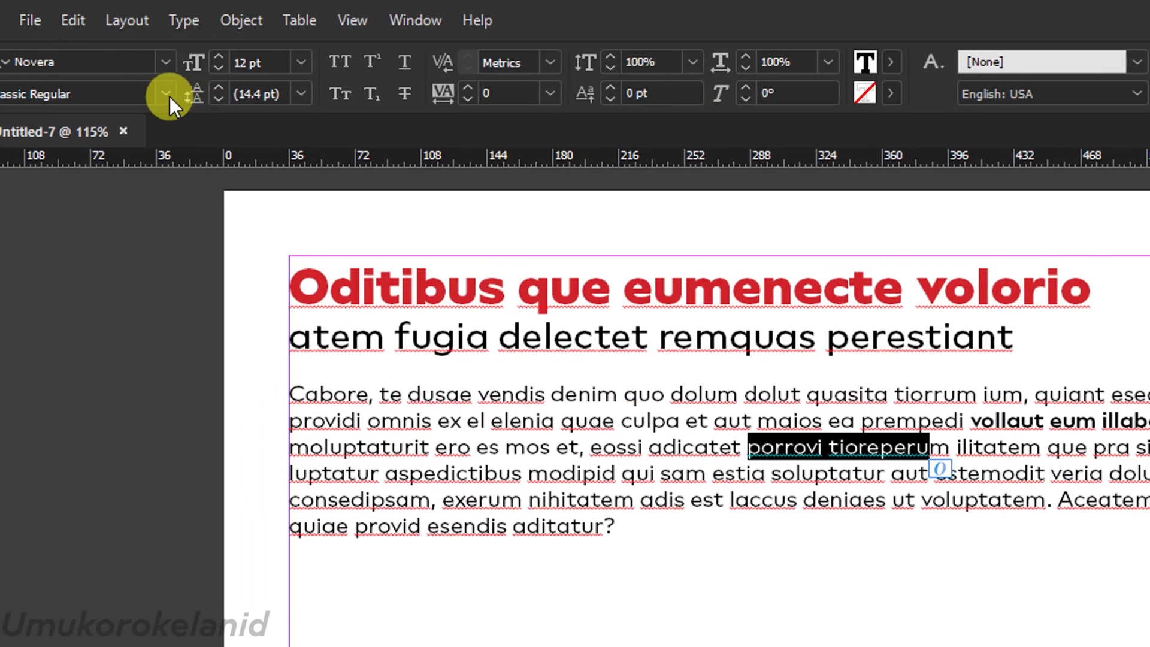
left_click(173, 94)
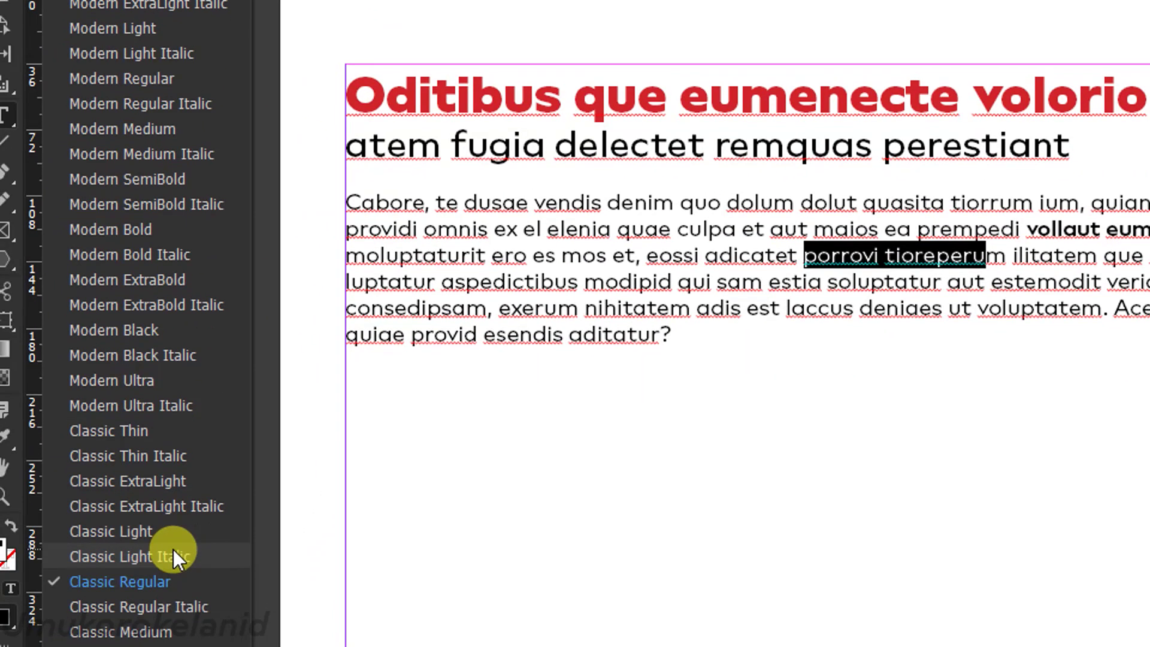
left_click(173, 556)
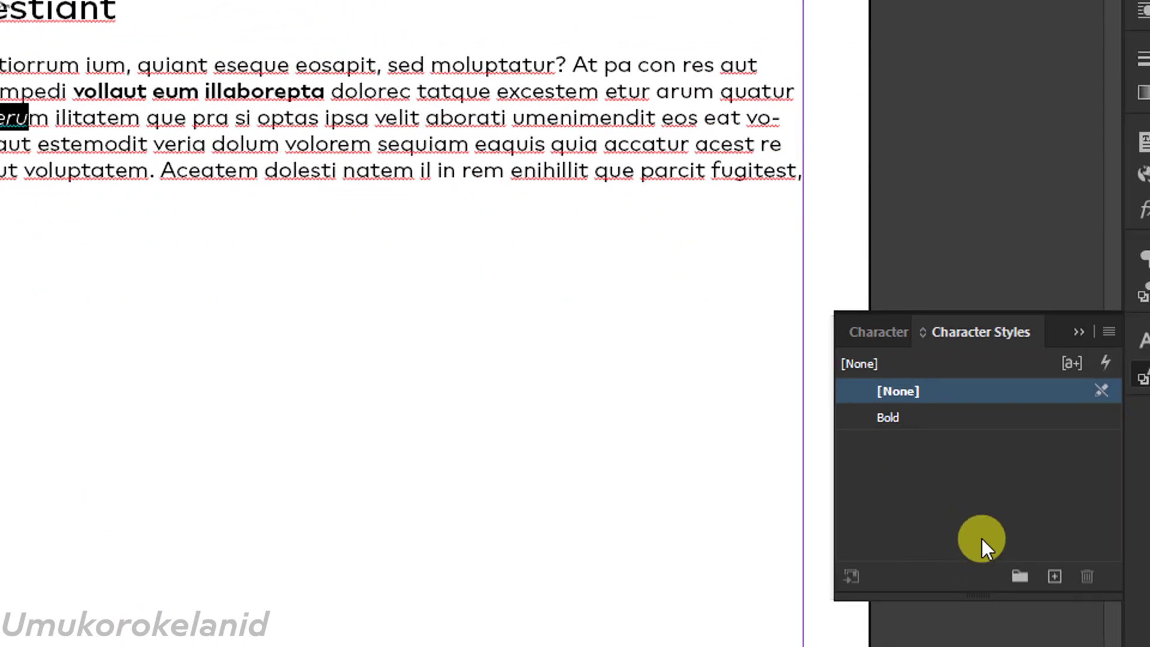
Create a character style named Italic from the selected text, with the red C=15 M=100 Y=100 K=0 character color.
left_click(1055, 576)
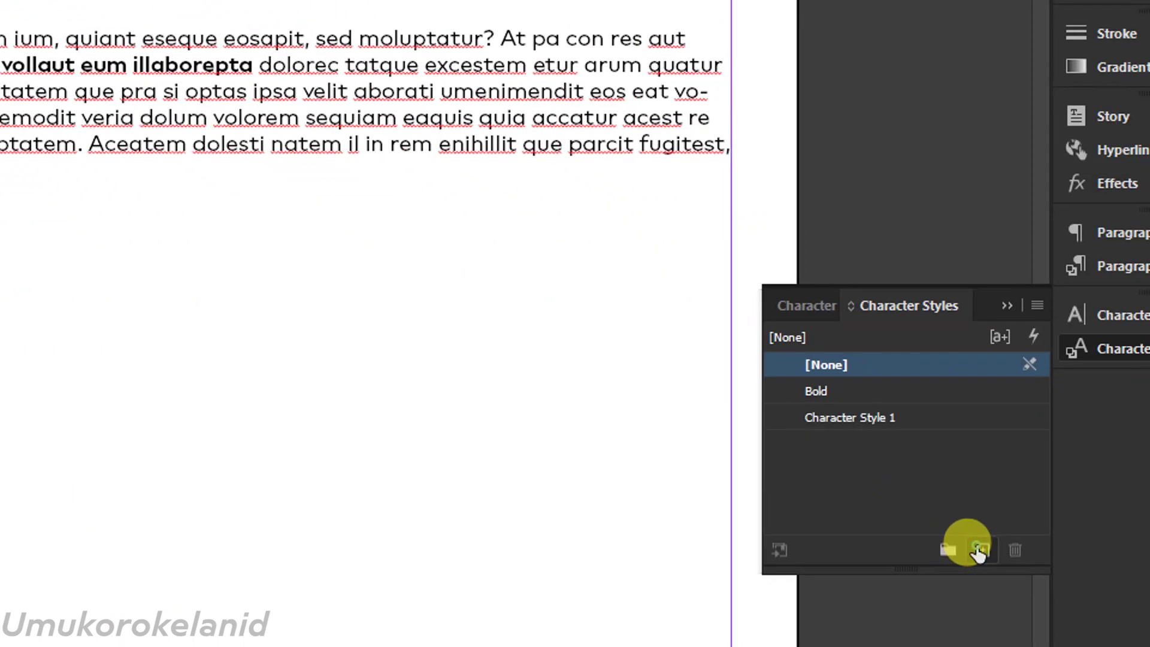
double_click(916, 423)
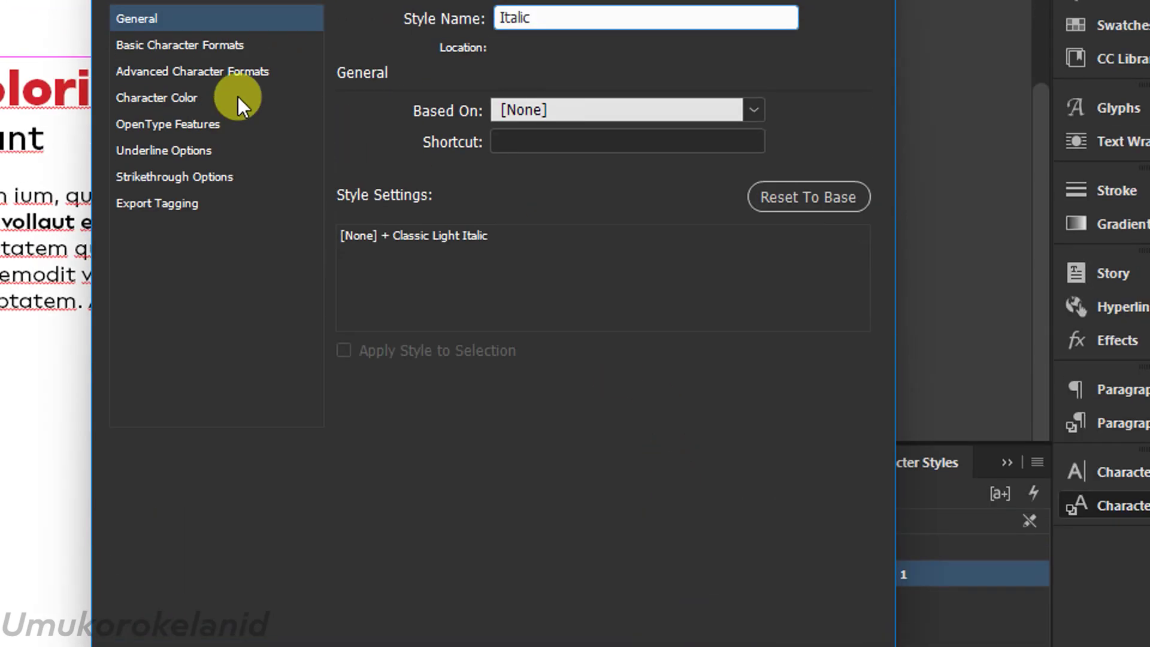
left_click(193, 98)
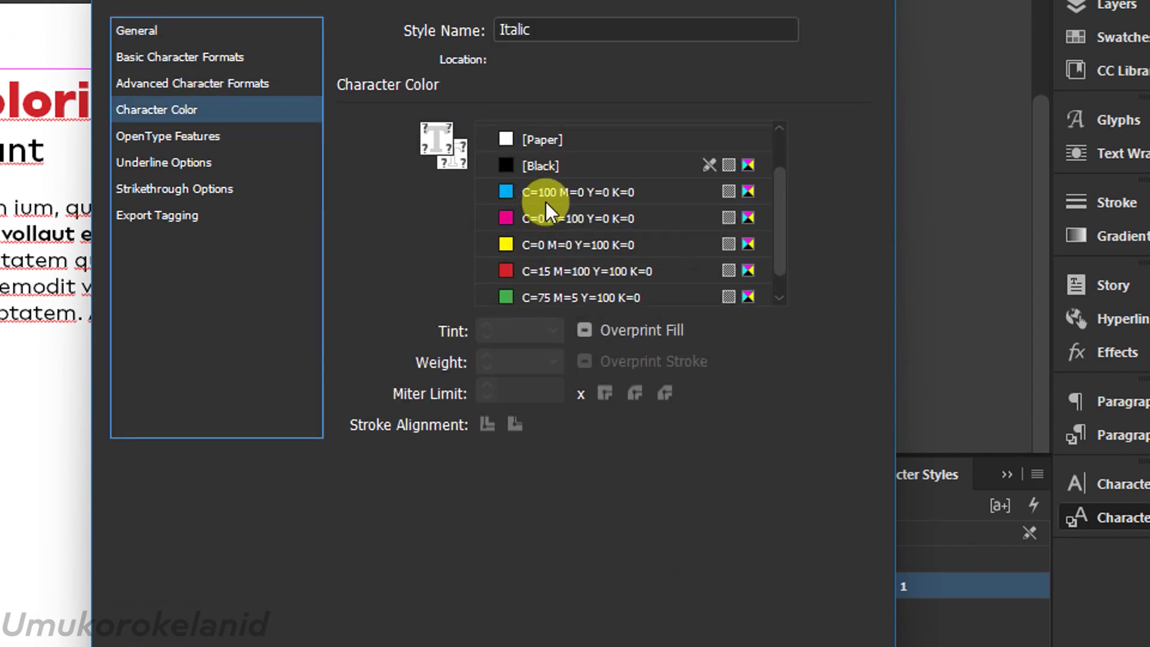
left_click(577, 267)
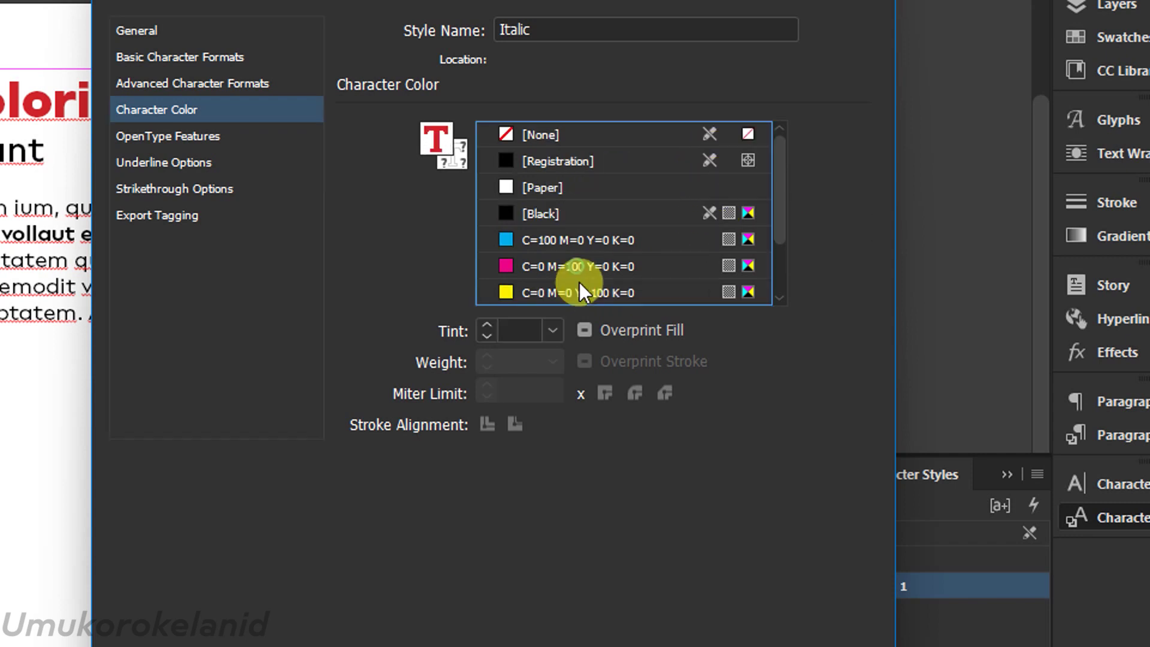
left_click(696, 550)
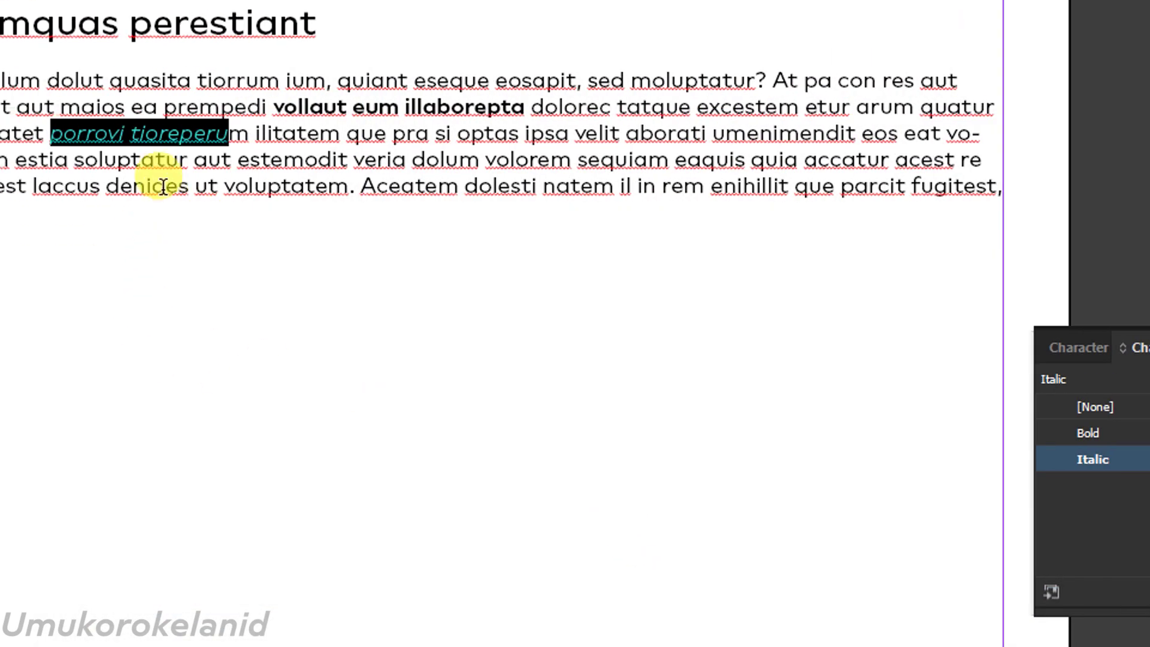
left_click(168, 134)
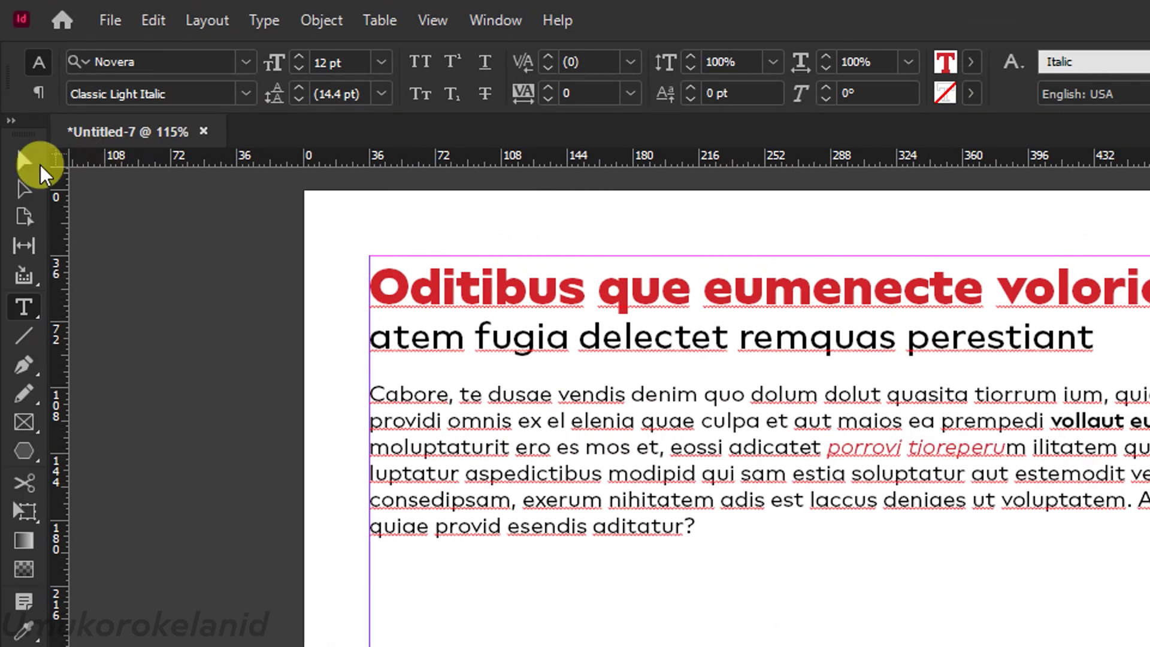
Shorten the text frame to about 163 pt high so that it ends just below the body paragraph.
left_click(27, 163)
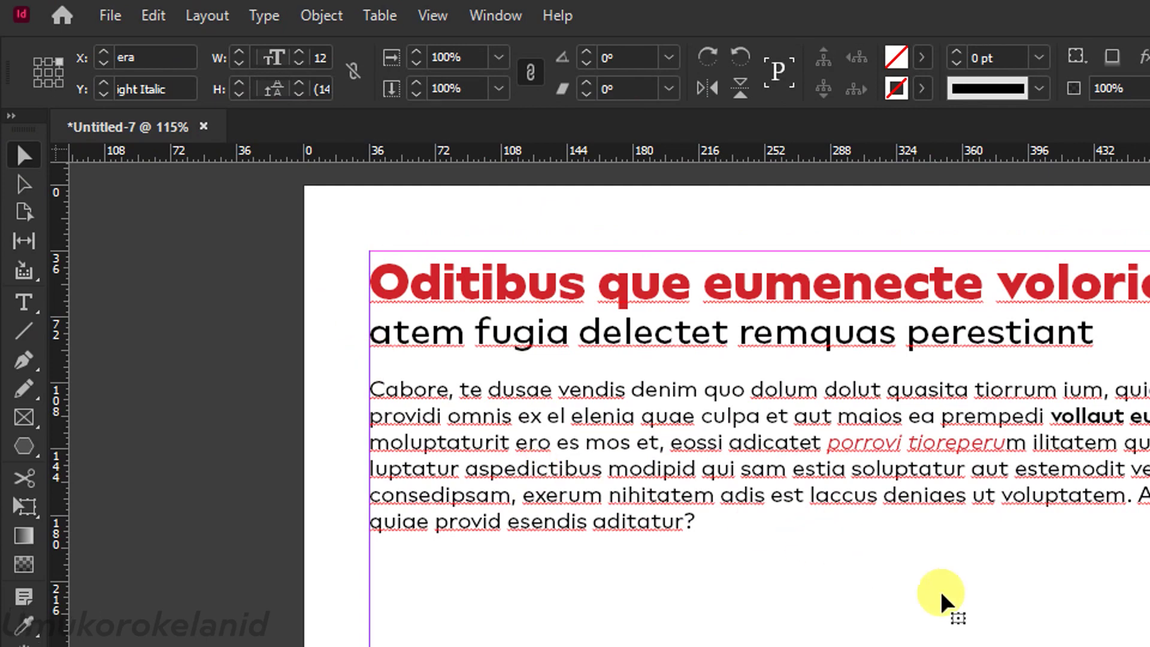
left_click(945, 595)
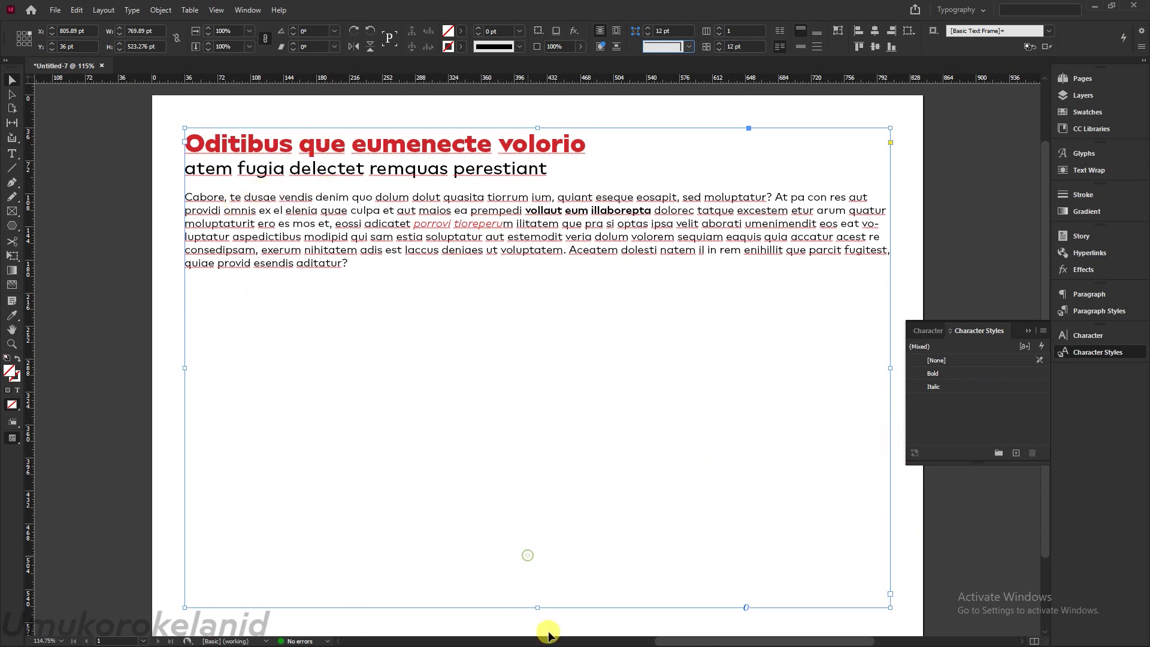
left_click_drag(537, 609, 448, 277)
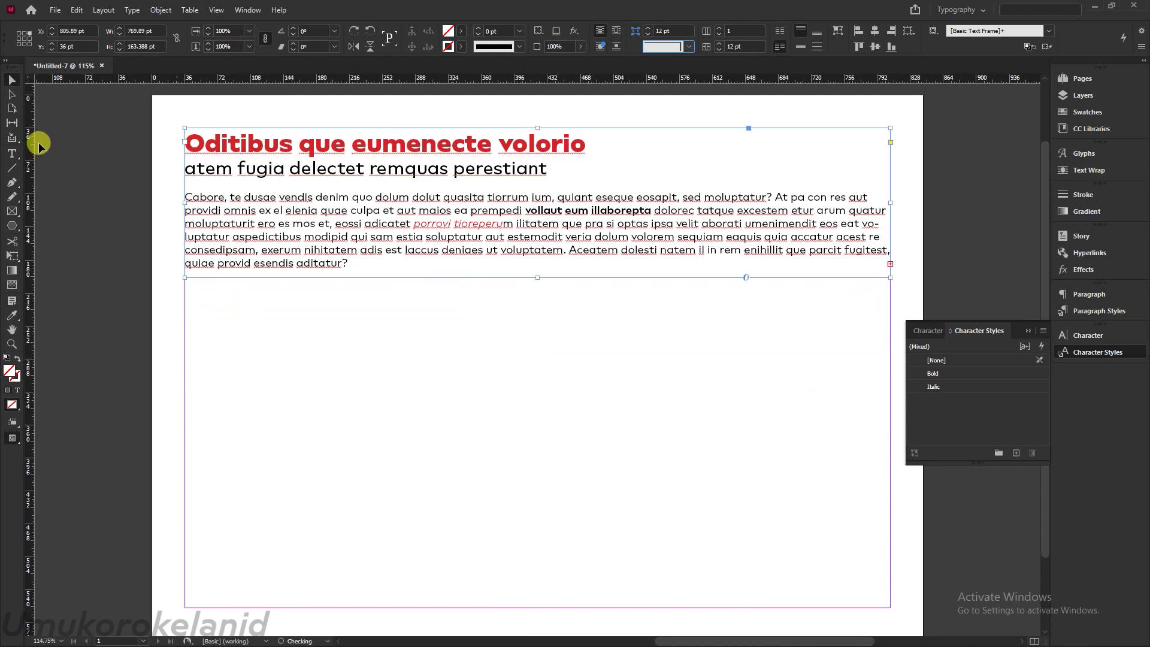
Draw a text frame about 770 by 280 pt below the first one and enter "I welcome" in the Heading paragraph style.
left_click(12, 154)
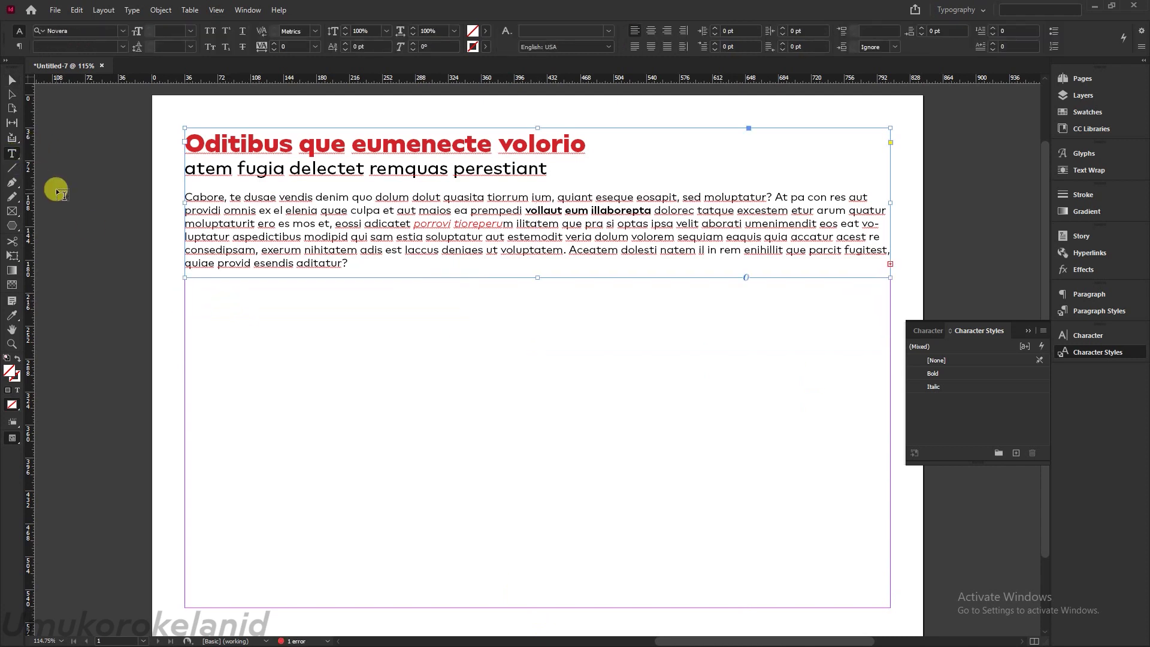
left_click_drag(192, 302, 890, 551)
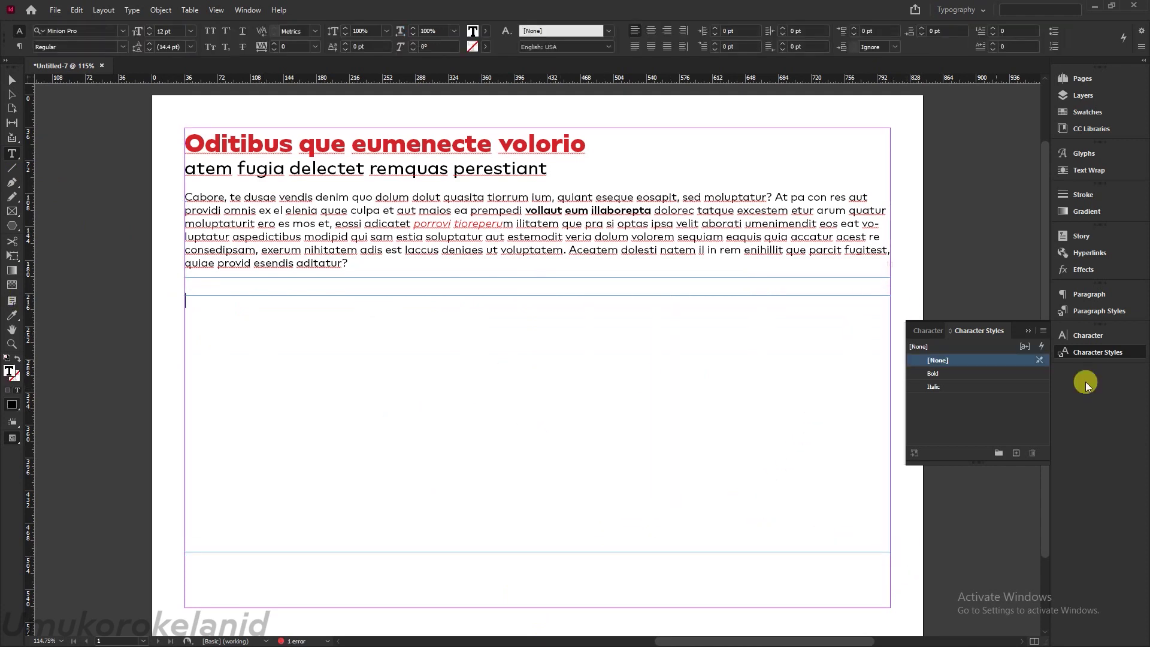
left_click(1094, 336)
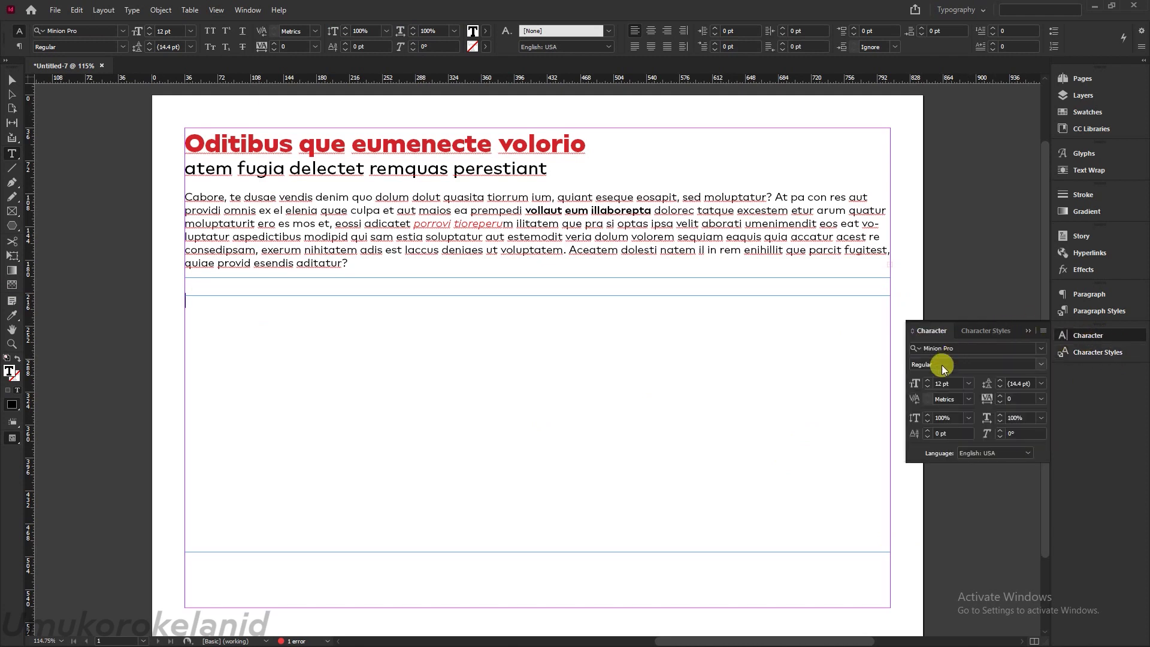
left_click(1029, 332)
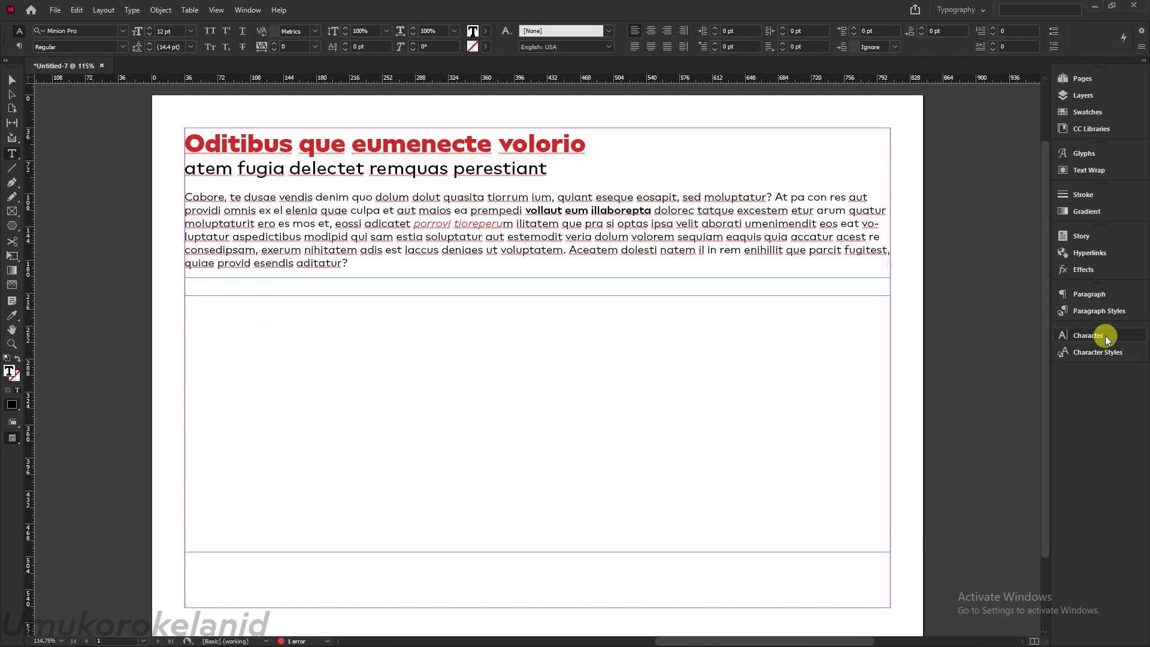
left_click(1104, 314)
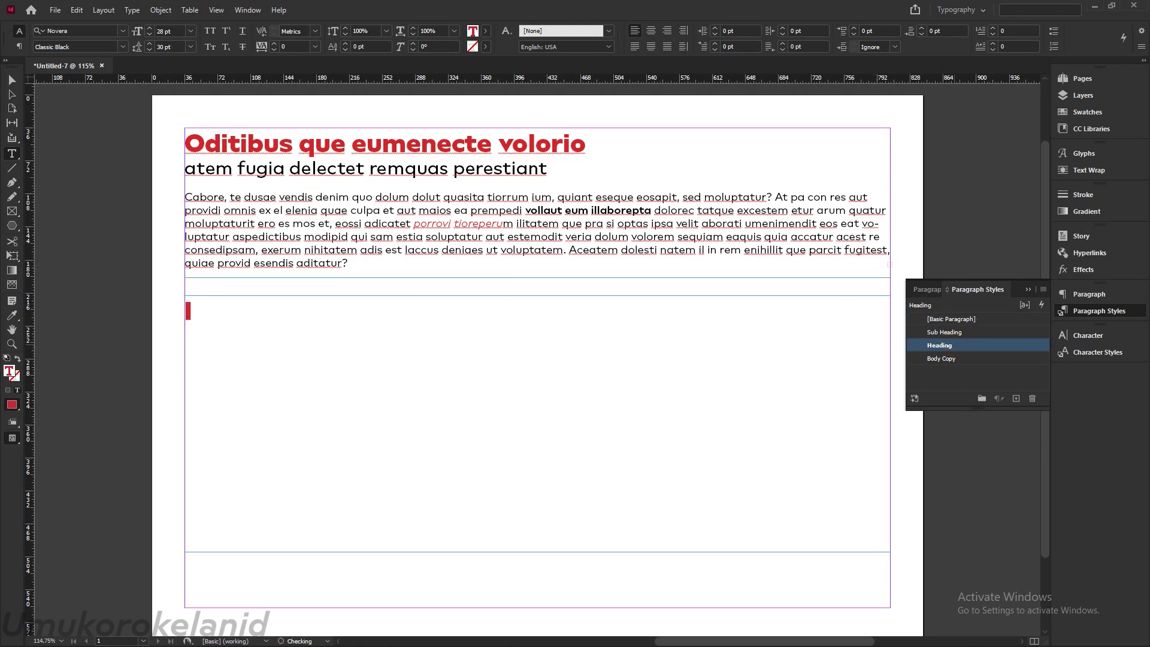
type("welcome")
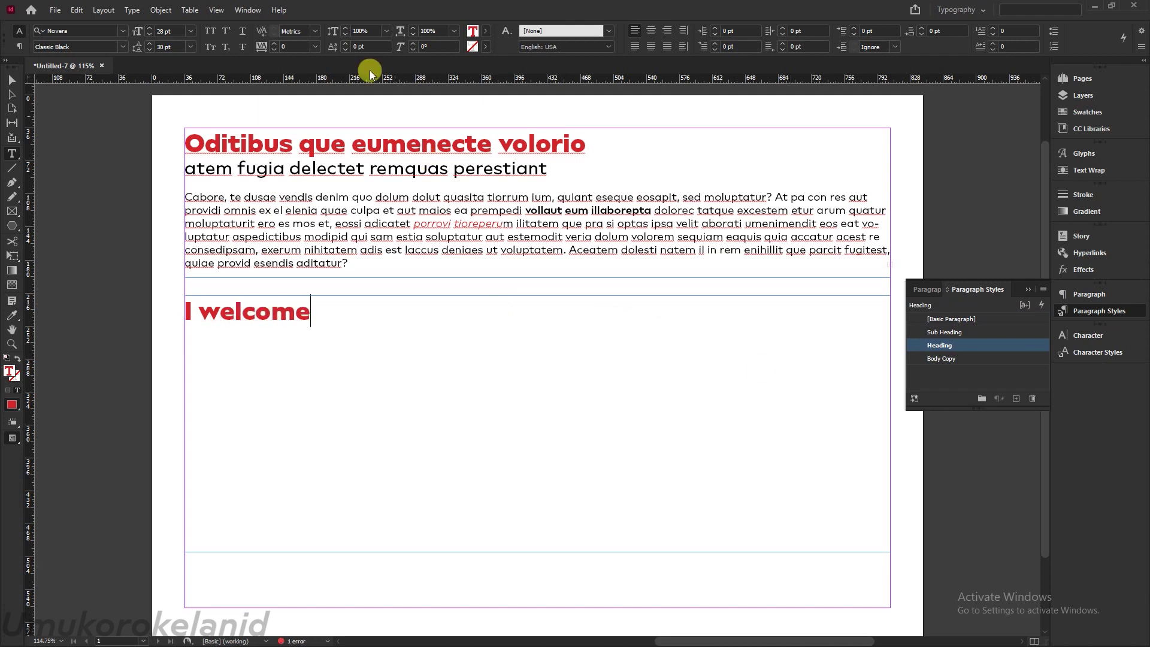
Change the Heading paragraph style's character color to cyan C=100 M=0 Y=0 K=0 and accept the style options.
left_click(13, 82)
left_click(633, 313)
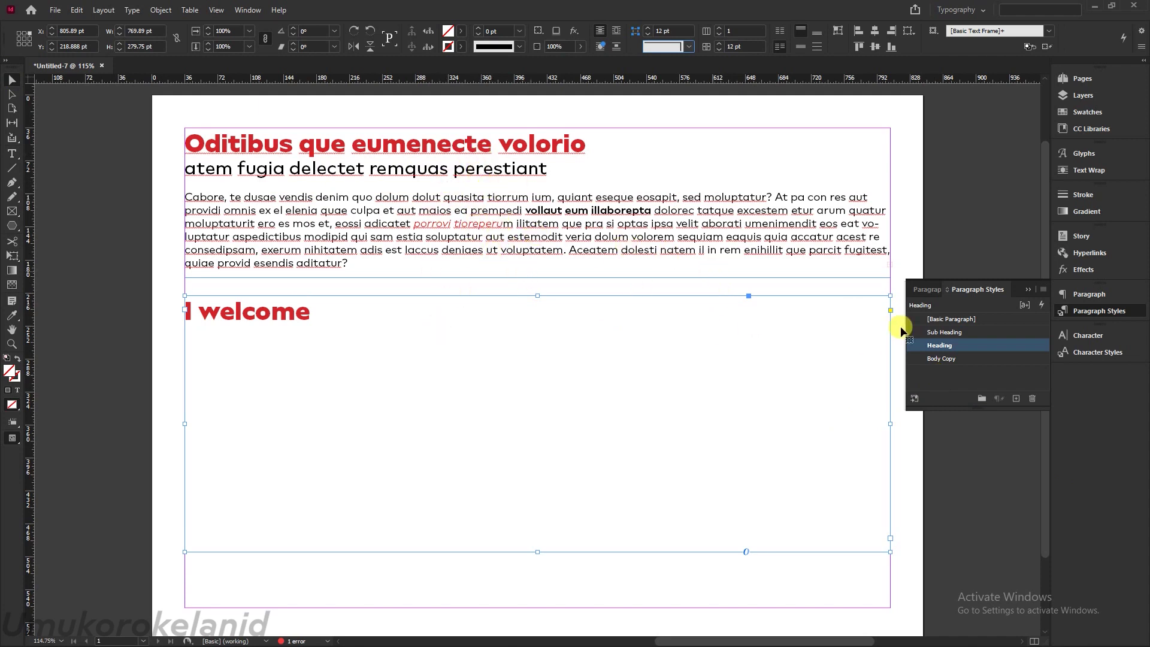
double_click(1018, 345)
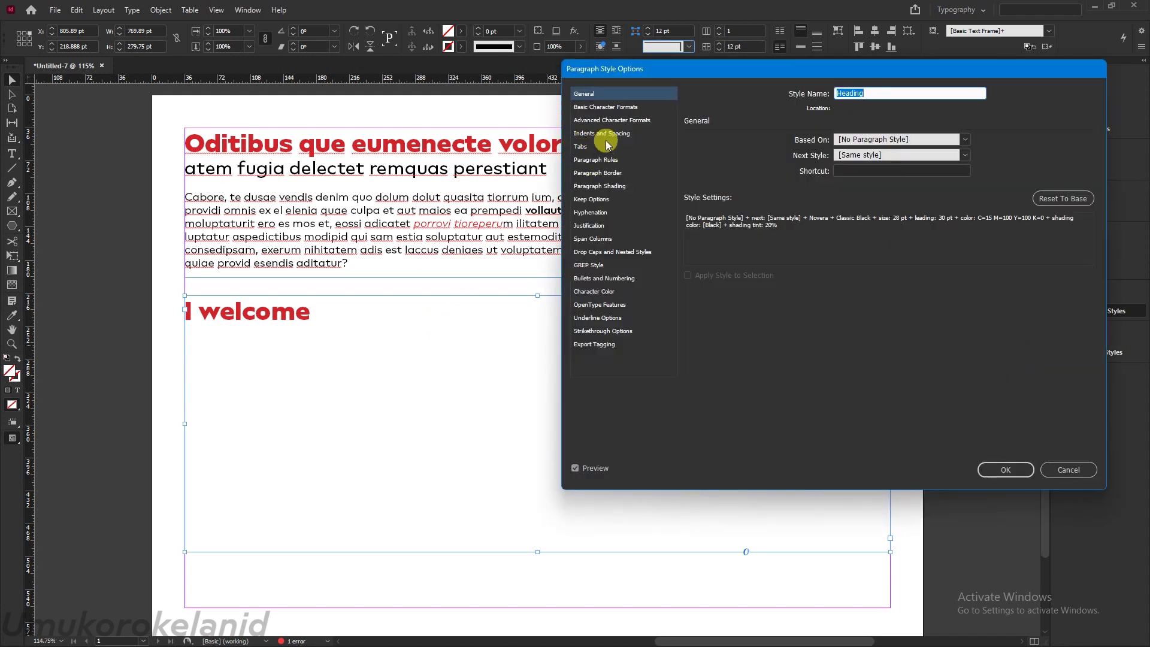
left_click(599, 292)
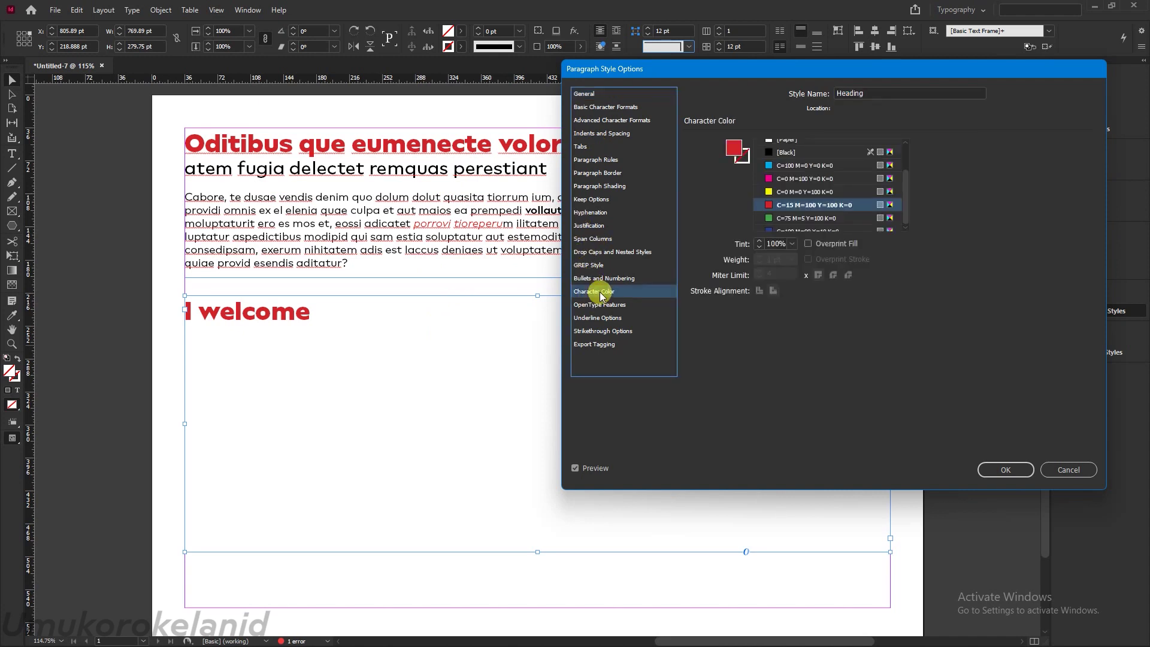
left_click(815, 164)
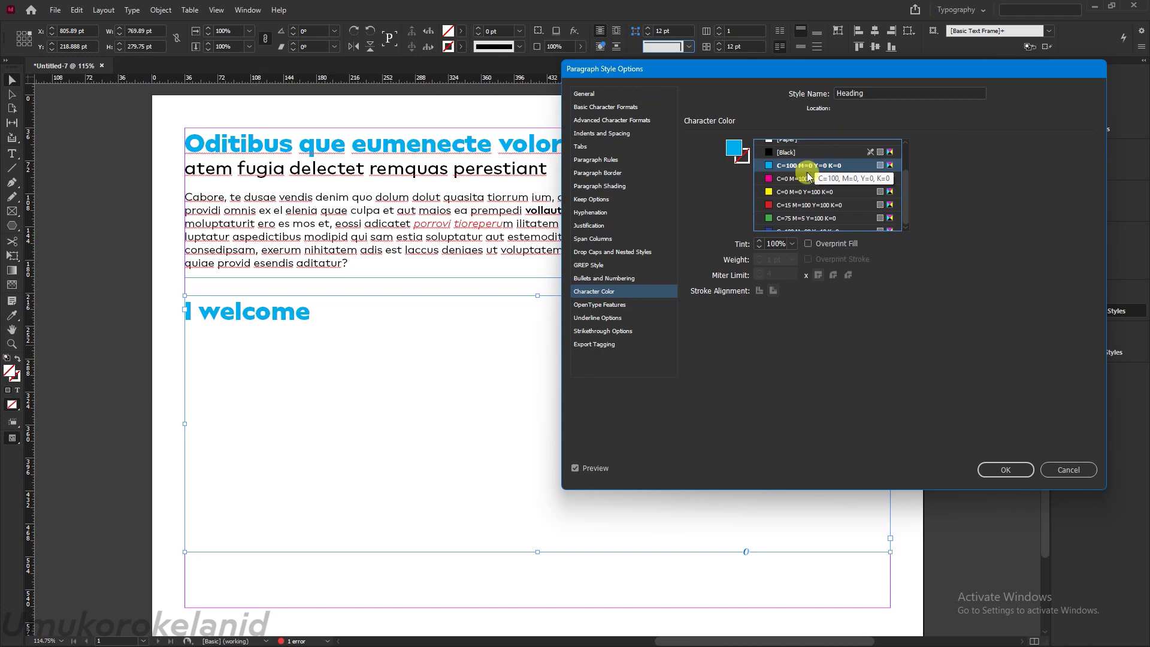
left_click(1009, 472)
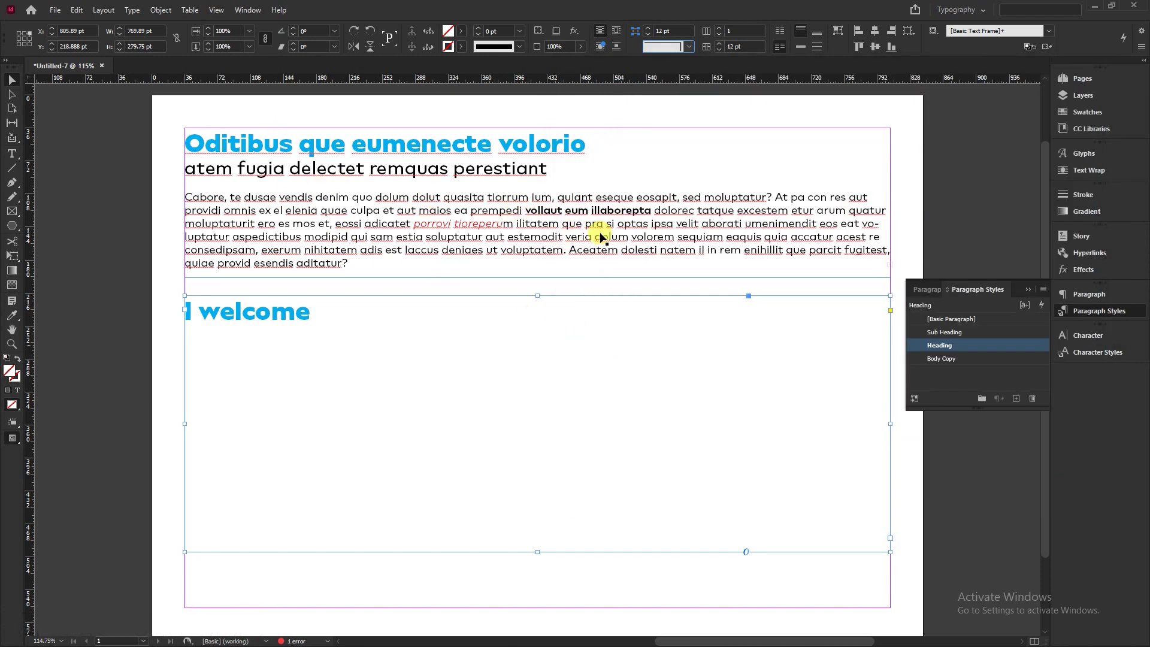